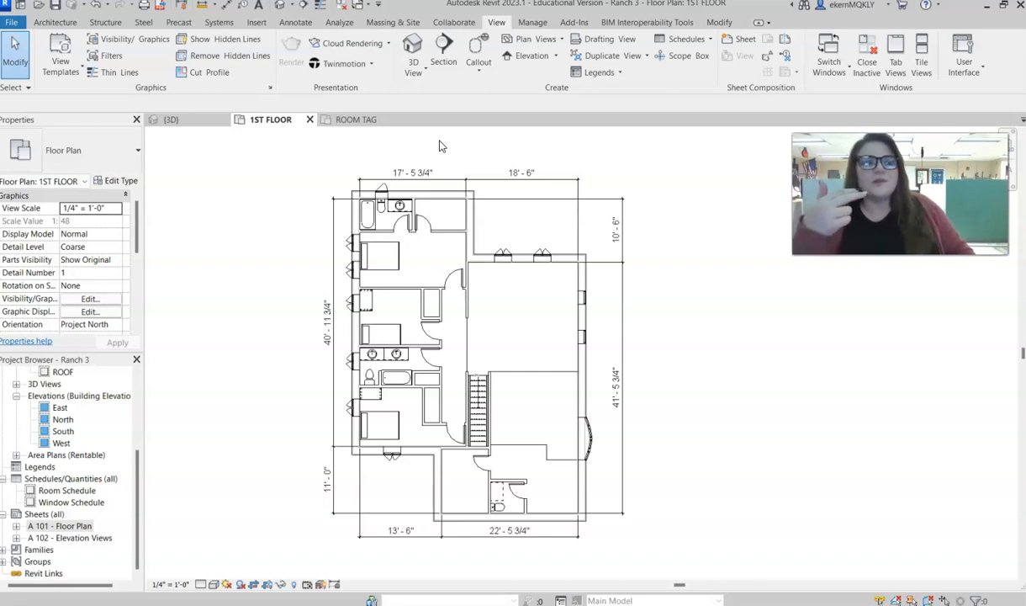
left_click_drag(137, 462, 138, 382)
left_click(84, 408)
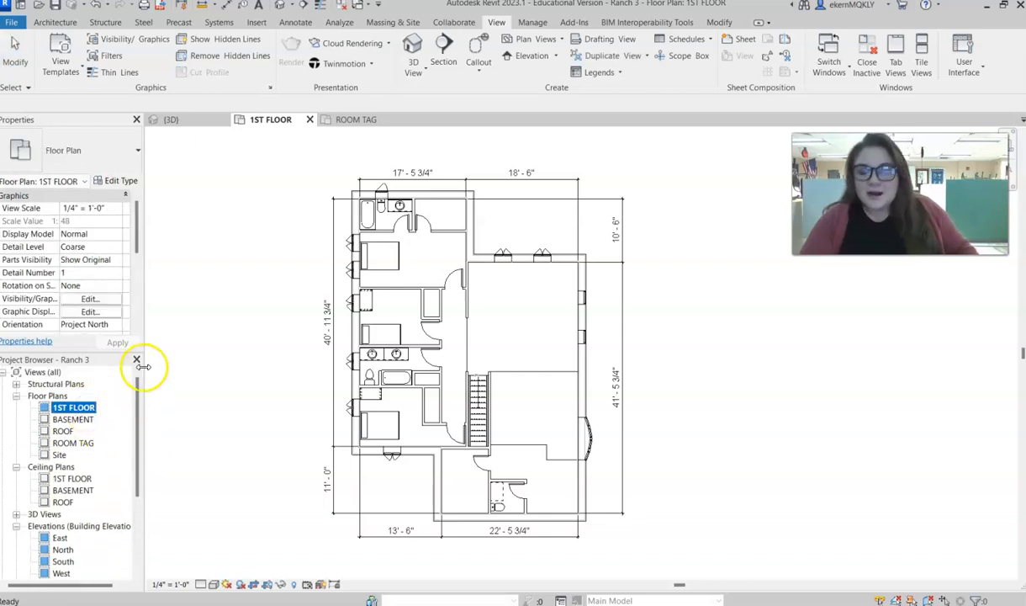
right_click(88, 410)
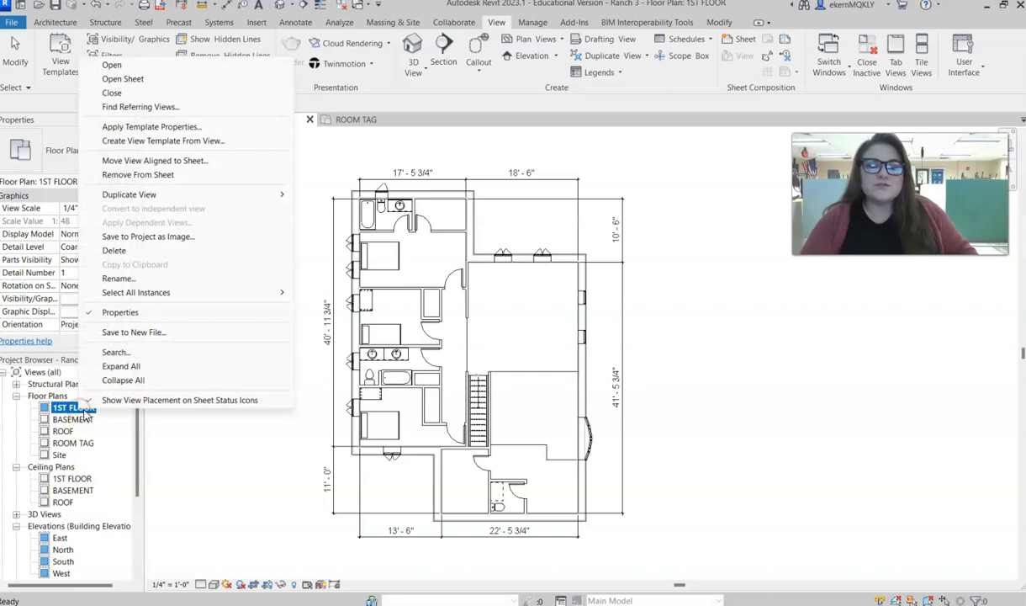
mouse_move(149, 195)
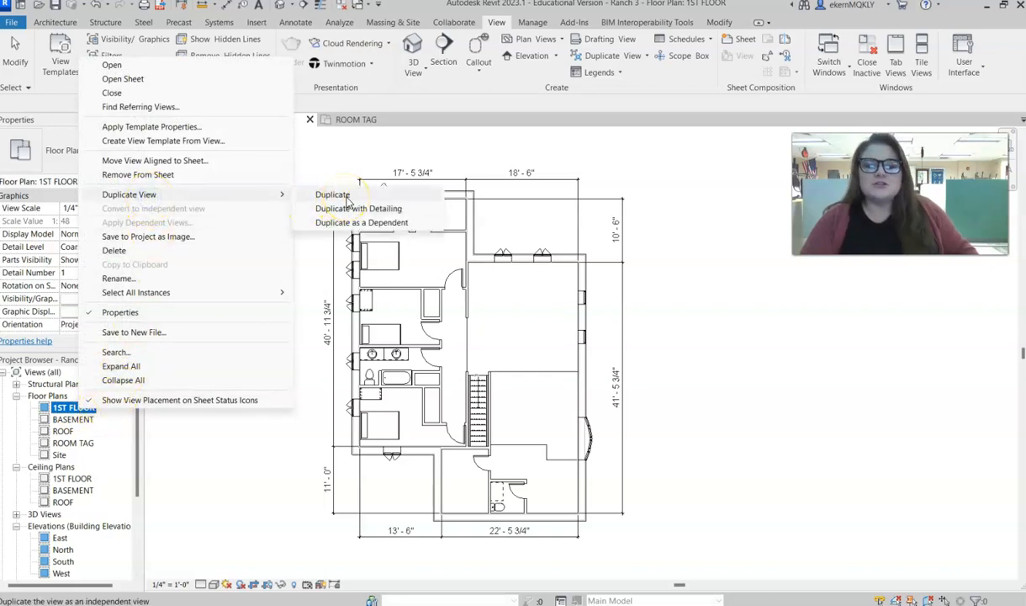
left_click(320, 450)
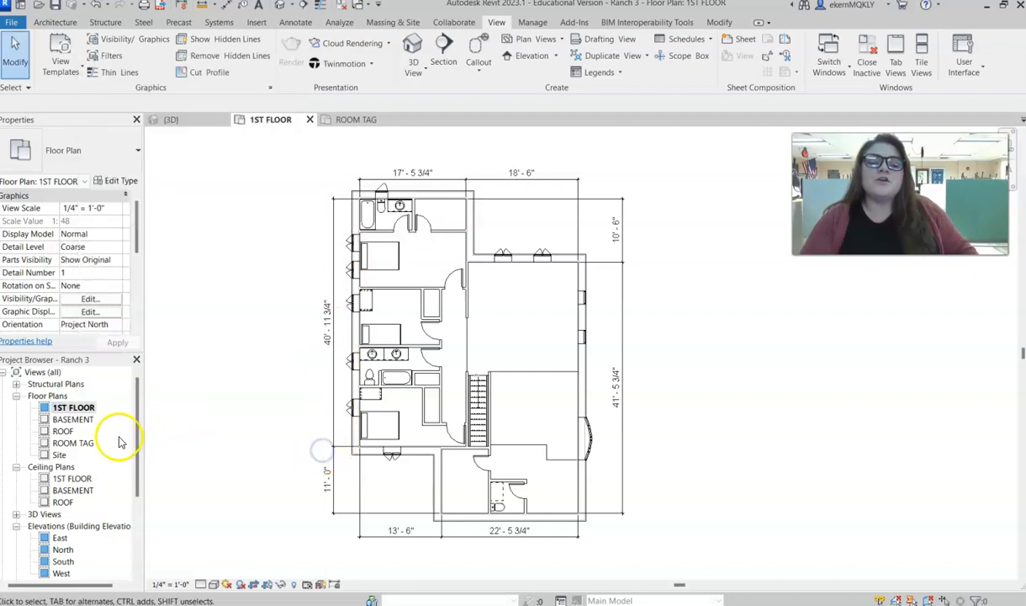
- Open the ROOM TAG floor plan view and examine its room, door and window tags
left_click(64, 446)
right_click(64, 448)
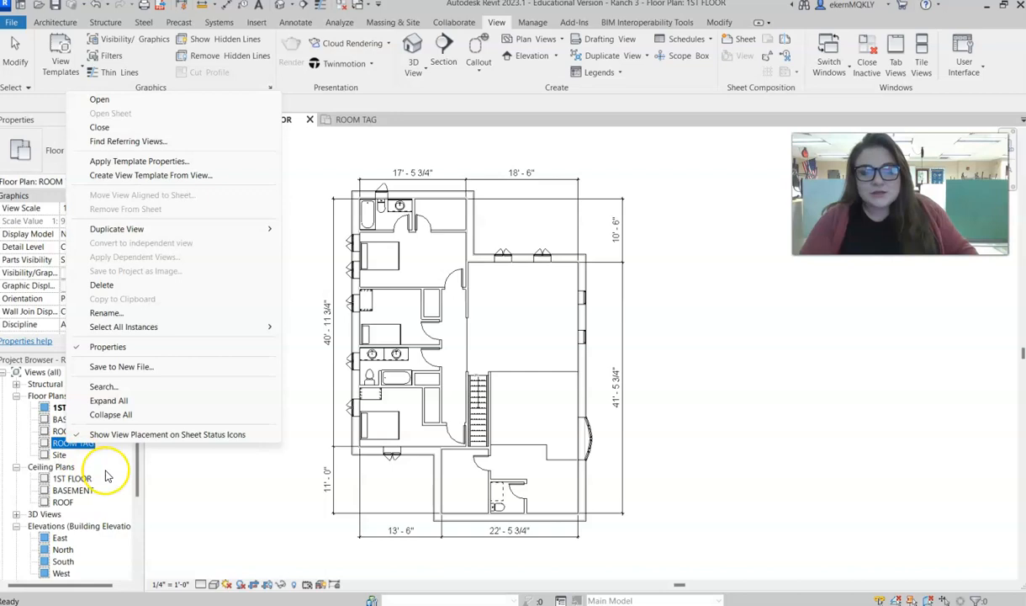
double_click(61, 446)
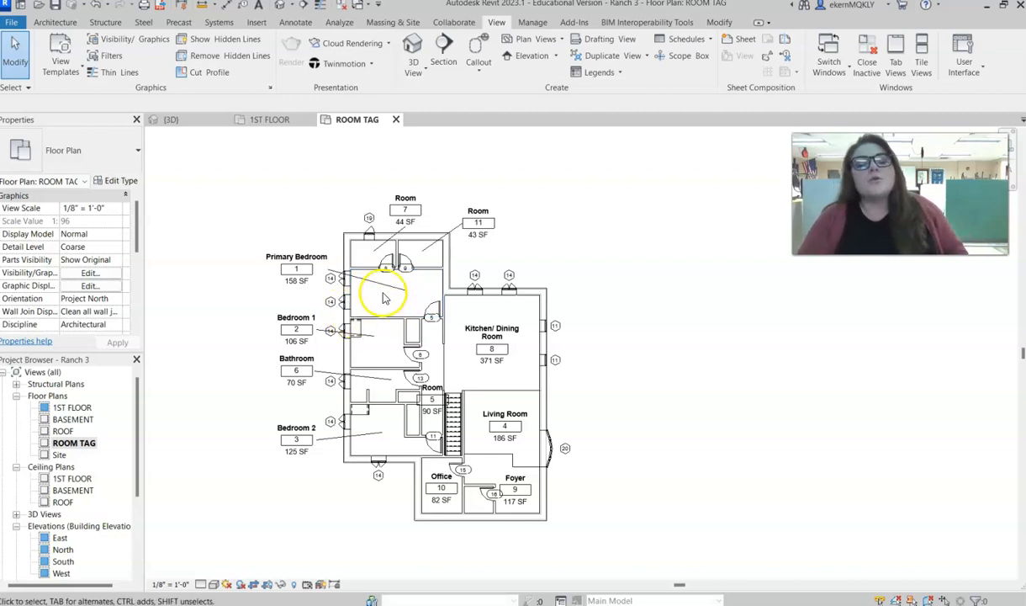
scroll(382, 297, "up", 3)
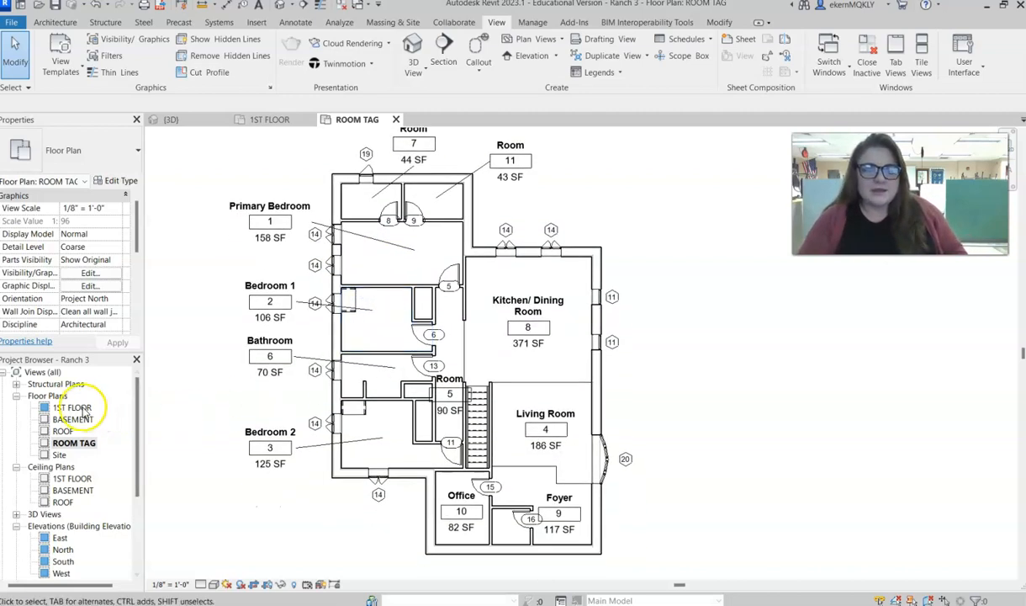
- Duplicate the 1ST FLOOR floor plan as an independent view without detailing
right_click(84, 409)
double_click(69, 407)
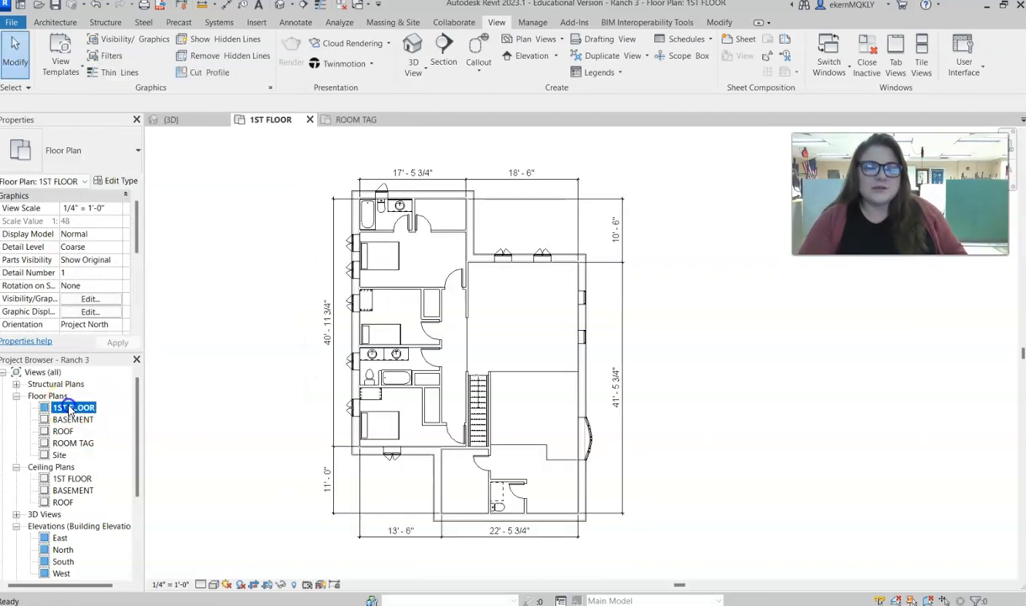
right_click(70, 408)
mouse_move(122, 192)
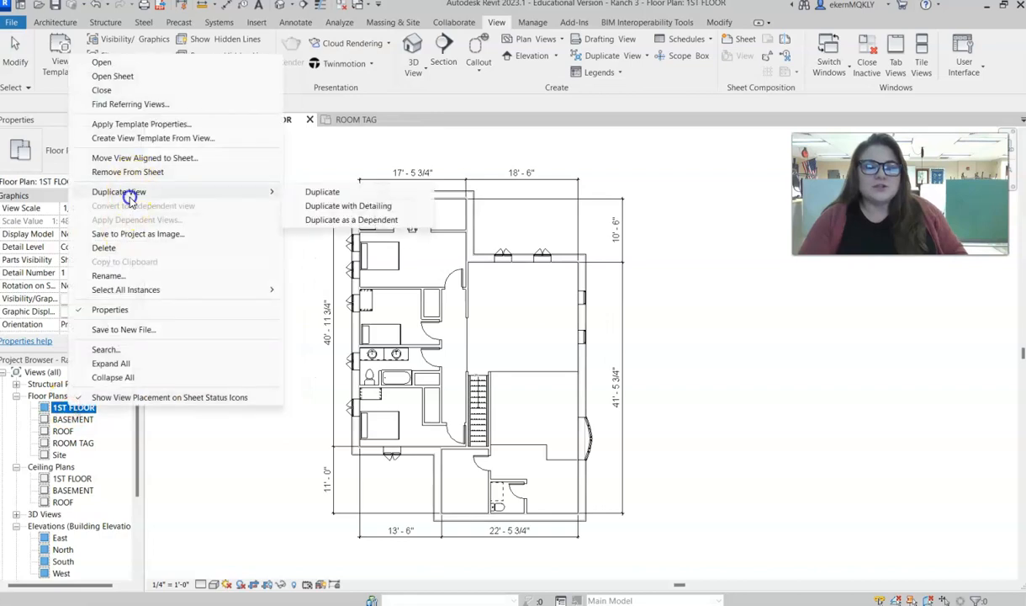
left_click(334, 194)
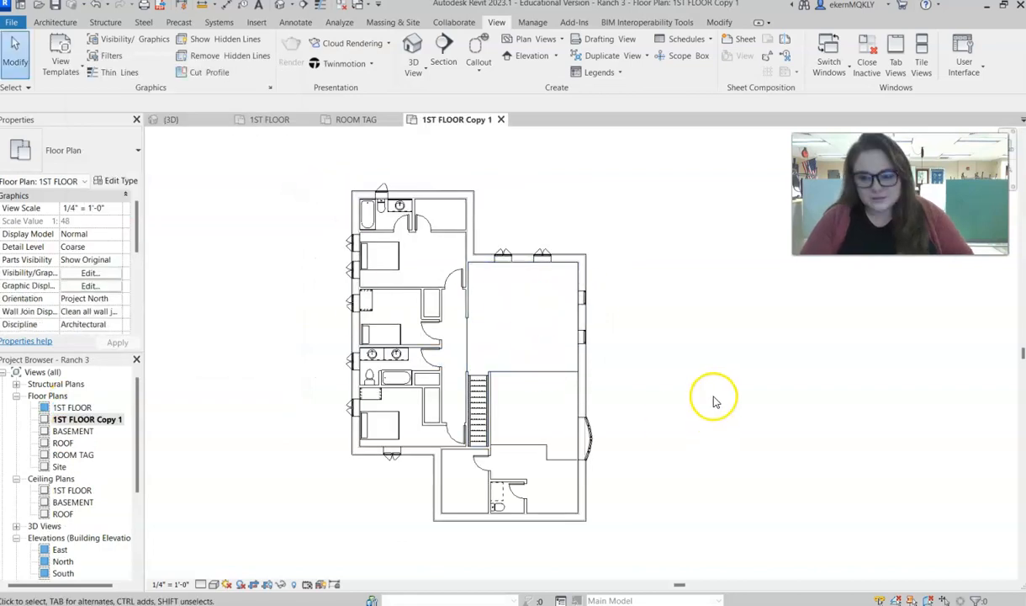
- Hide the whole furniture category in the duplicated plan, starting from the bed in the primary bedroom
left_click(393, 266)
right_click(393, 266)
mouse_move(505, 330)
left_click(561, 343)
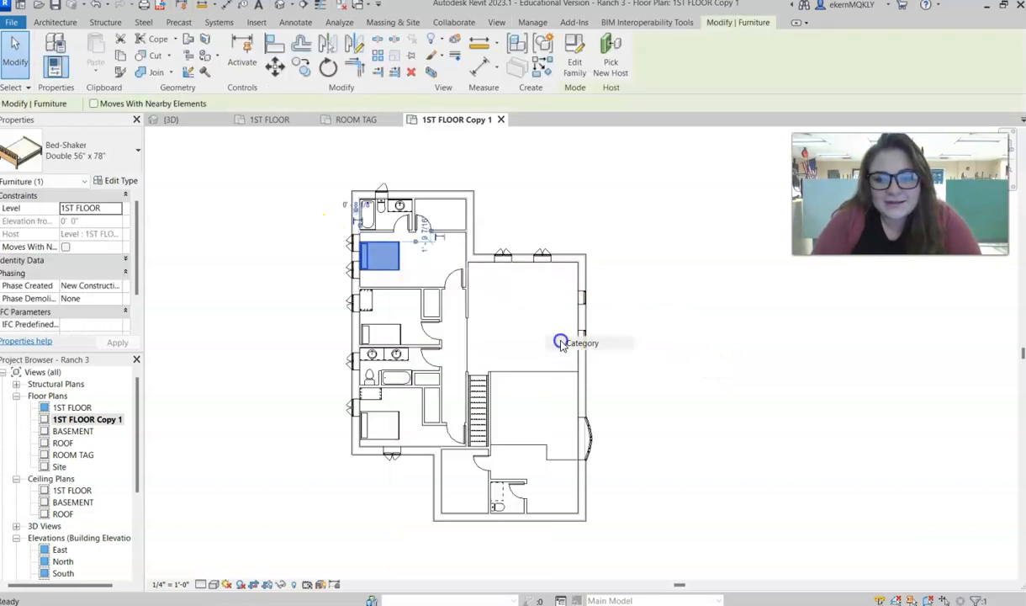
- Hide the plumbing fixtures category in the duplicated plan, using the bathtub in the upper bathroom
left_click(367, 217)
right_click(370, 222)
mouse_move(437, 284)
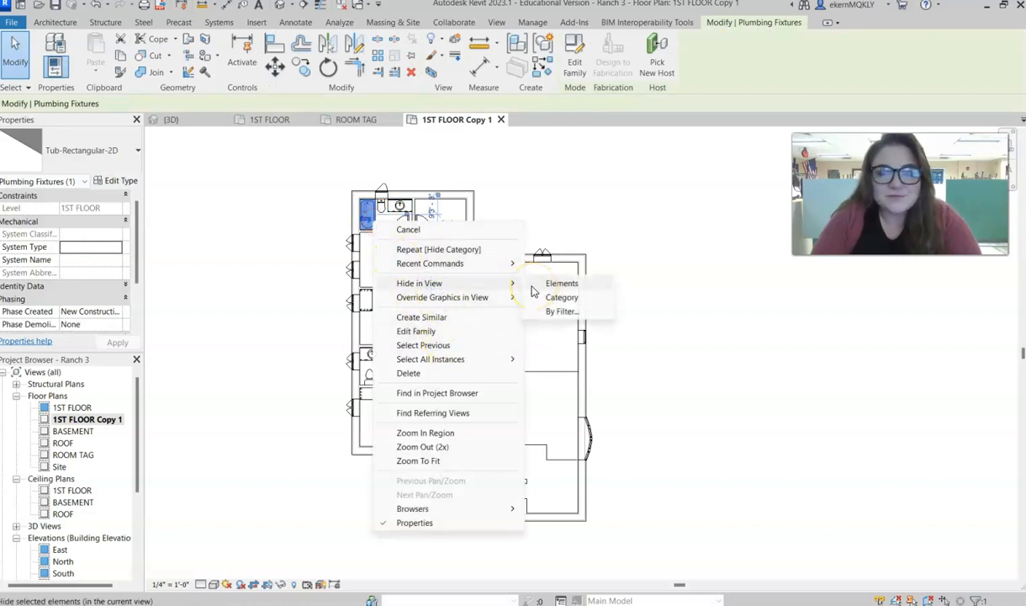
left_click(538, 296)
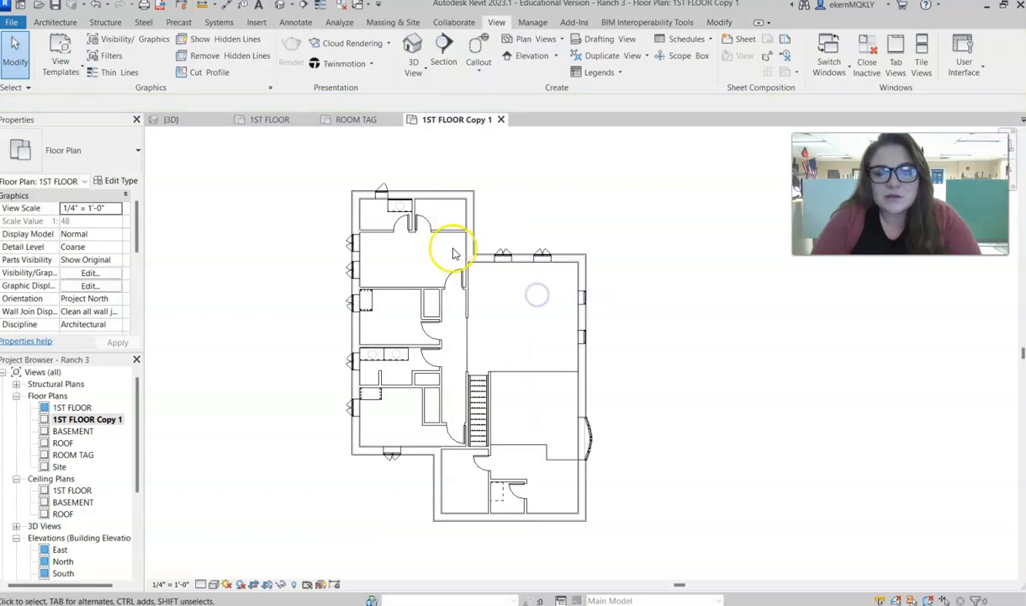
- Hide the casework category in the duplicated plan, using the vanity counter top in the upper bathroom
left_click(407, 212)
right_click(408, 212)
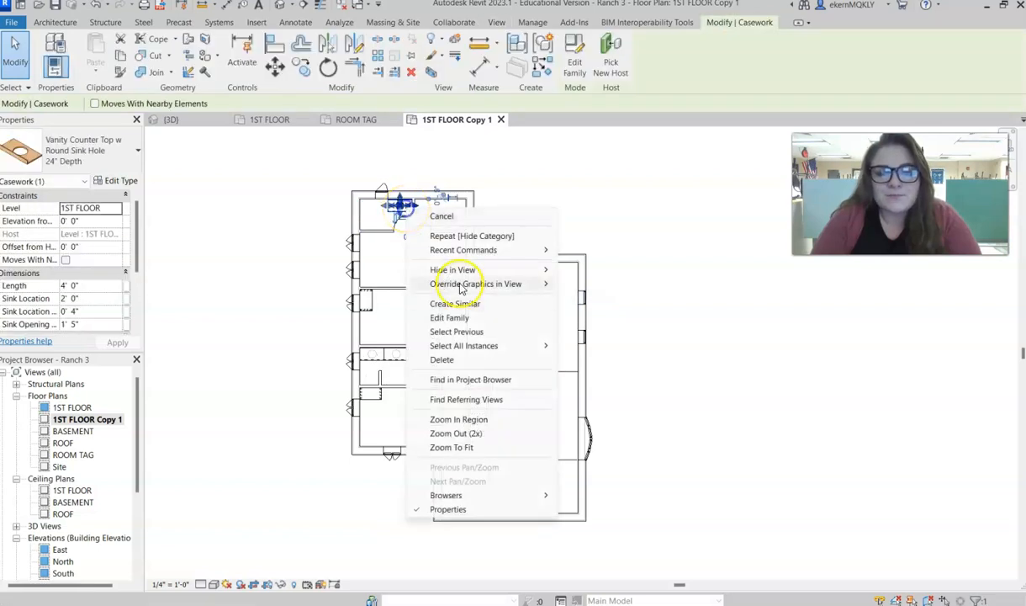
mouse_move(467, 269)
left_click(595, 284)
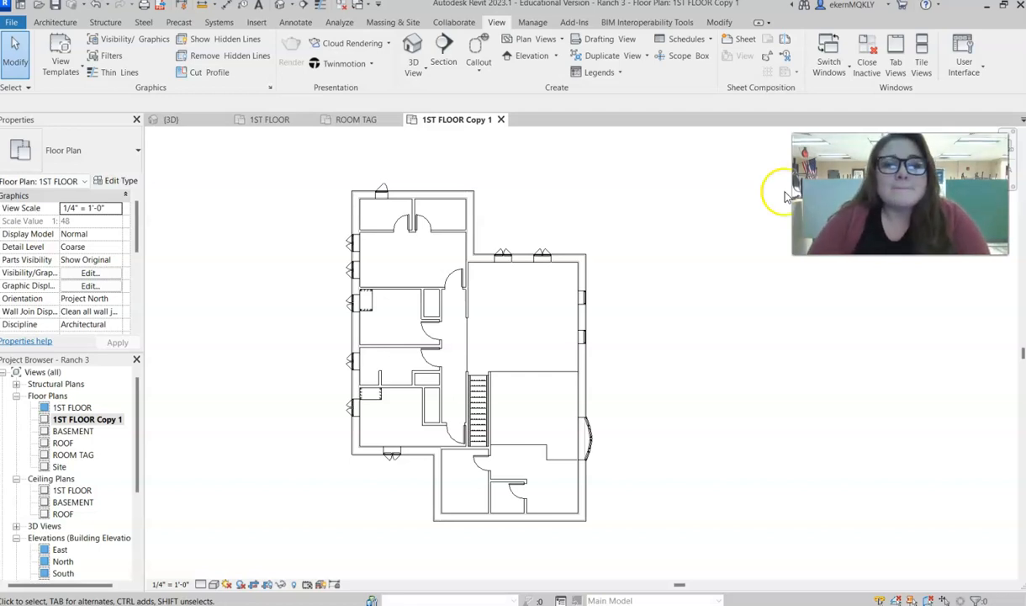
left_click(294, 22)
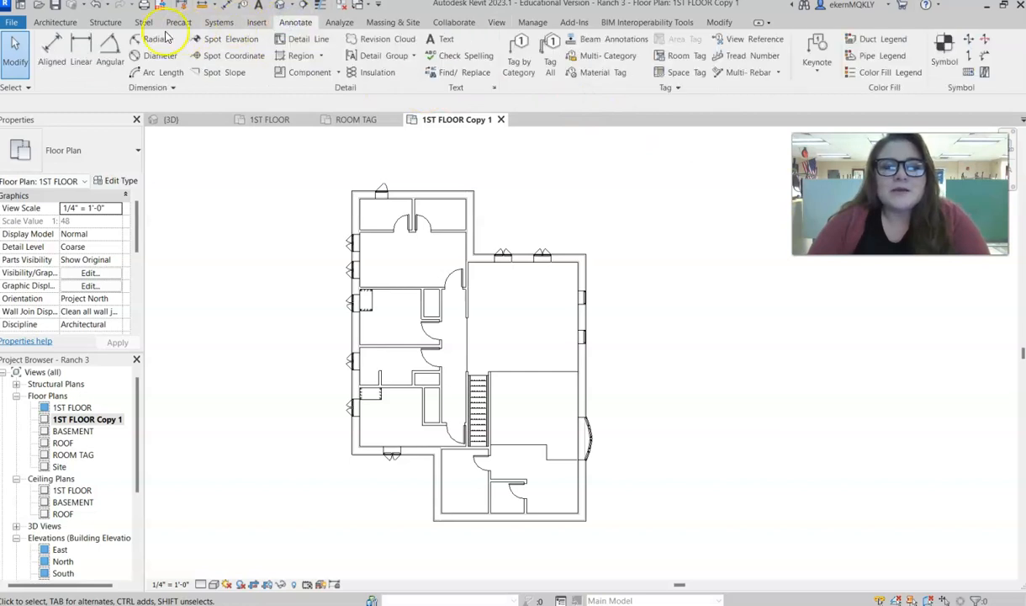
left_click(54, 23)
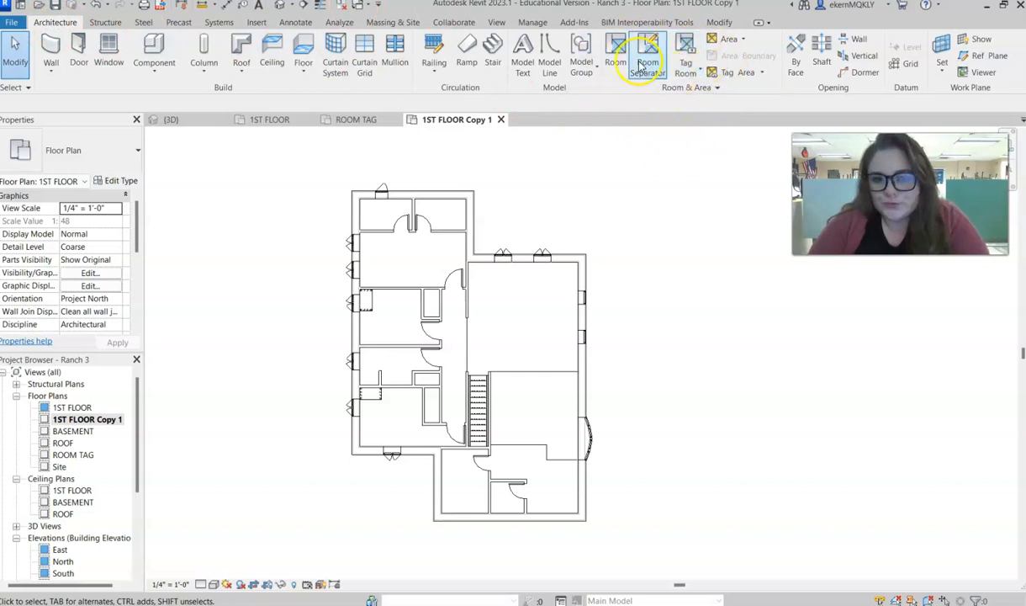
left_click(685, 48)
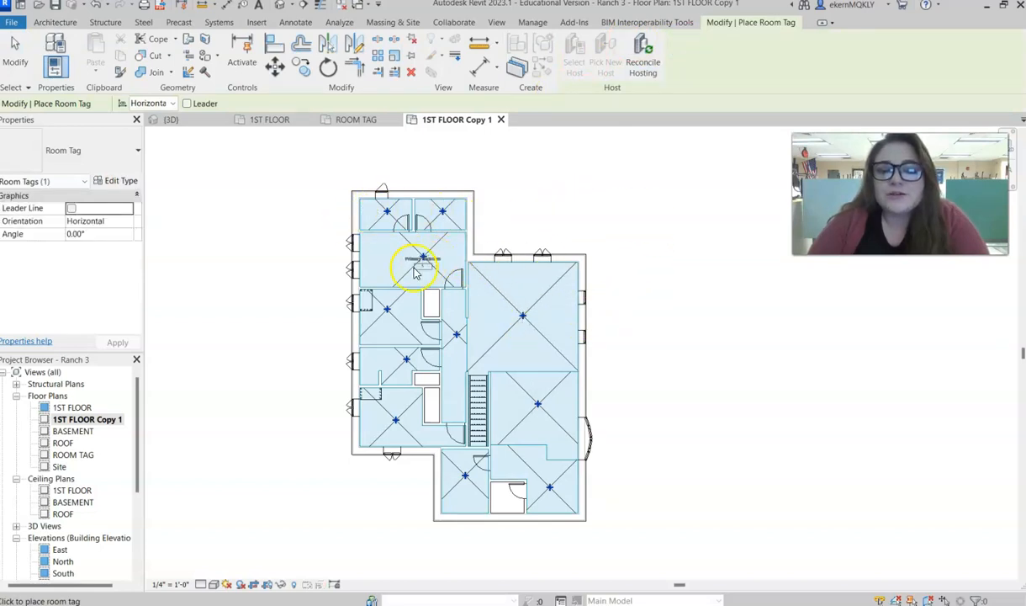
scroll(435, 399, "up", 2)
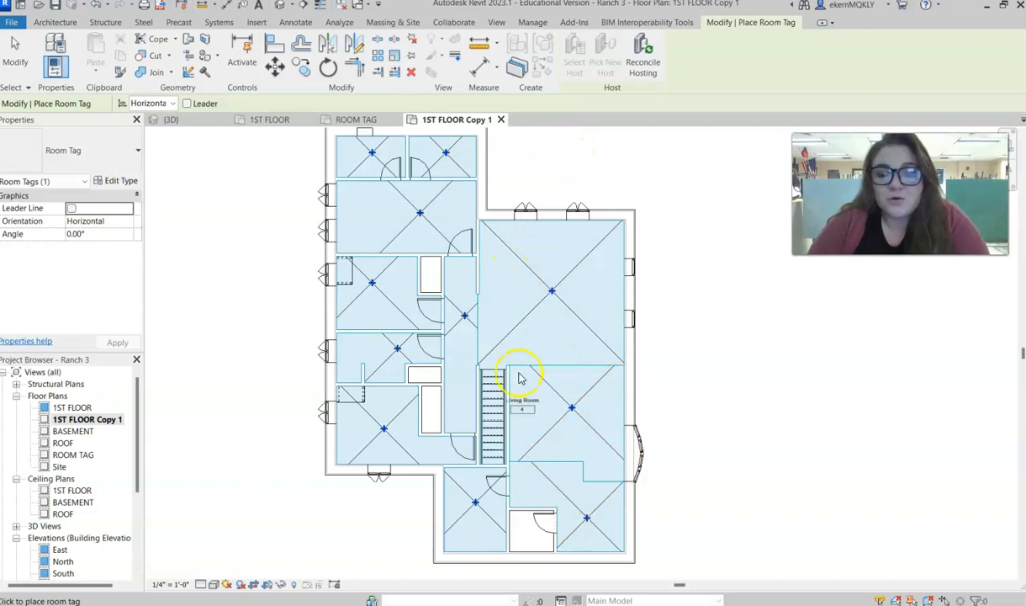
left_click(549, 357)
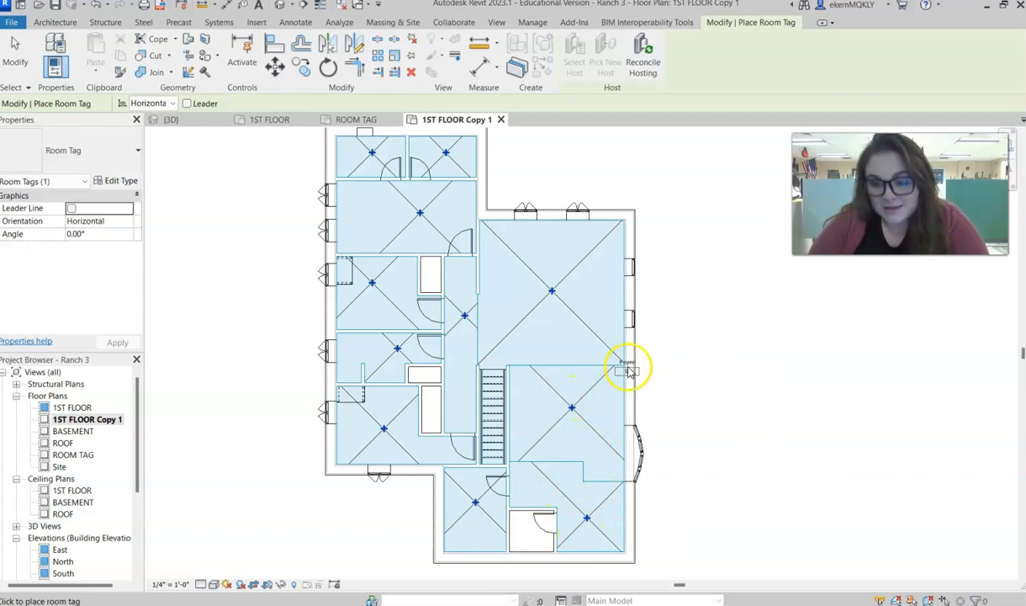
right_click(589, 161)
left_click(614, 175)
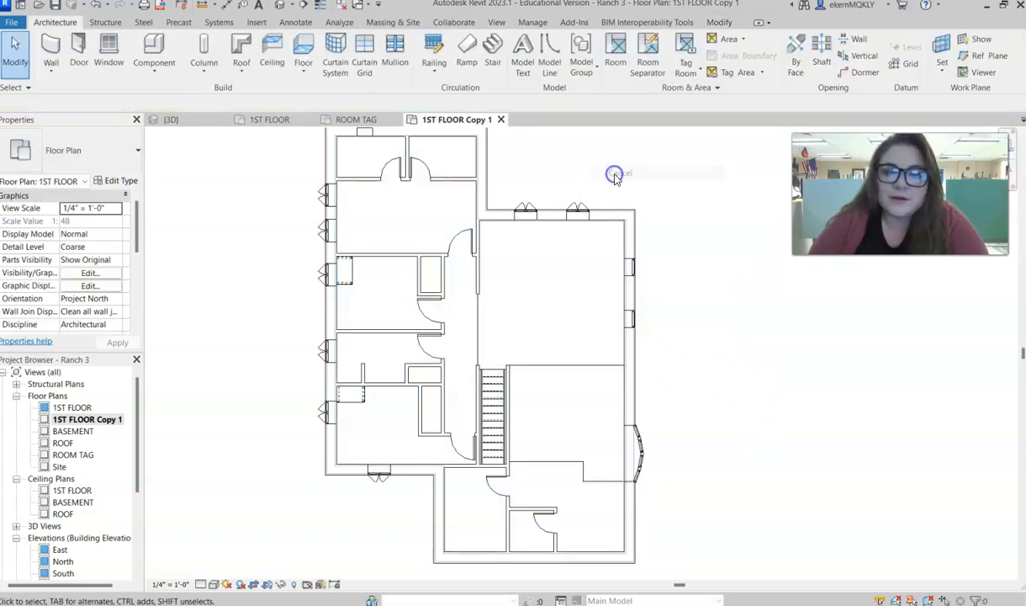
- Draw a vertical room separation line through the kitchen/dining room, from the upper wall's midpoint to the room's lower boundary
left_click(650, 50)
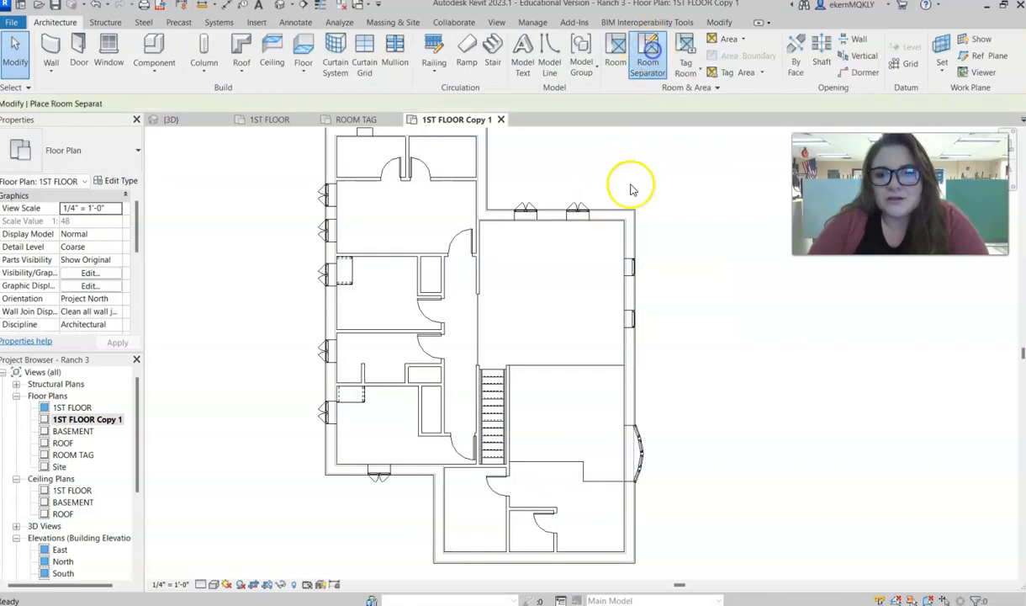
left_click(552, 221)
left_click(551, 364)
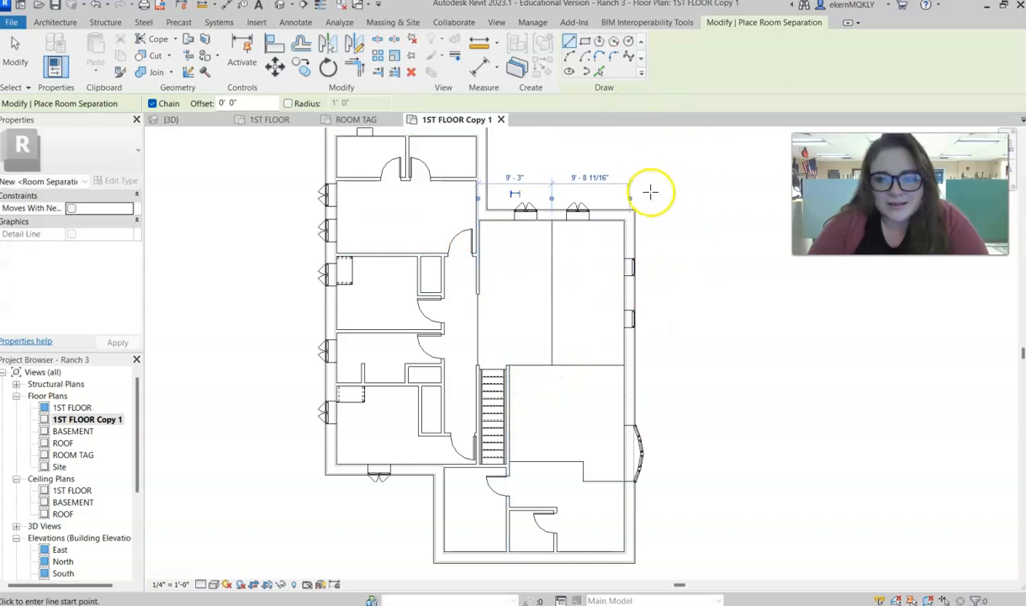
right_click(660, 169)
left_click(664, 175)
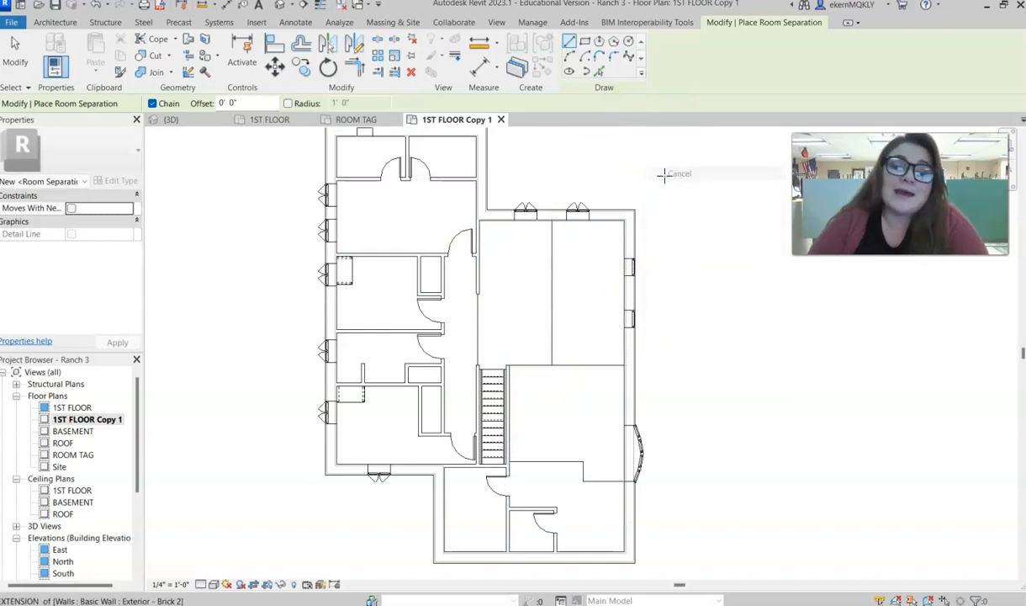
right_click(713, 295)
left_click(717, 302)
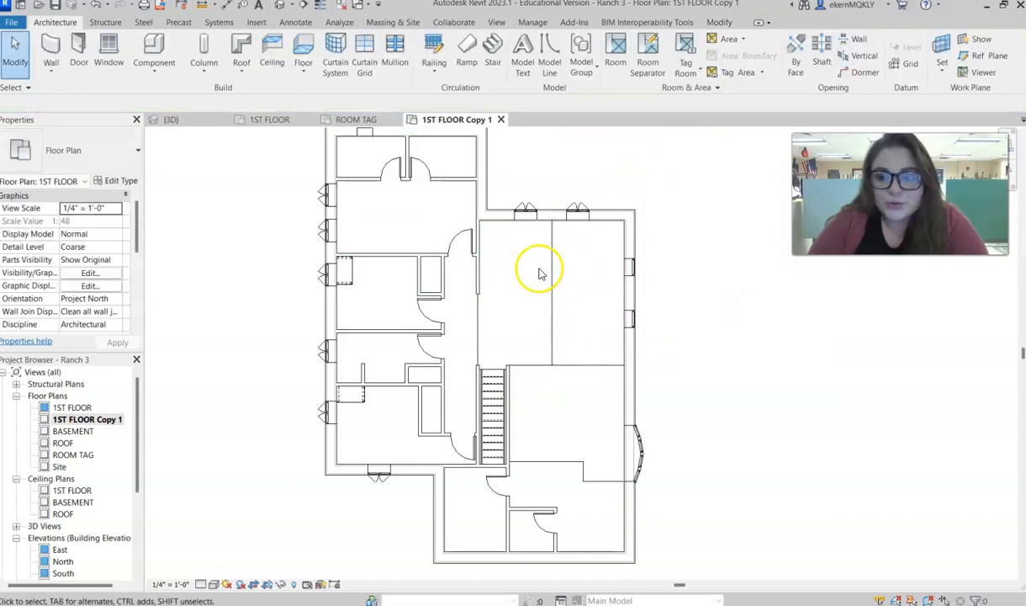
- Delete the vertical room separation line in the middle of the kitchen/dining room
left_click(554, 313)
key("Delete")
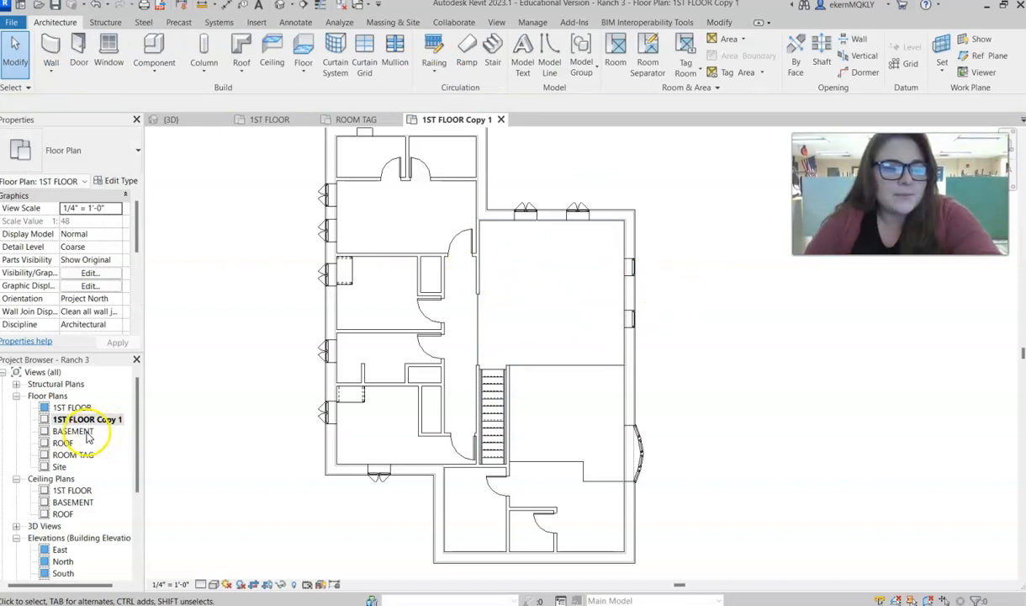
- Open the ROOM TAG floor plan and set the Primary Bedroom tag's type to Room Tag With Area
left_click(74, 456)
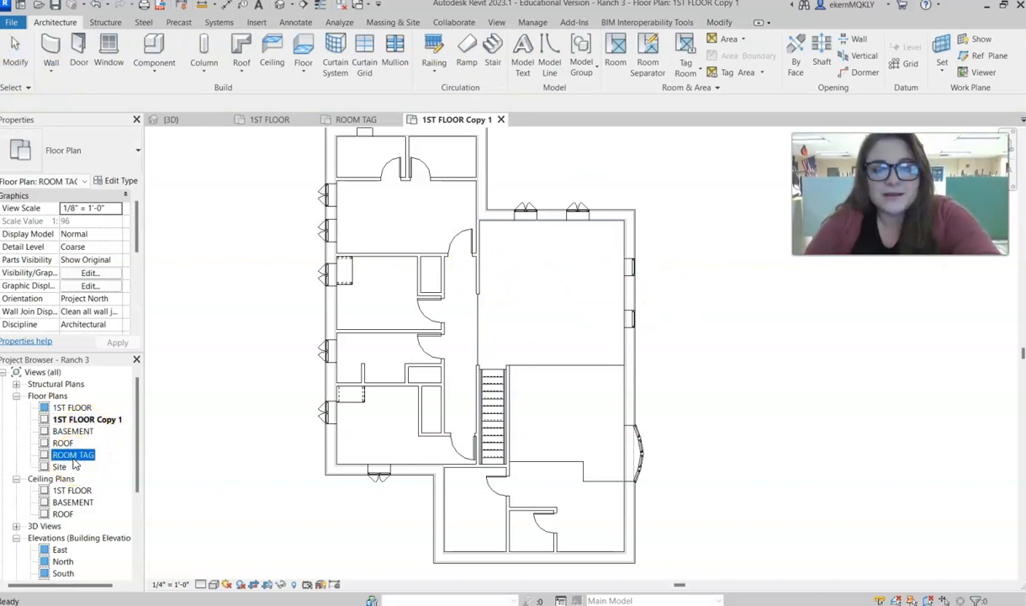
double_click(74, 457)
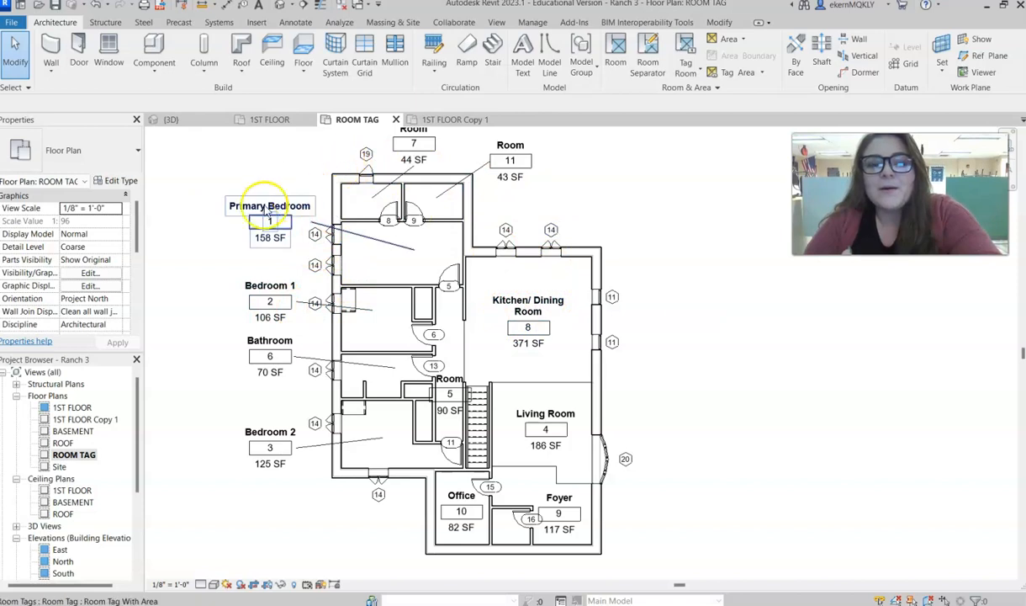
left_click(261, 210)
middle_click_drag(202, 268, 358, 288)
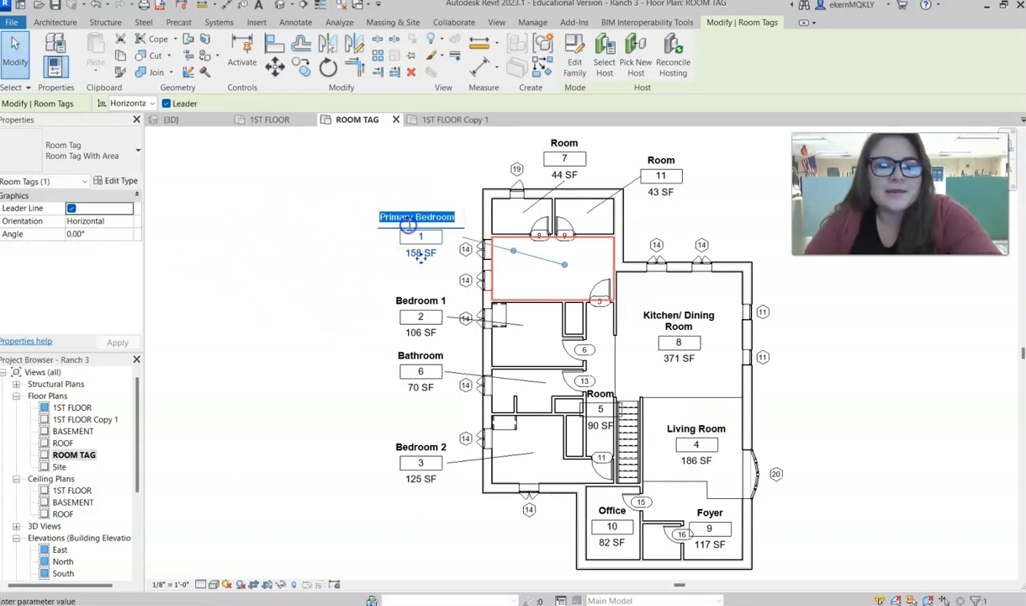
left_click(112, 164)
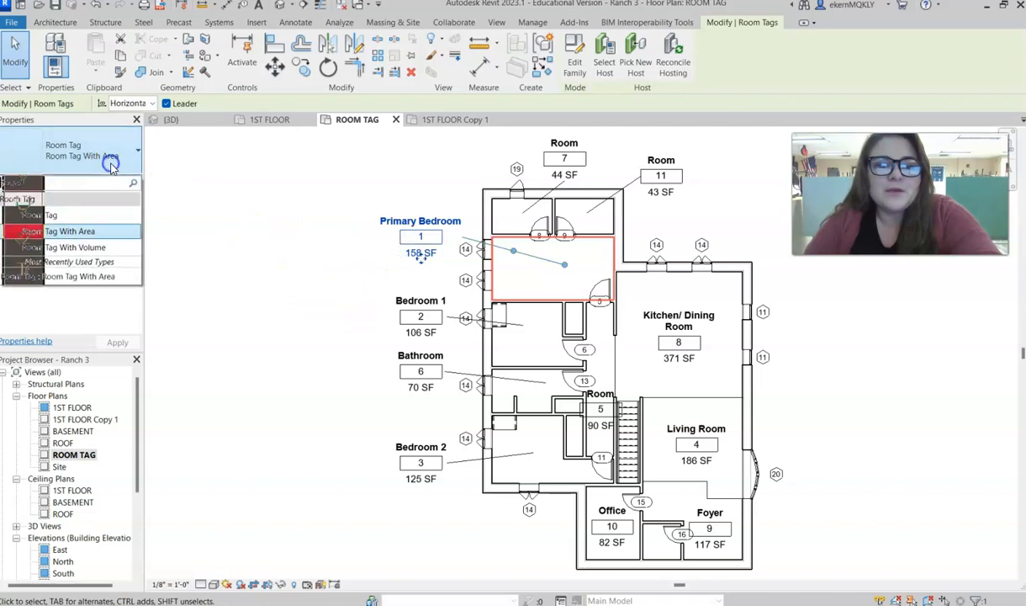
left_click(84, 238)
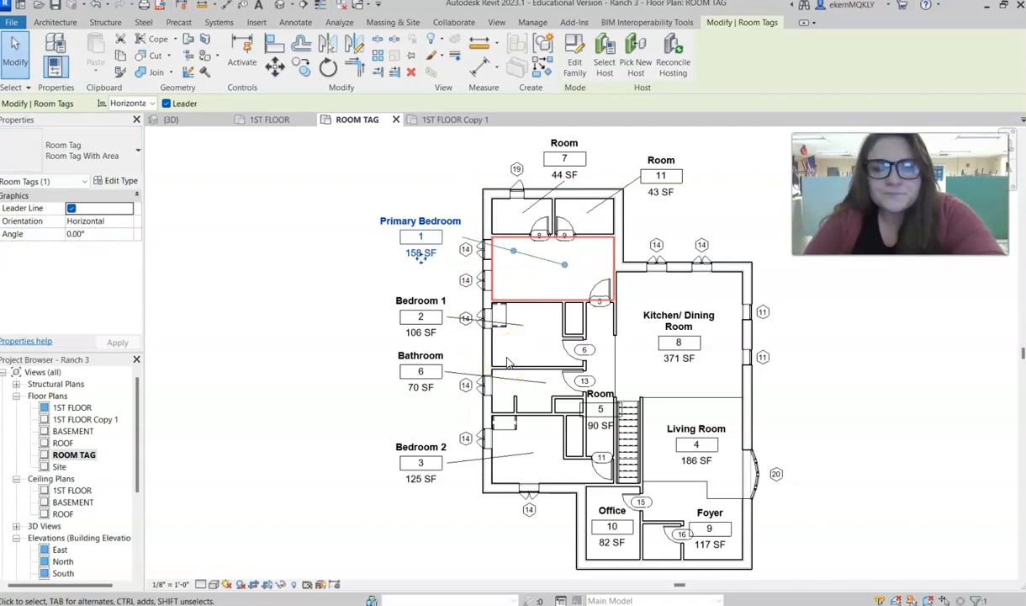
left_click(359, 293)
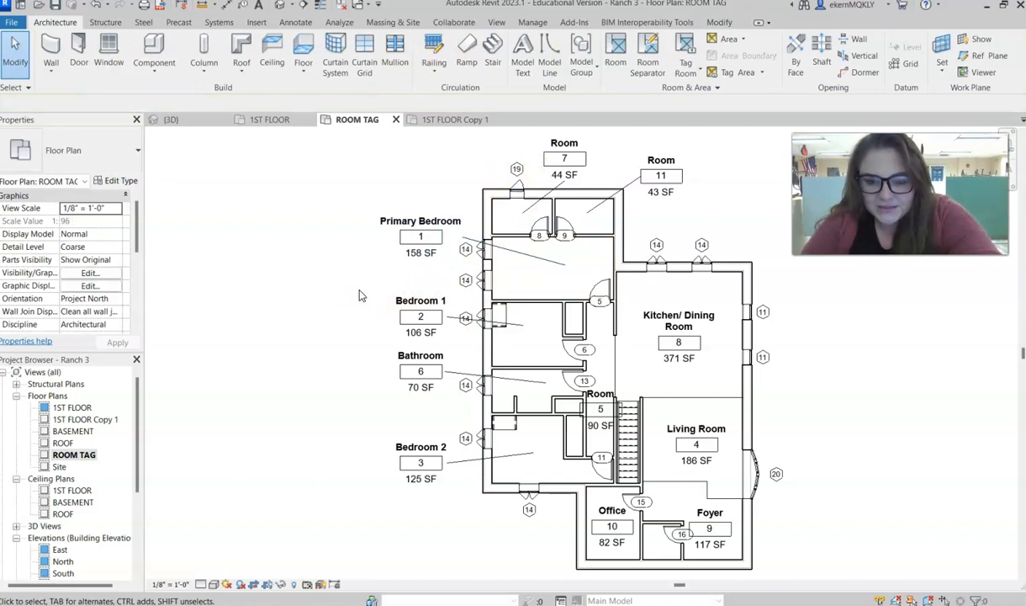
left_click(517, 172)
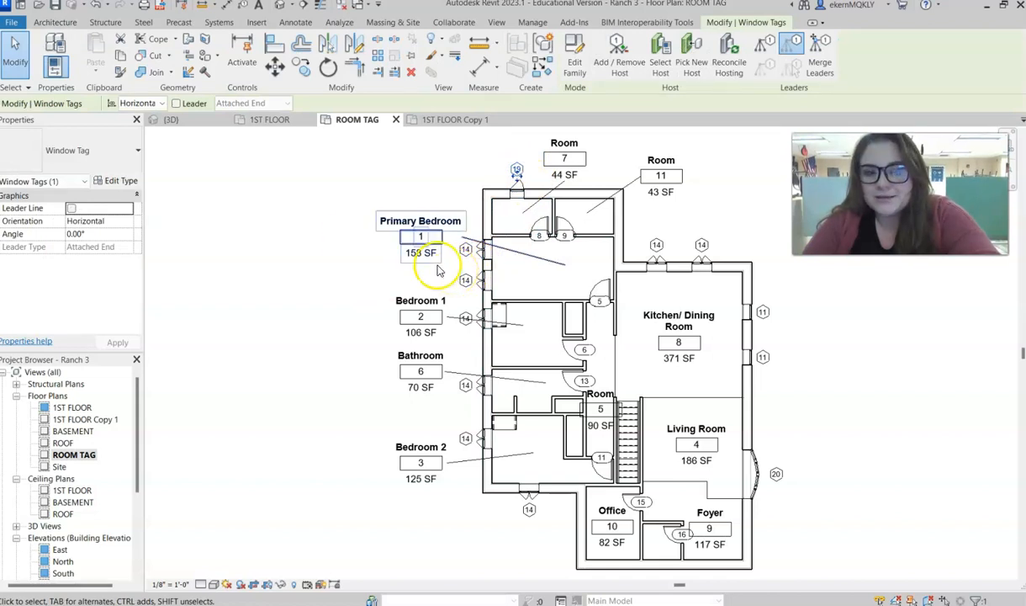
left_click(288, 234)
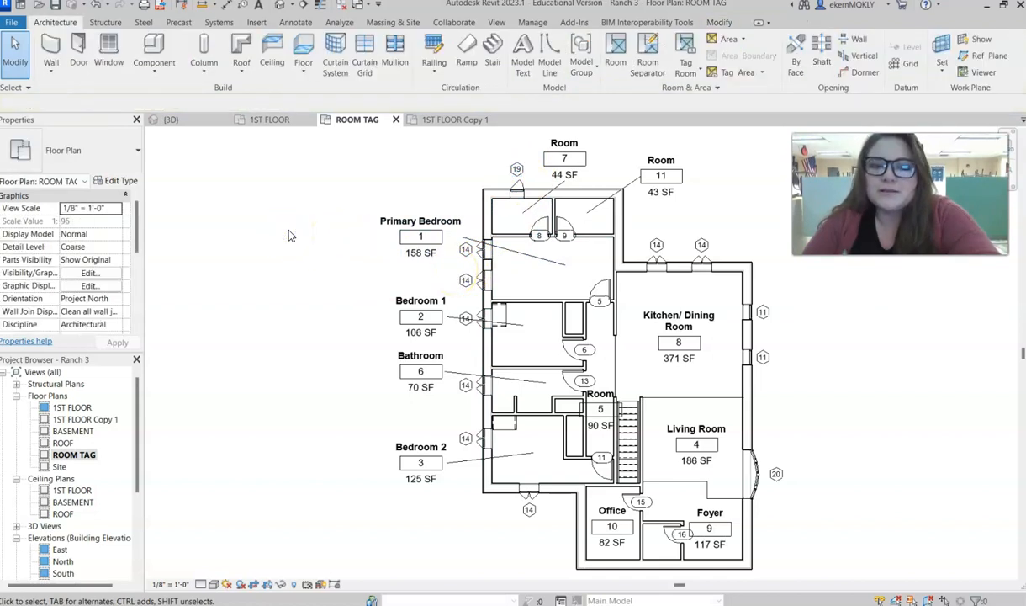
left_click(292, 22)
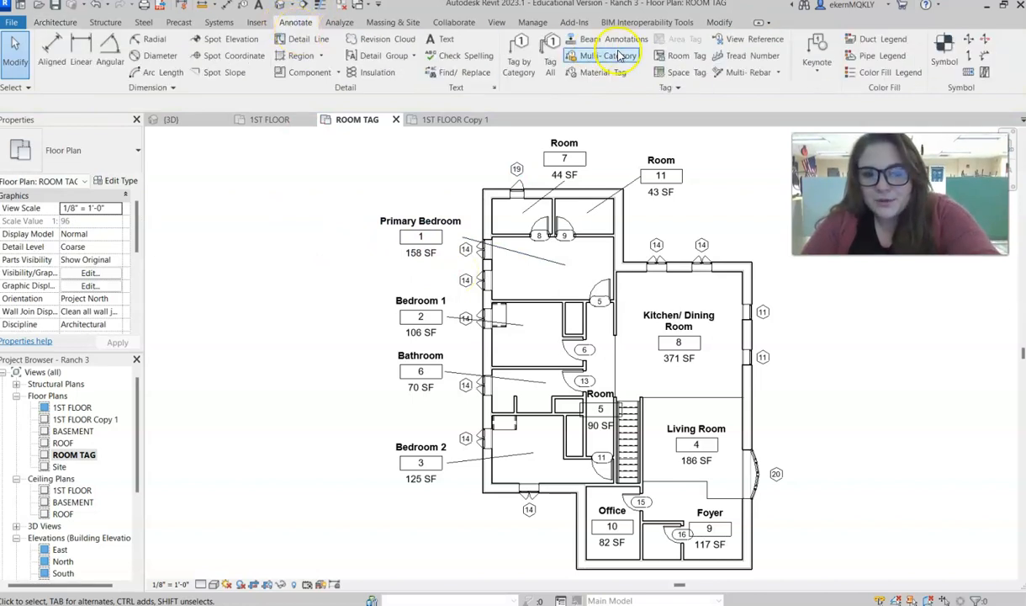
left_click(551, 69)
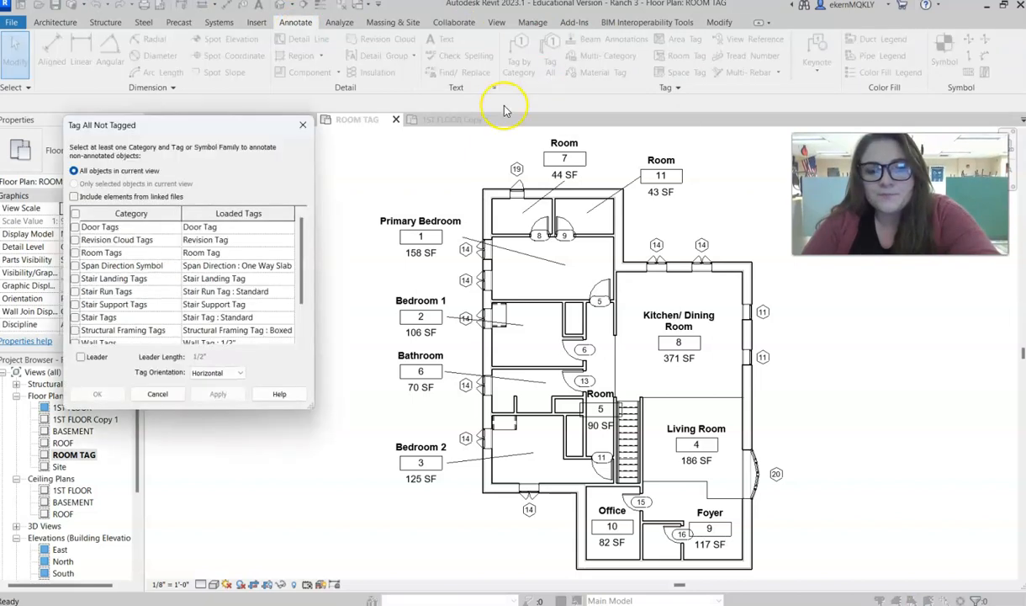
left_click(75, 214)
scroll(84, 294, "down", 1)
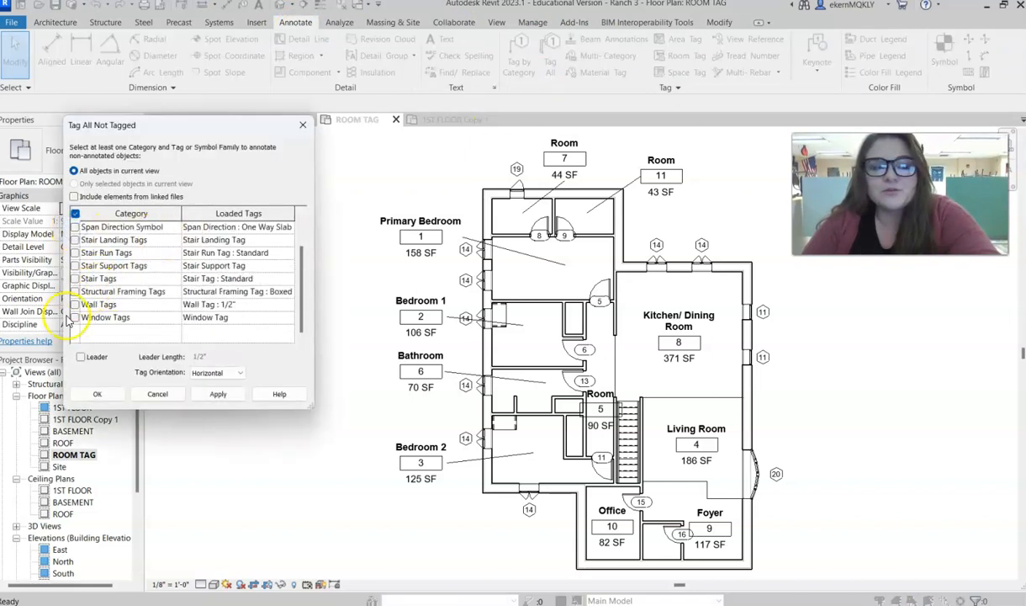
left_click(74, 318)
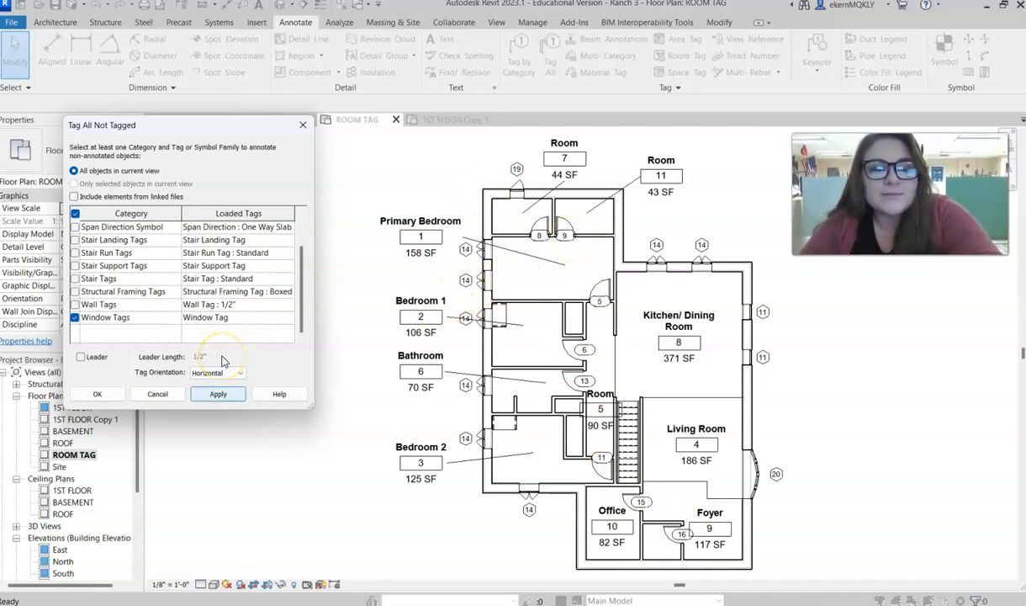
left_click(302, 124)
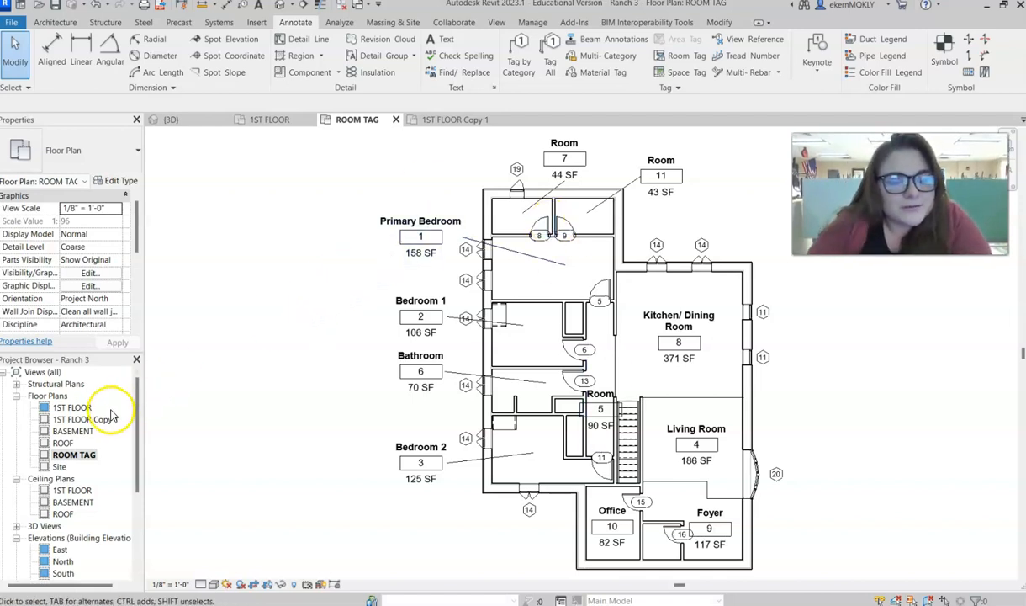
- Delete the 1ST FLOOR Copy 1 floor plan view from the project
left_click(84, 419)
right_click(87, 420)
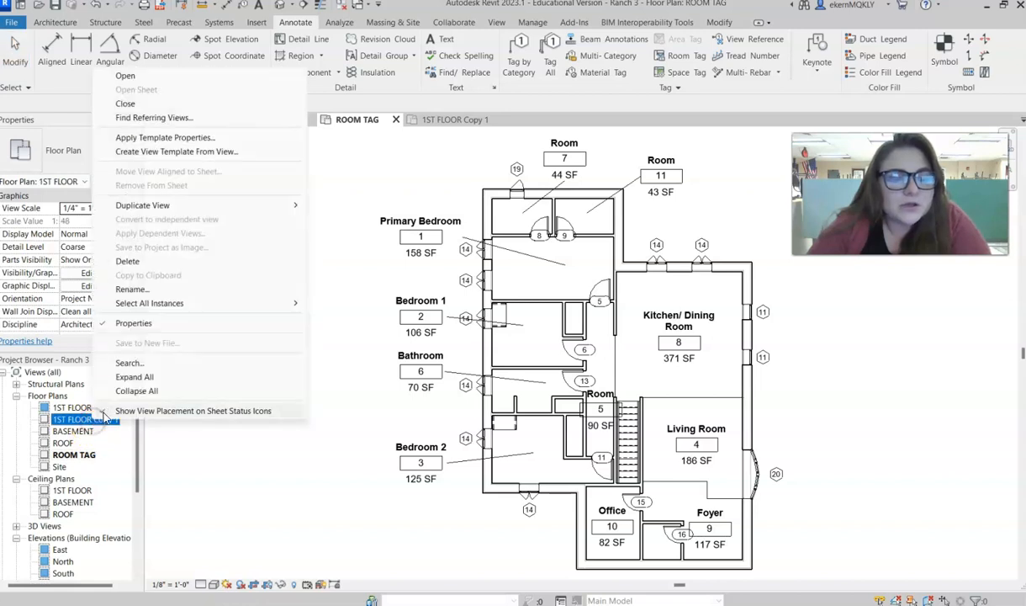
left_click(124, 261)
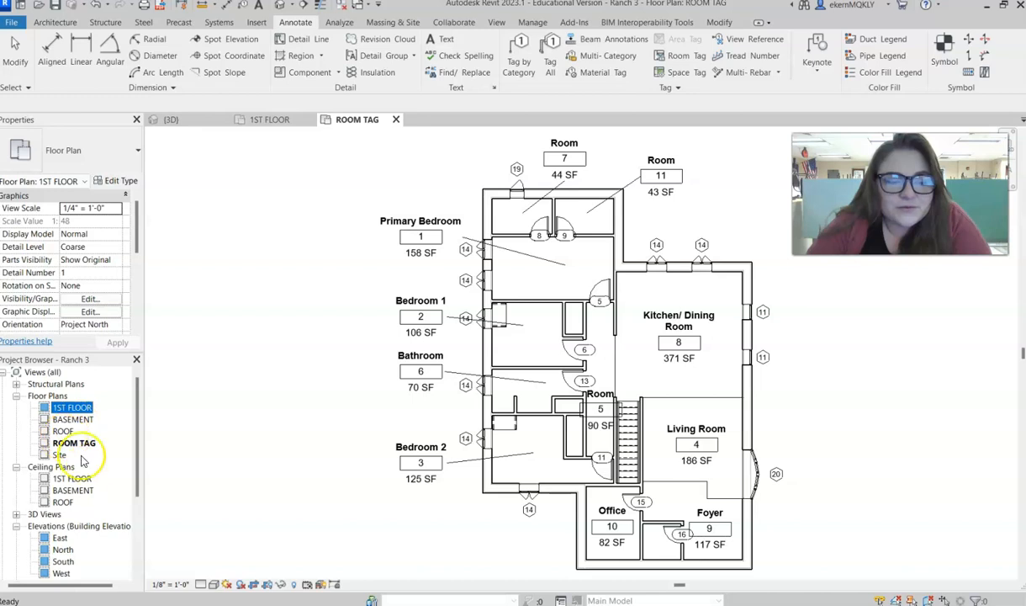
left_click(259, 262)
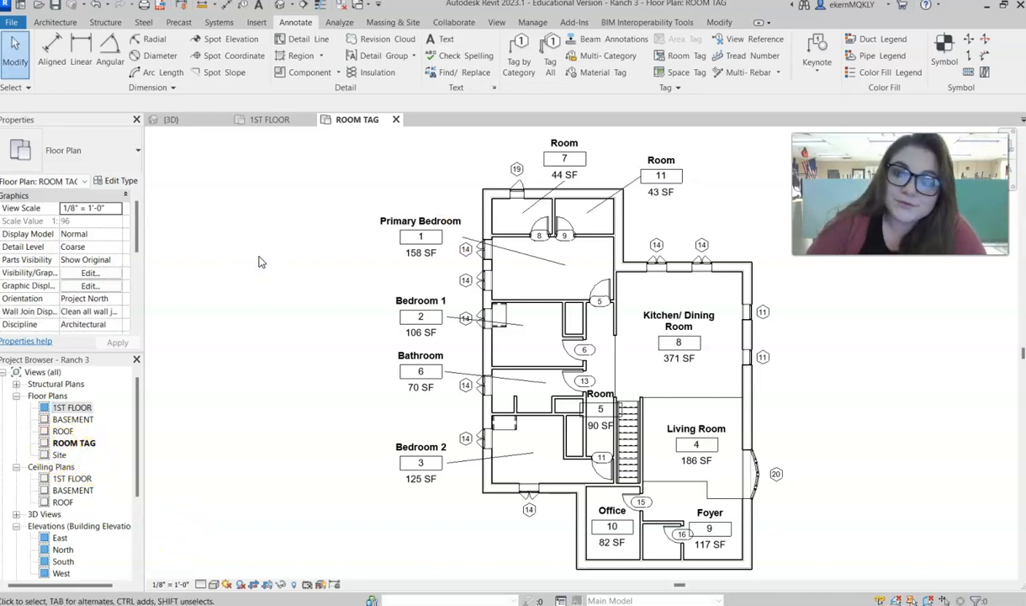
- Create a new schedule of building components for the Rooms category, in the New Construction phase
scroll(101, 471, "down", 5)
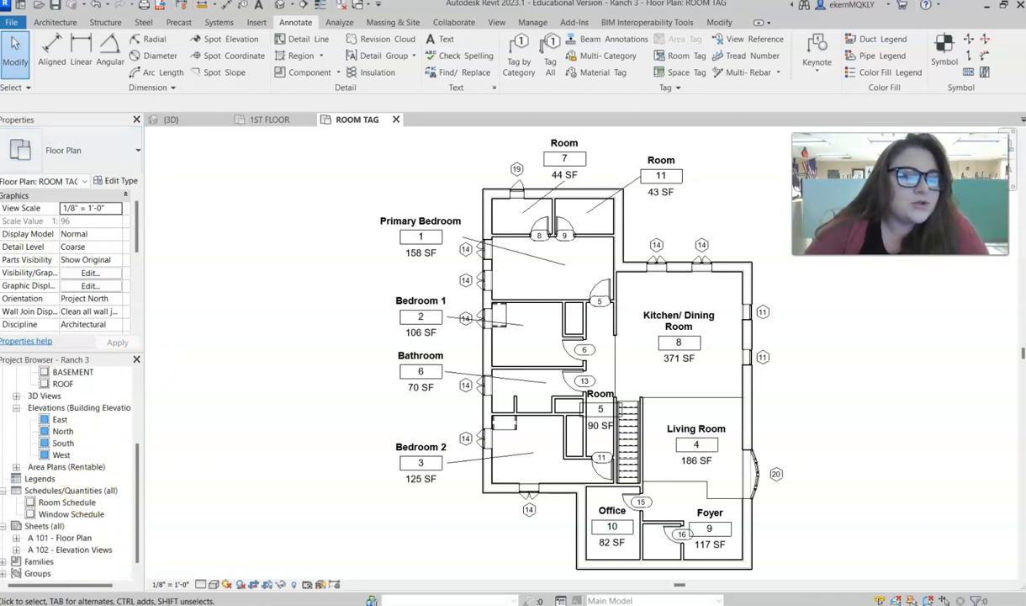
left_click(5, 491)
left_click(40, 503)
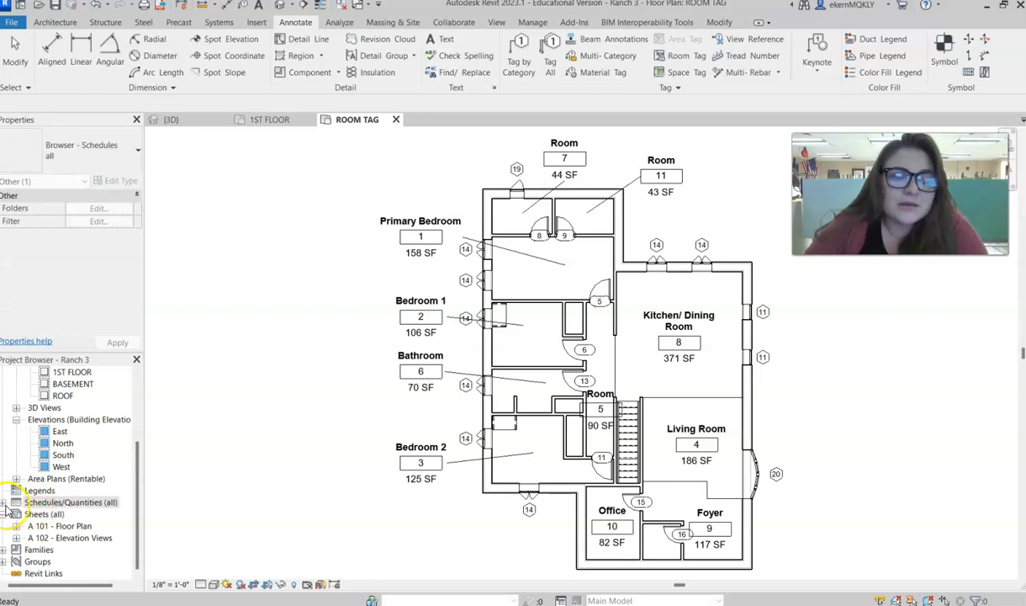
left_click(5, 503)
right_click(78, 504)
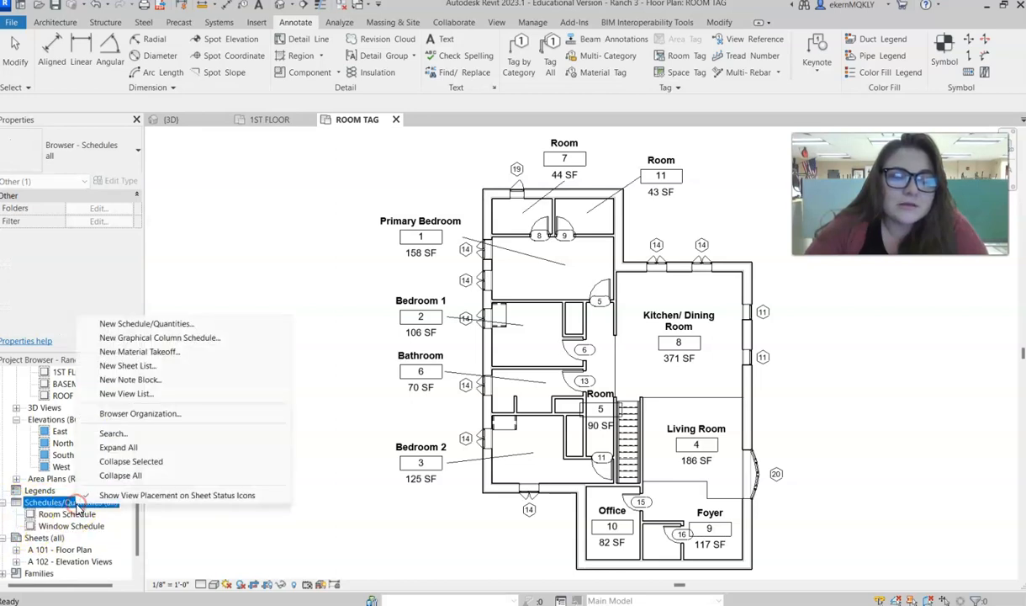
left_click(143, 326)
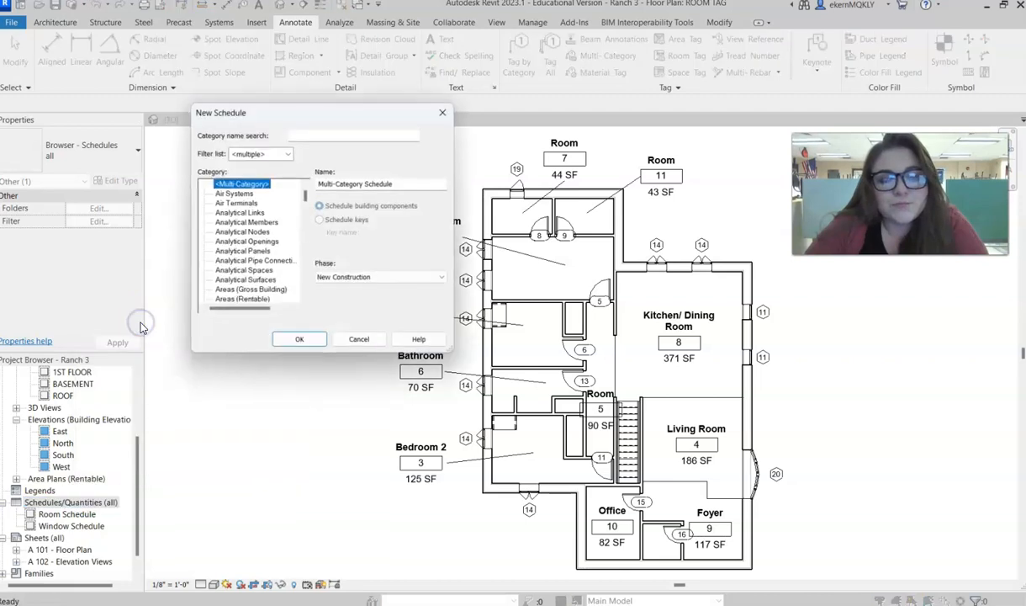
scroll(229, 262, "down", 18)
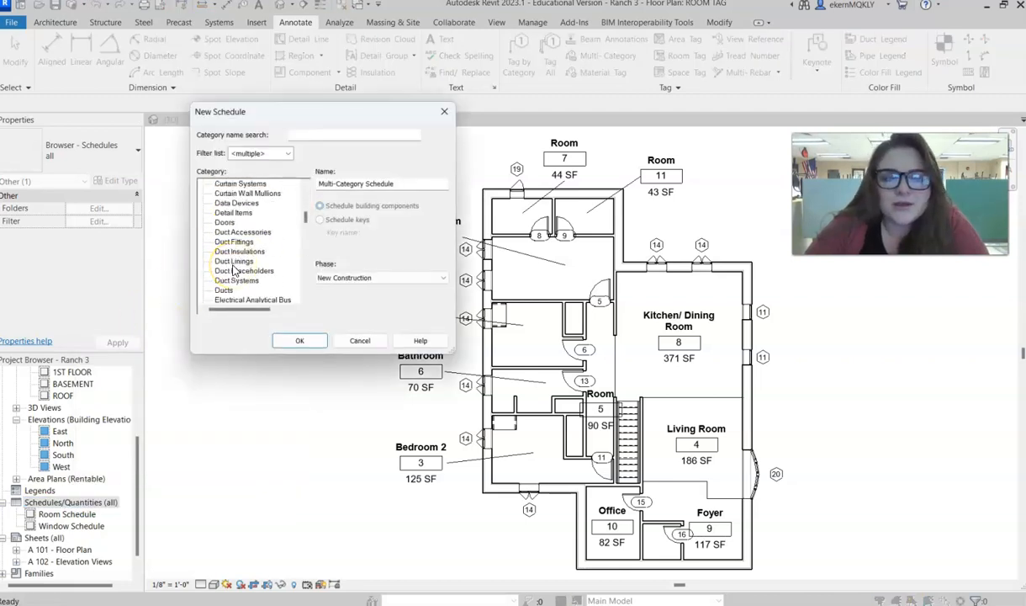
scroll(227, 284, "down", 6)
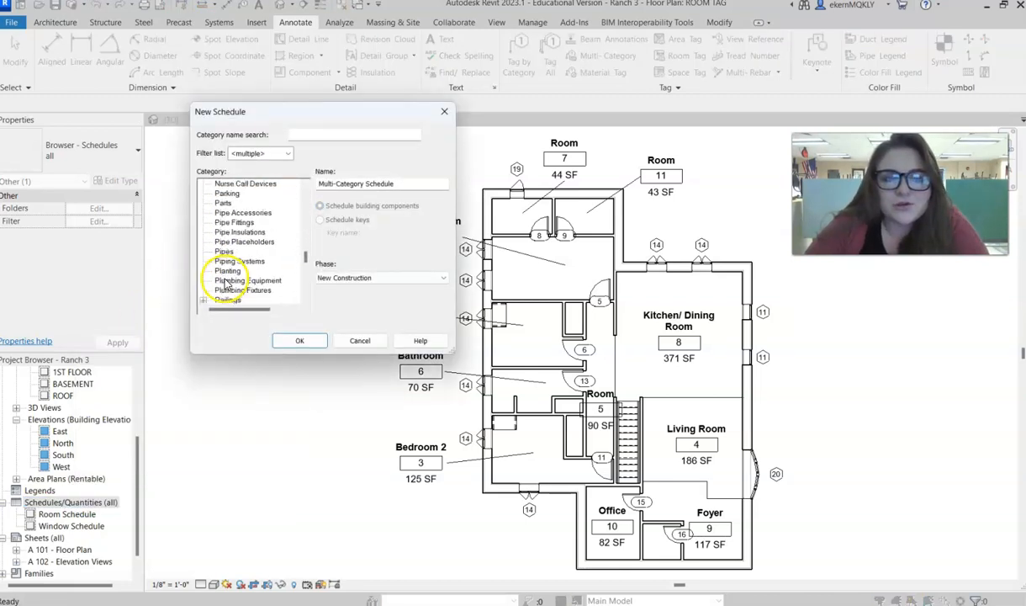
scroll(236, 279, "down", 1)
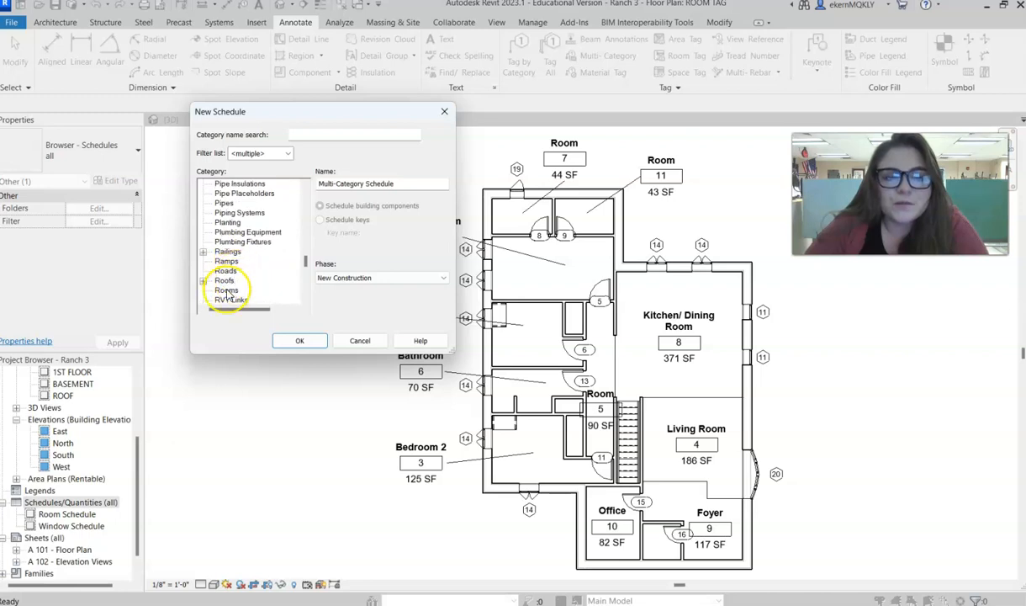
left_click(226, 280)
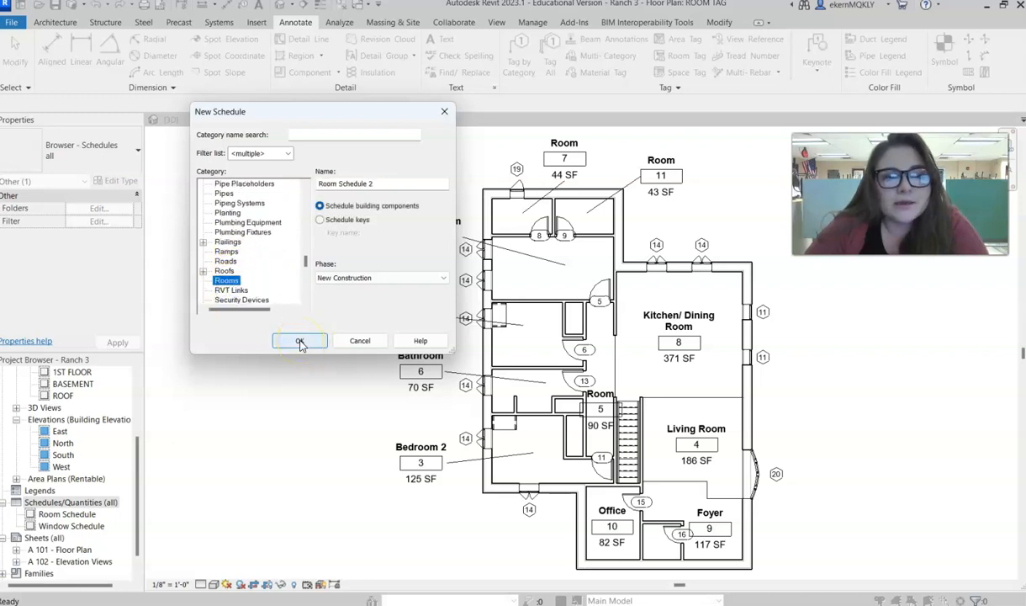
left_click(300, 340)
- Add the Name and Area fields, in that order, to the new room schedule
left_click_drag(543, 116, 433, 107)
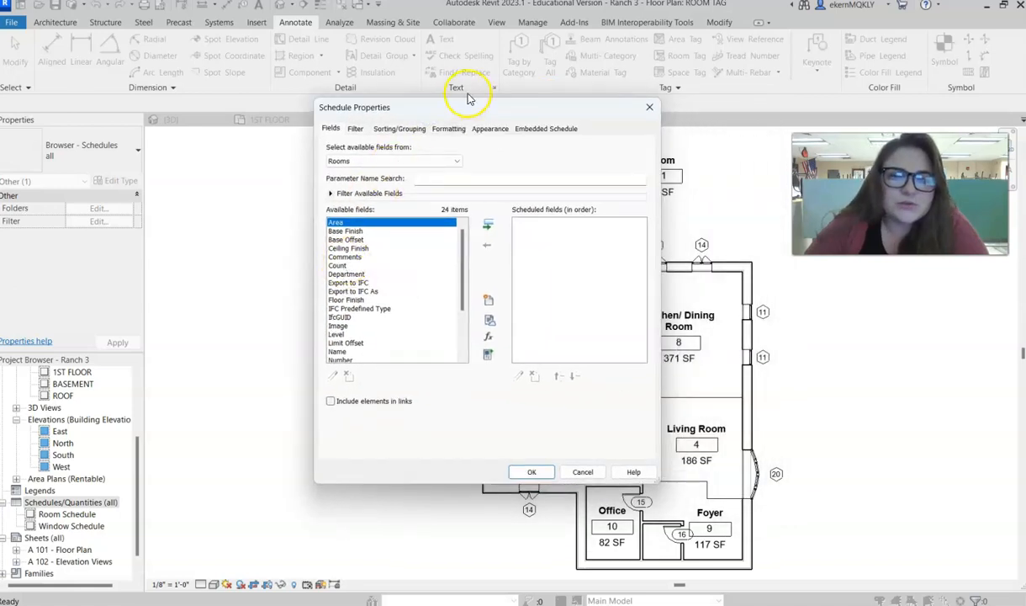
left_click_drag(460, 111, 264, 118)
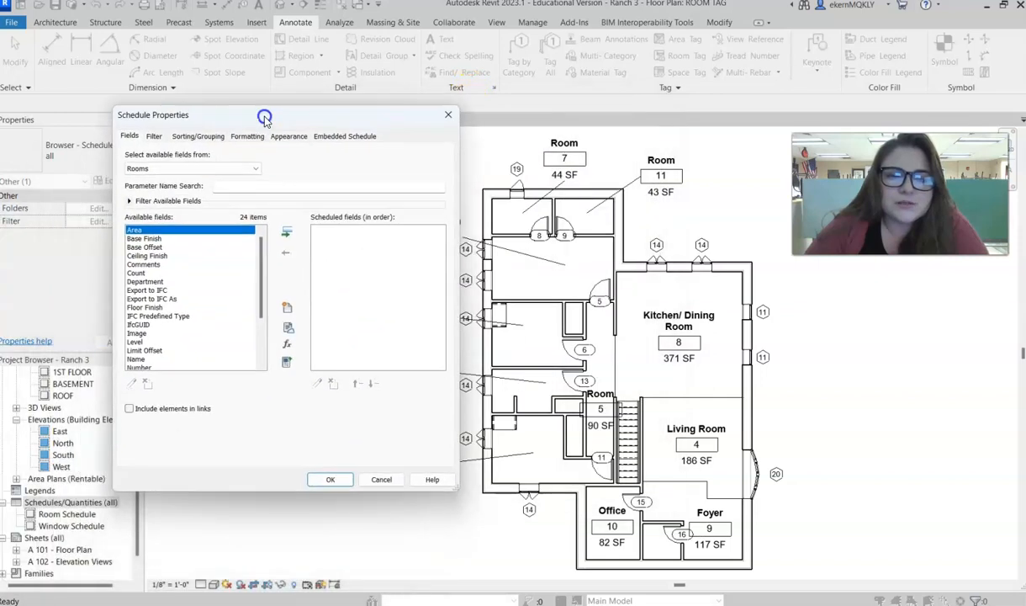
left_click(139, 359)
left_click(287, 233)
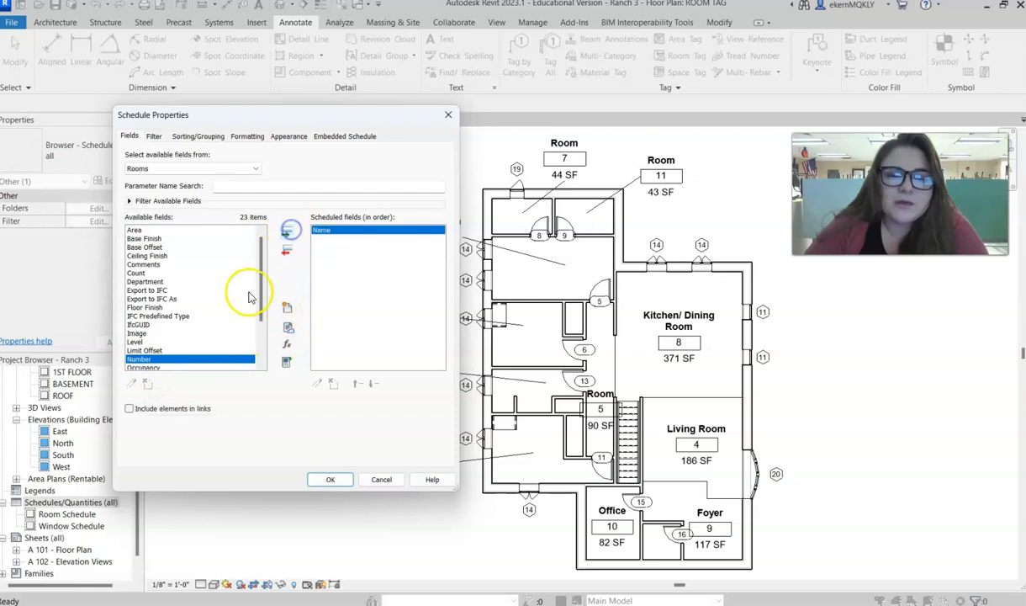
left_click(193, 231)
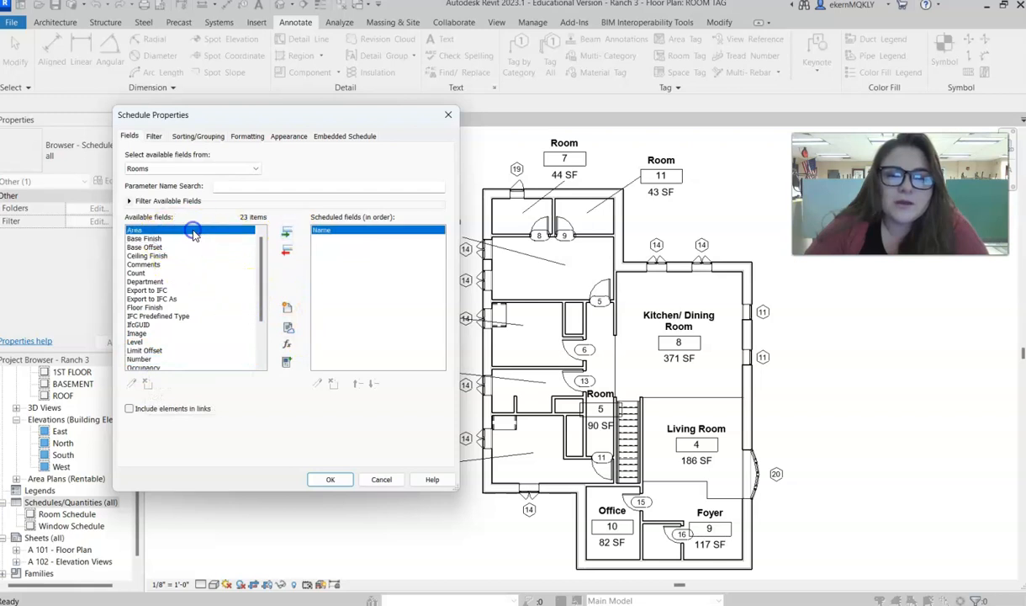
left_click(287, 232)
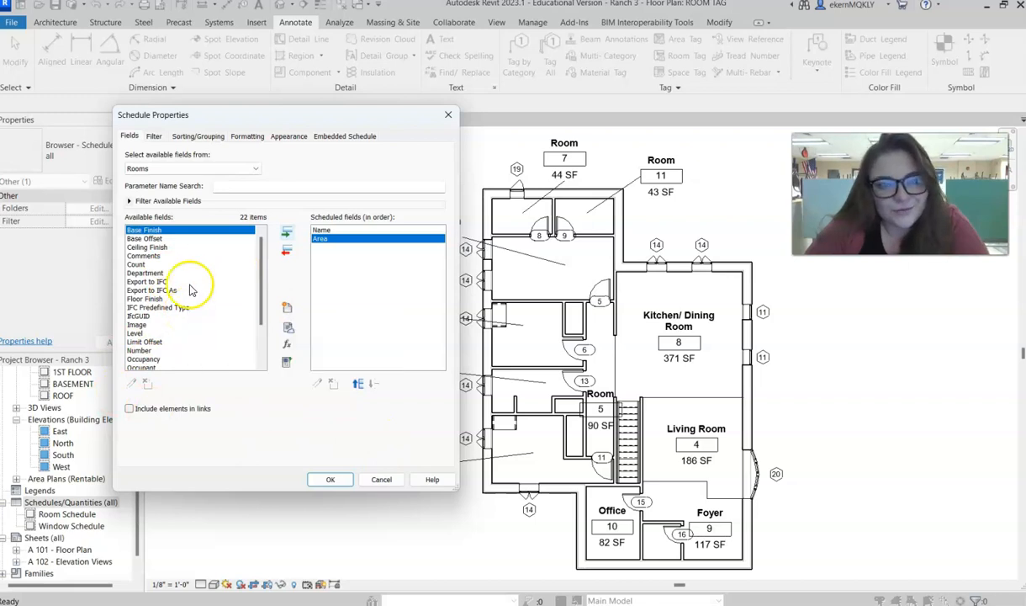
- Turn on grand totals with title, count, and totals for the room schedule
left_click(154, 136)
left_click(186, 136)
left_click(128, 319)
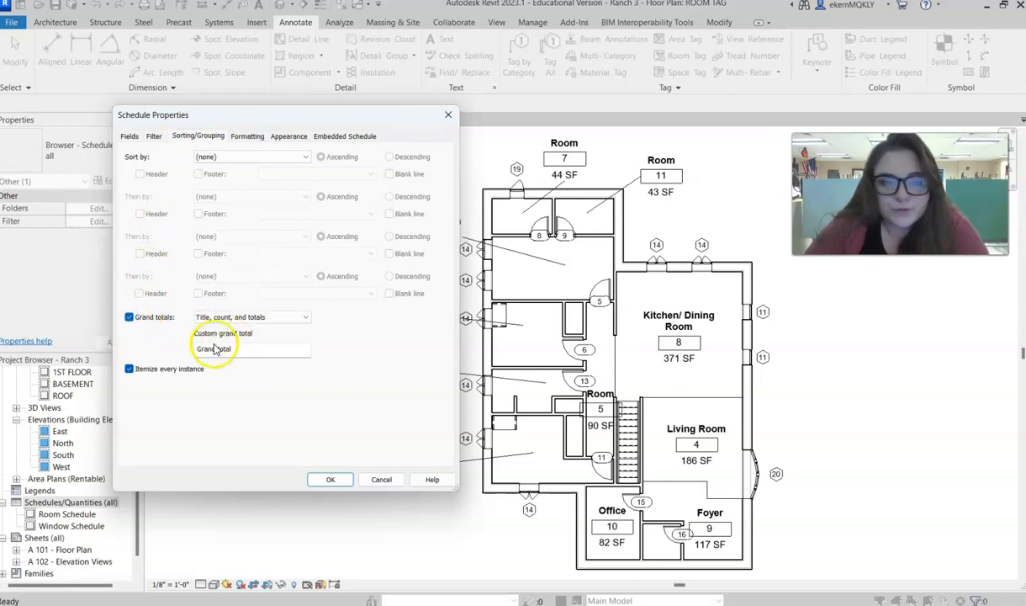
- Review the room schedule's formatting, appearance, embedded schedule, sorting and filter settings
left_click(239, 137)
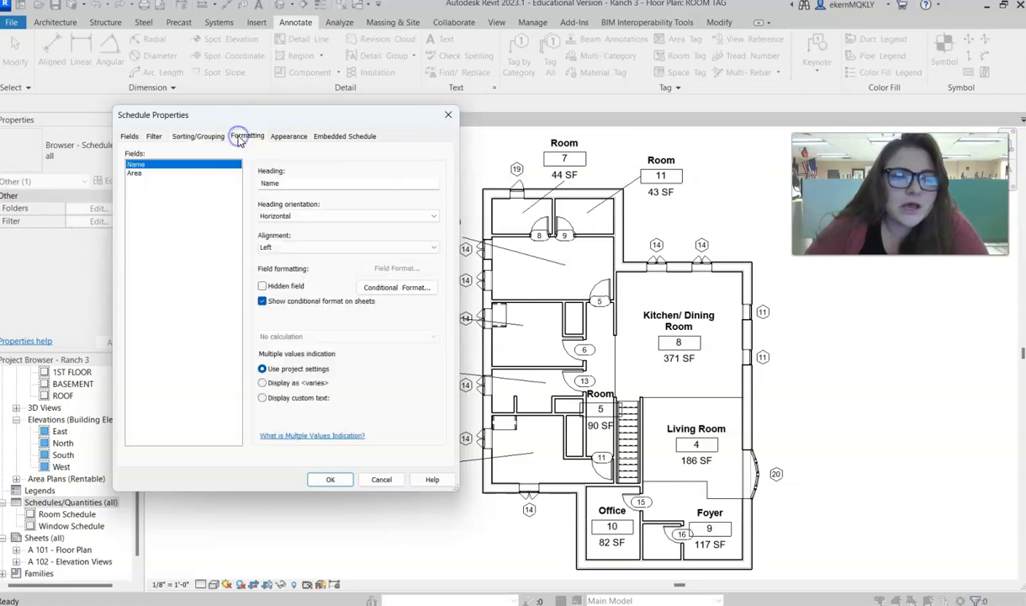
left_click(203, 137)
left_click(249, 137)
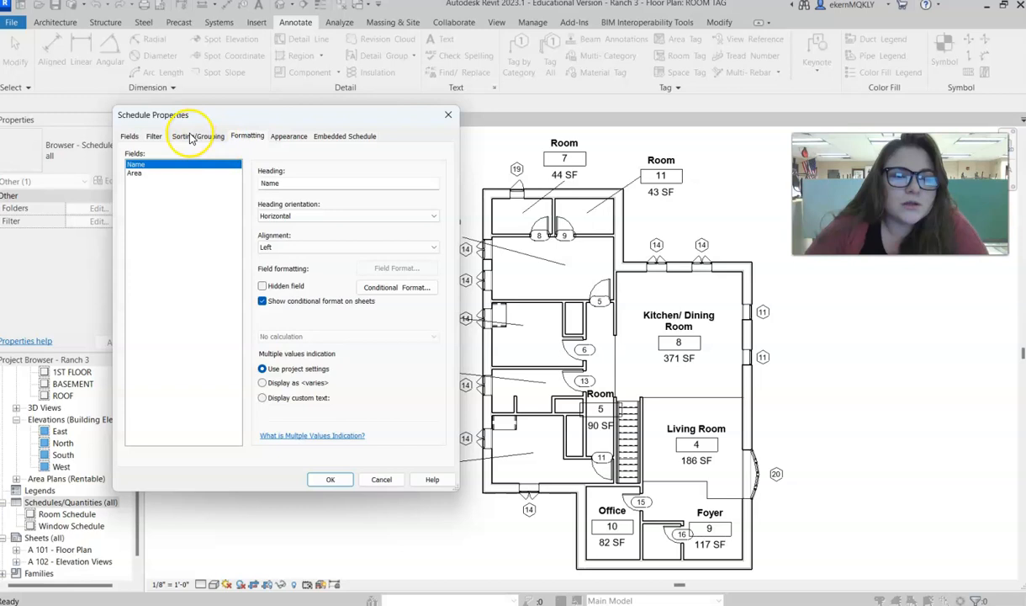
left_click(279, 136)
left_click(243, 139)
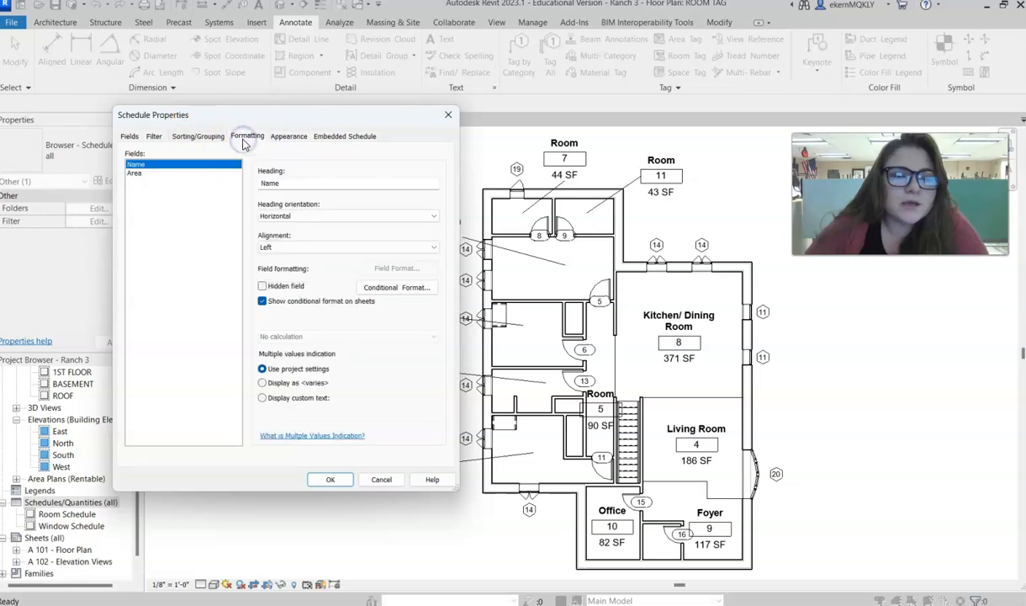
left_click(301, 139)
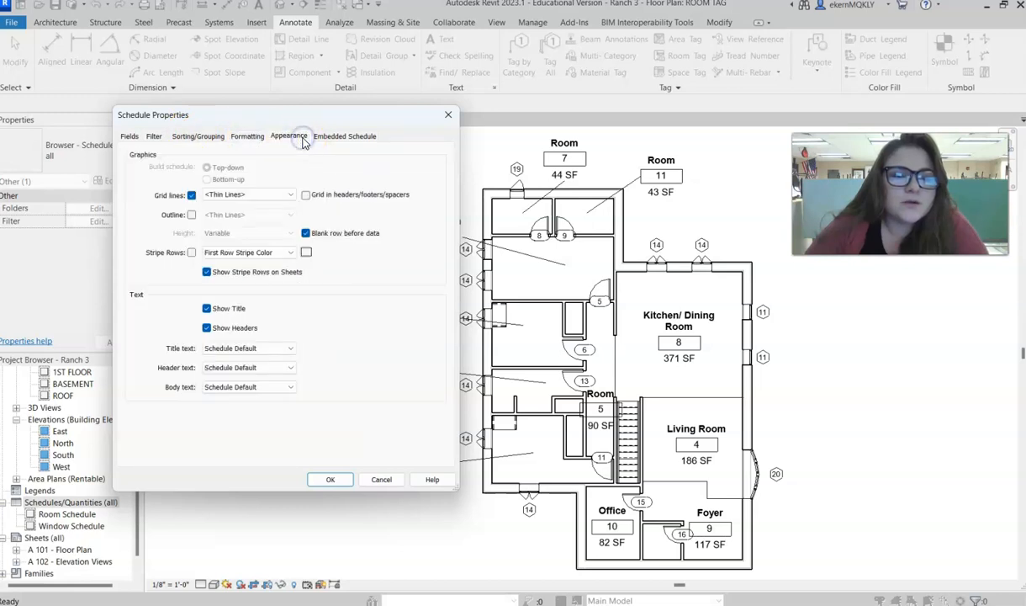
left_click(340, 136)
left_click(289, 136)
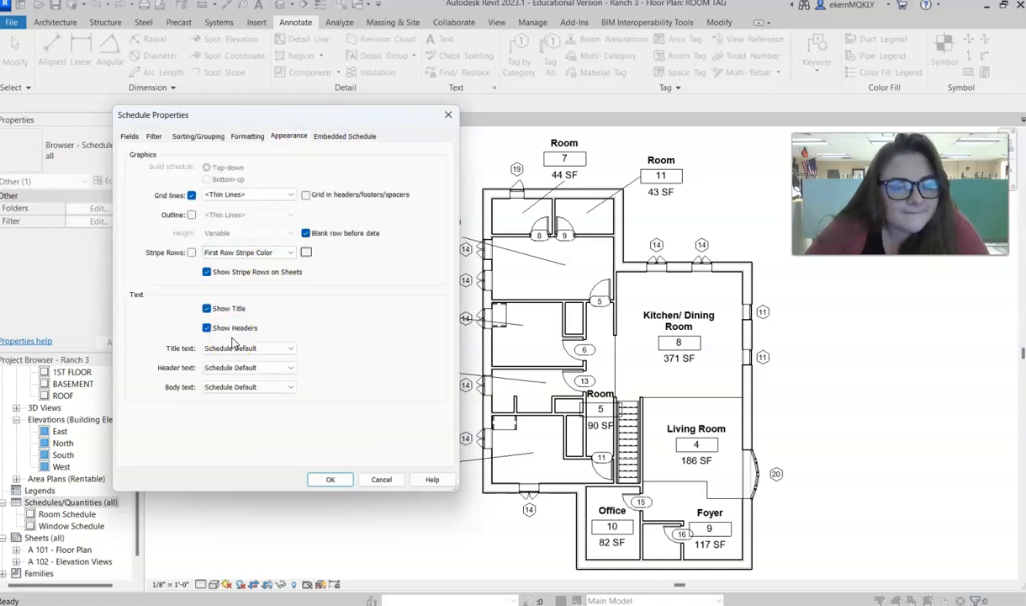
left_click(238, 145)
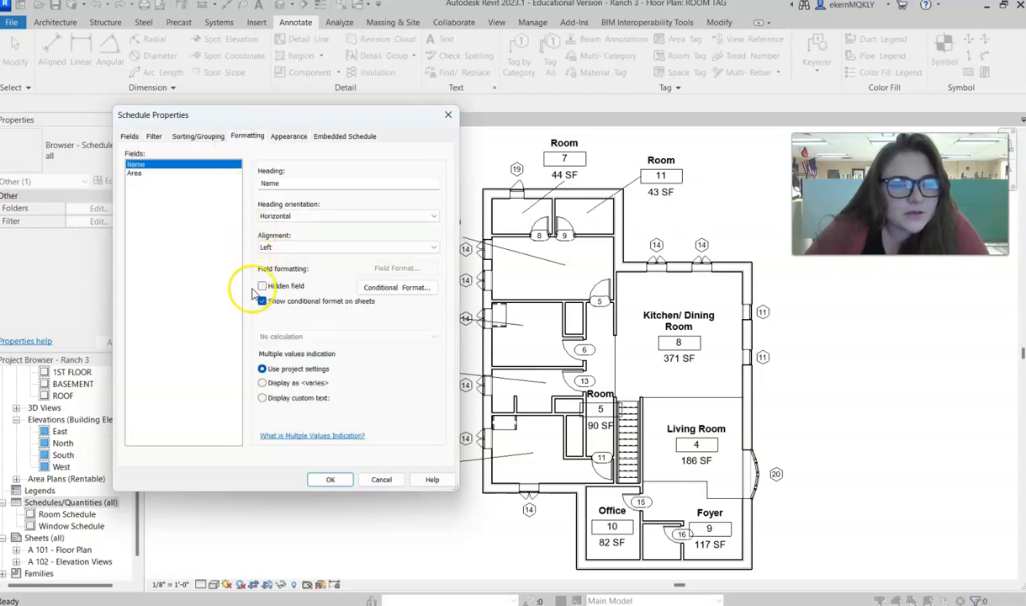
left_click(208, 137)
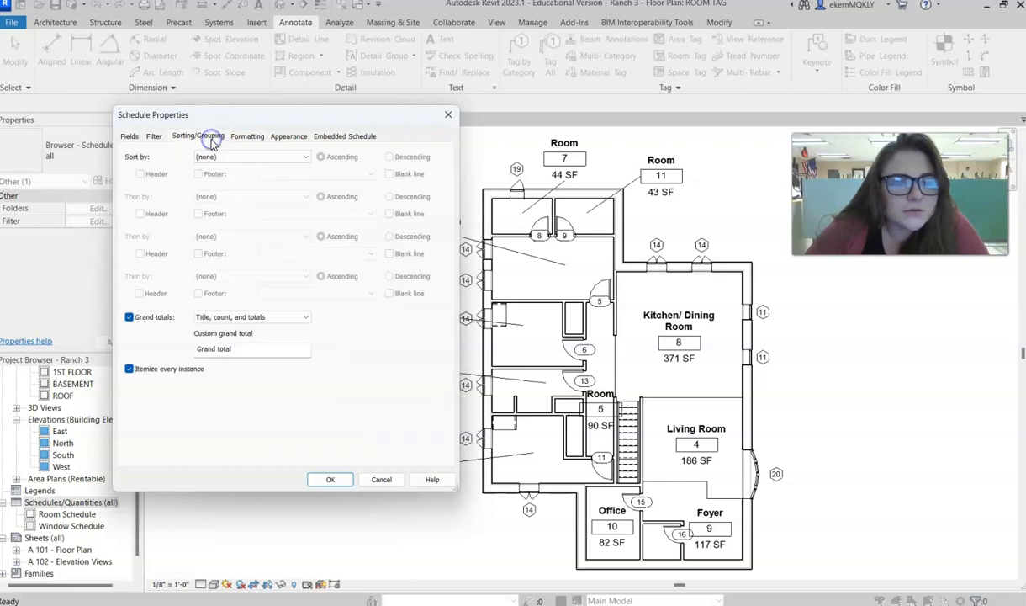
left_click(156, 137)
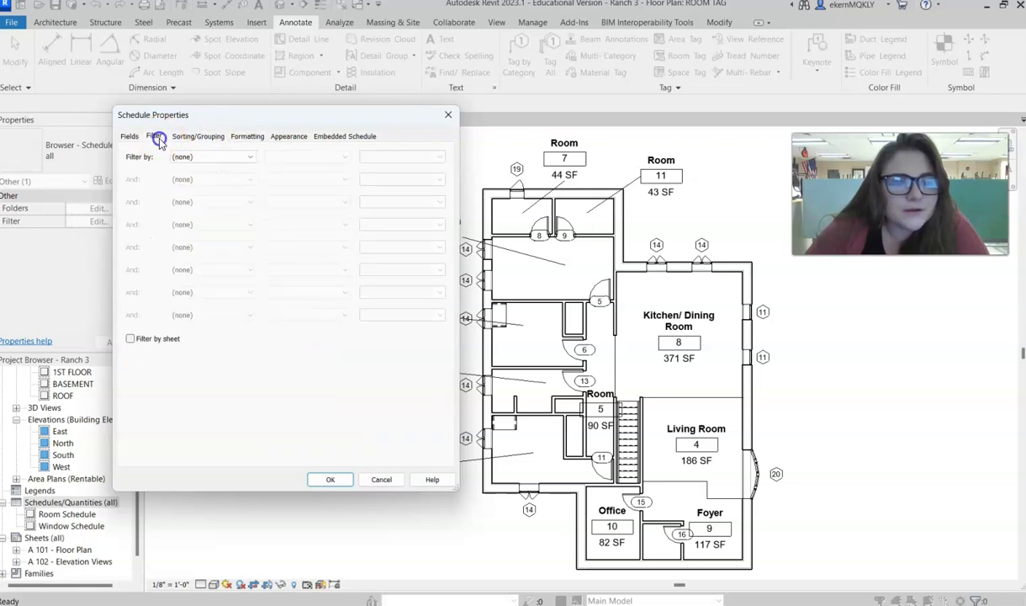
- Remove the blank row before data from the room schedule's appearance and return to its sorting and grouping settings
left_click(287, 136)
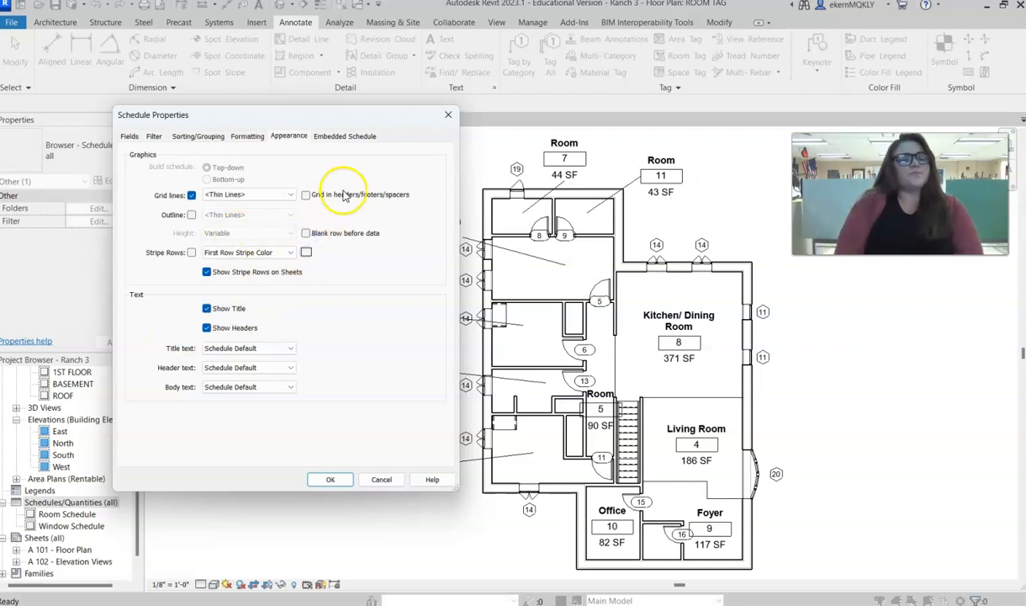
left_click(249, 136)
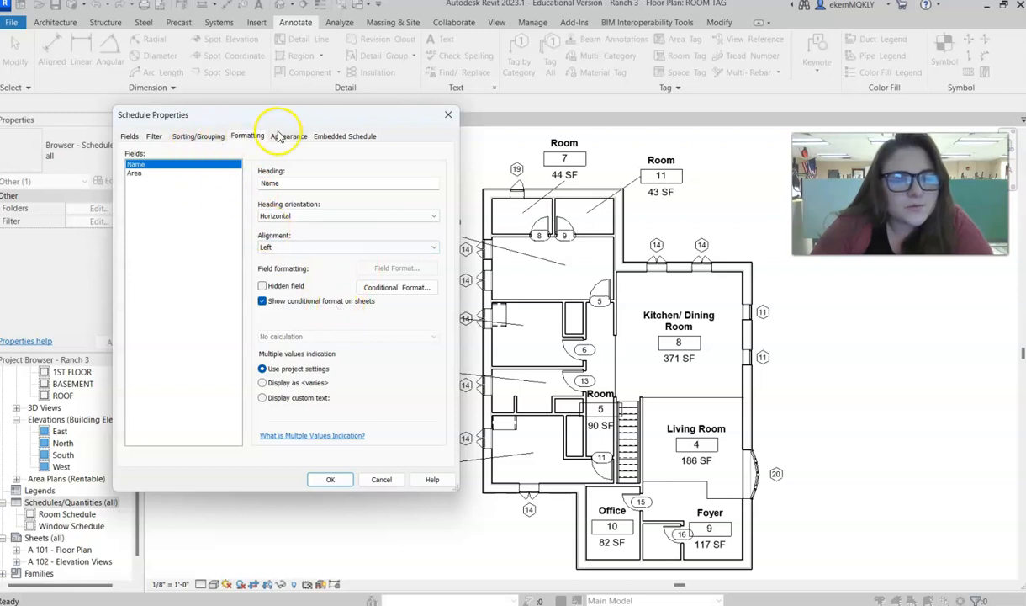
left_click(188, 137)
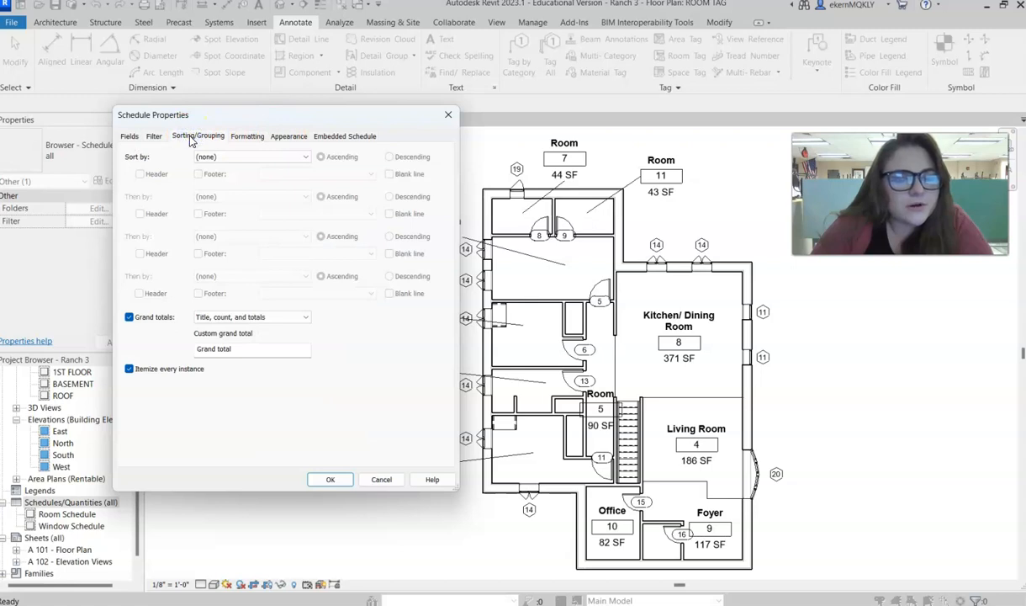
- Create the room schedule sorted by Area in descending order, and widen its Name column to fit the room names
left_click(221, 348)
left_click(149, 396)
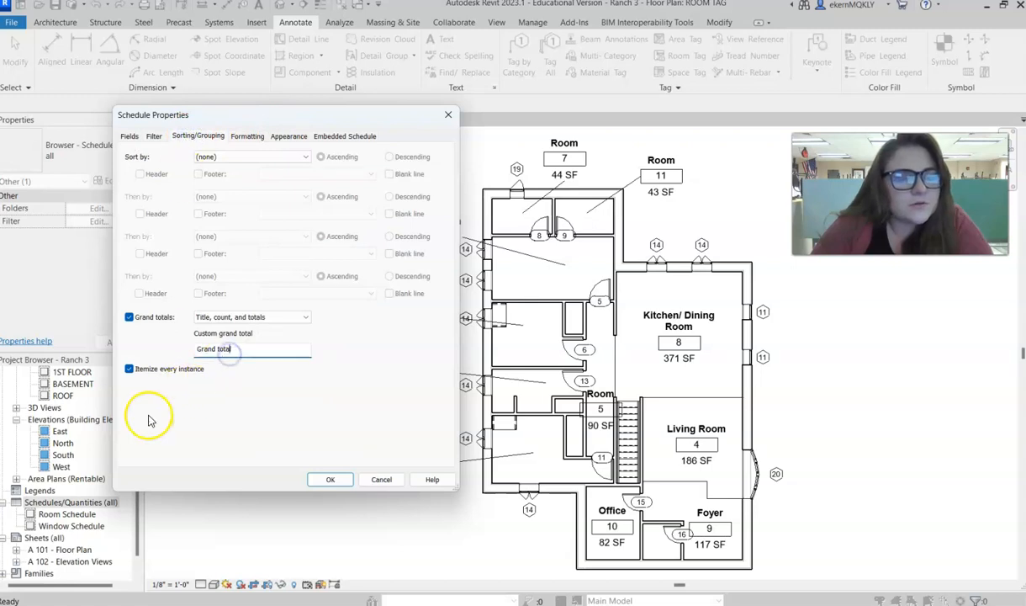
left_click(252, 137)
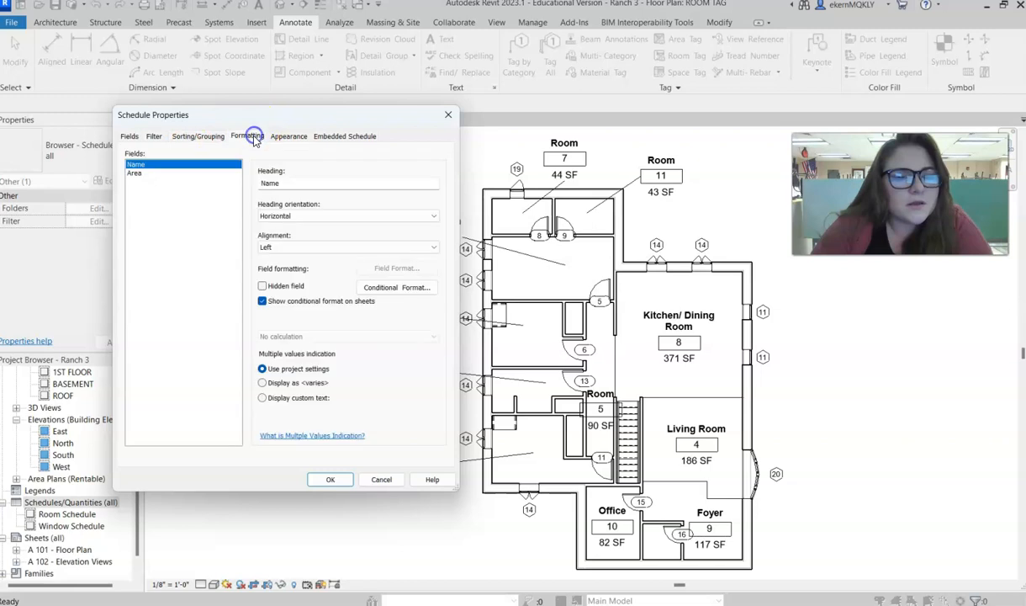
left_click(178, 136)
left_click(209, 158)
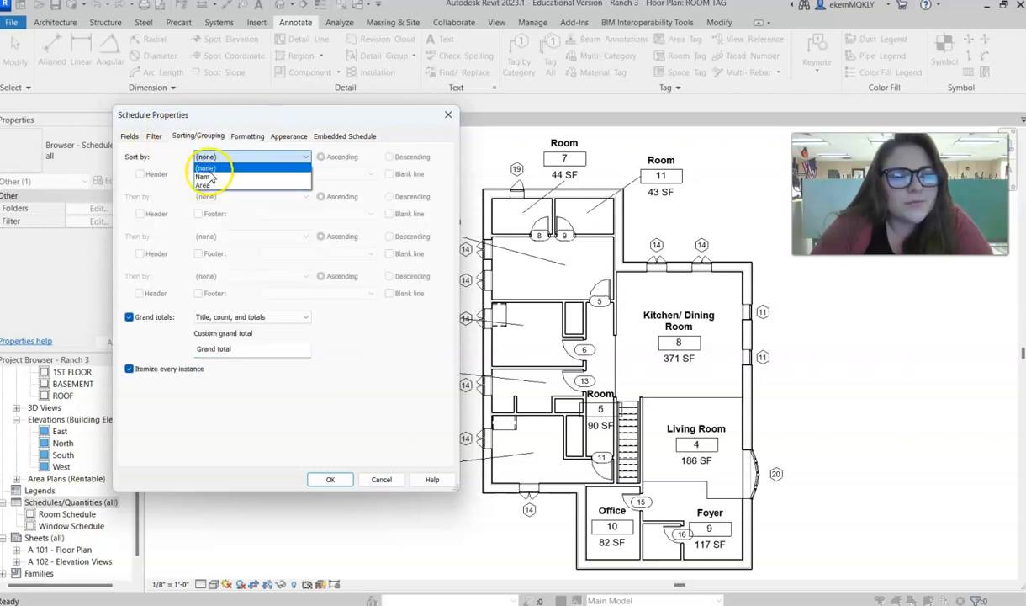
left_click(203, 186)
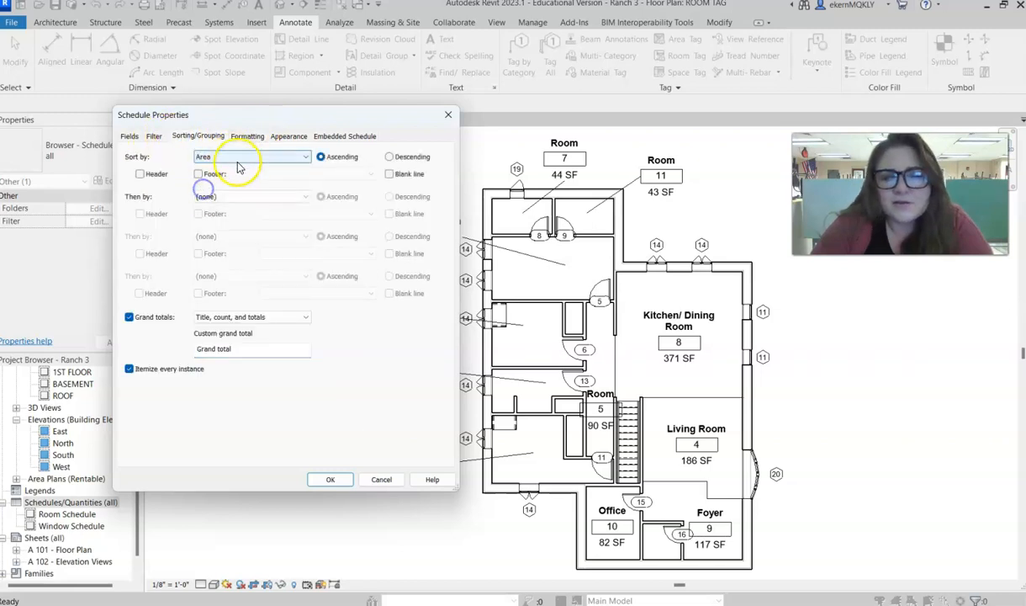
left_click(387, 158)
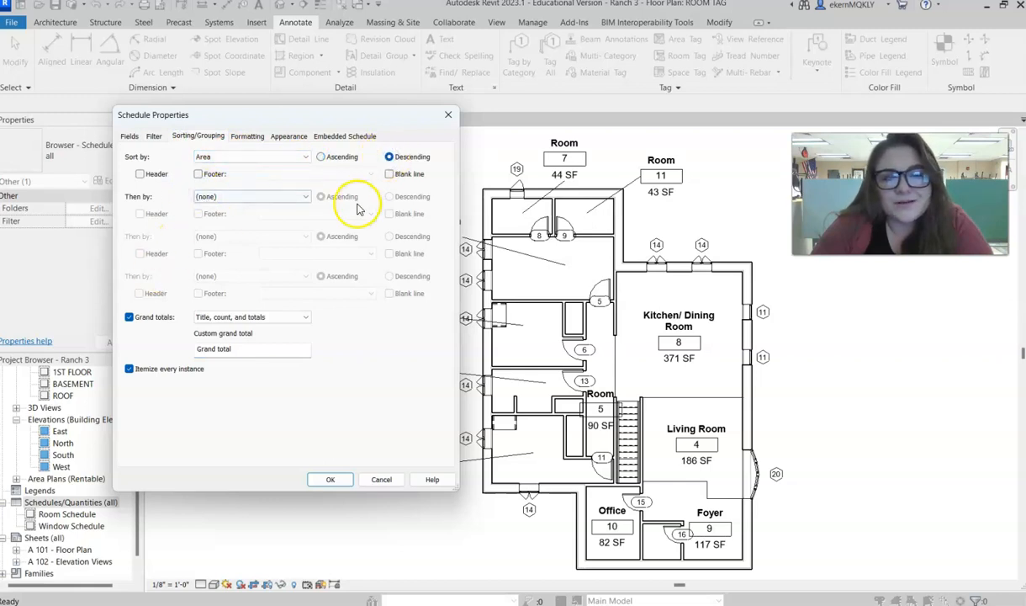
left_click(331, 478)
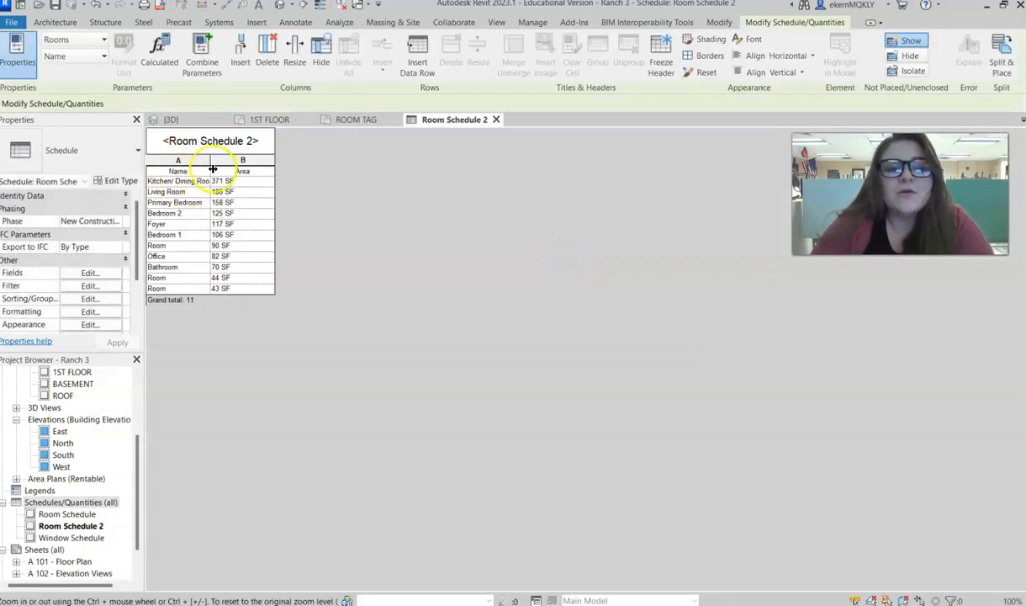
left_click_drag(211, 158, 279, 158)
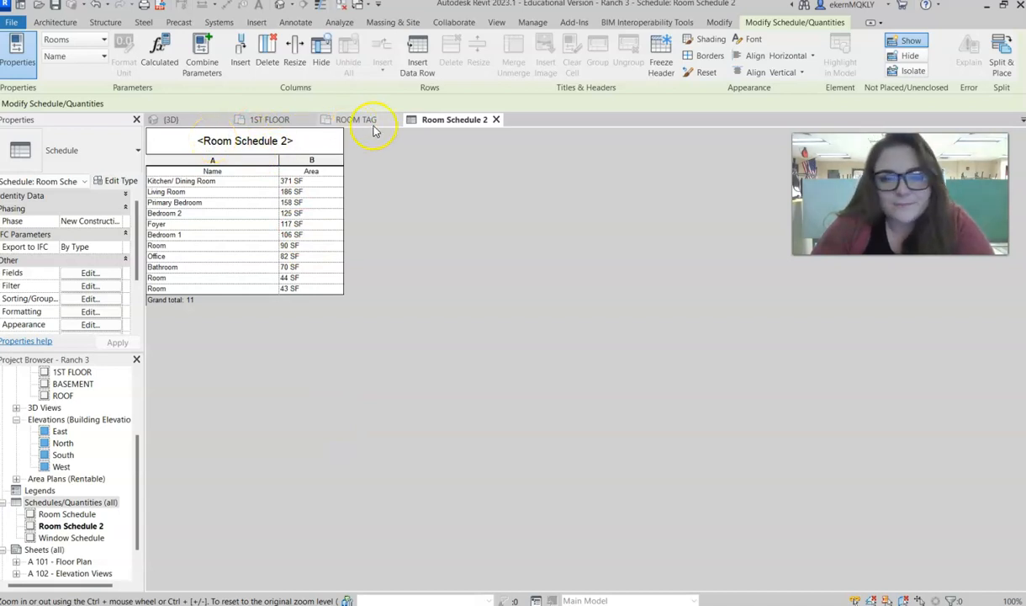
- Close Room Schedule 2 and delete it from the project
left_click(496, 119)
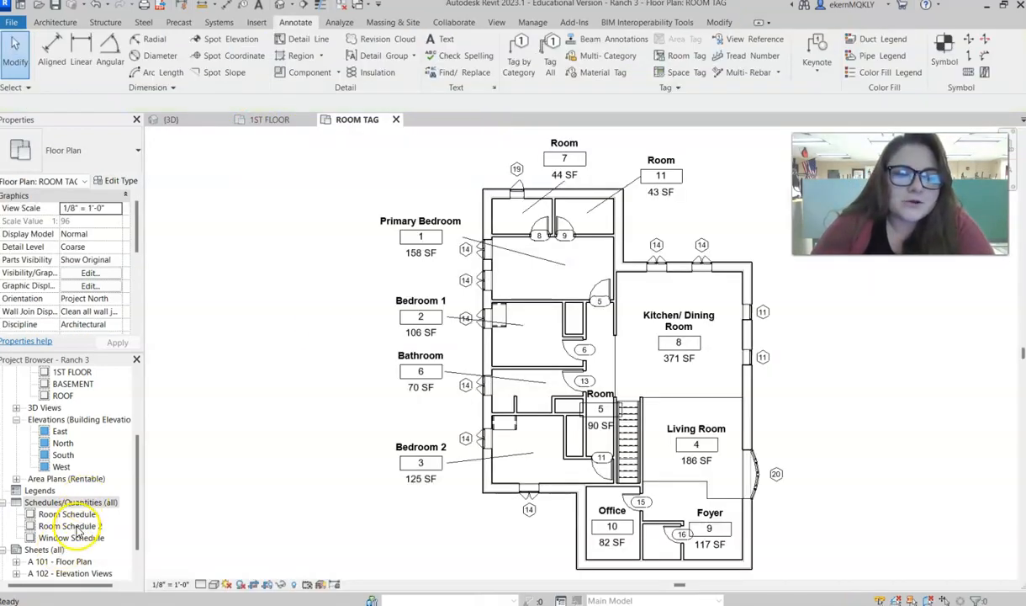
left_click(61, 526)
right_click(72, 528)
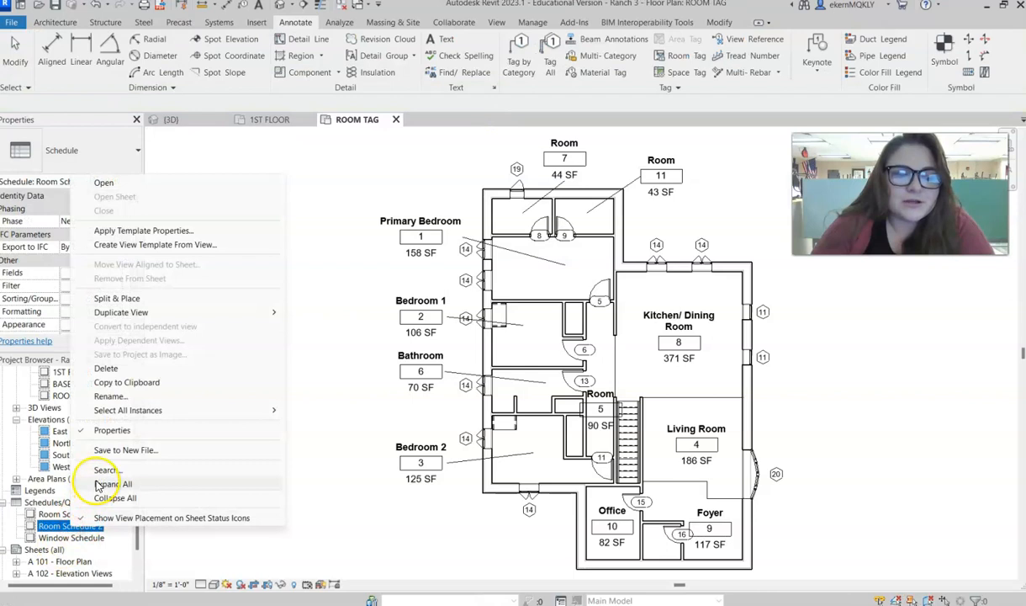
left_click(108, 371)
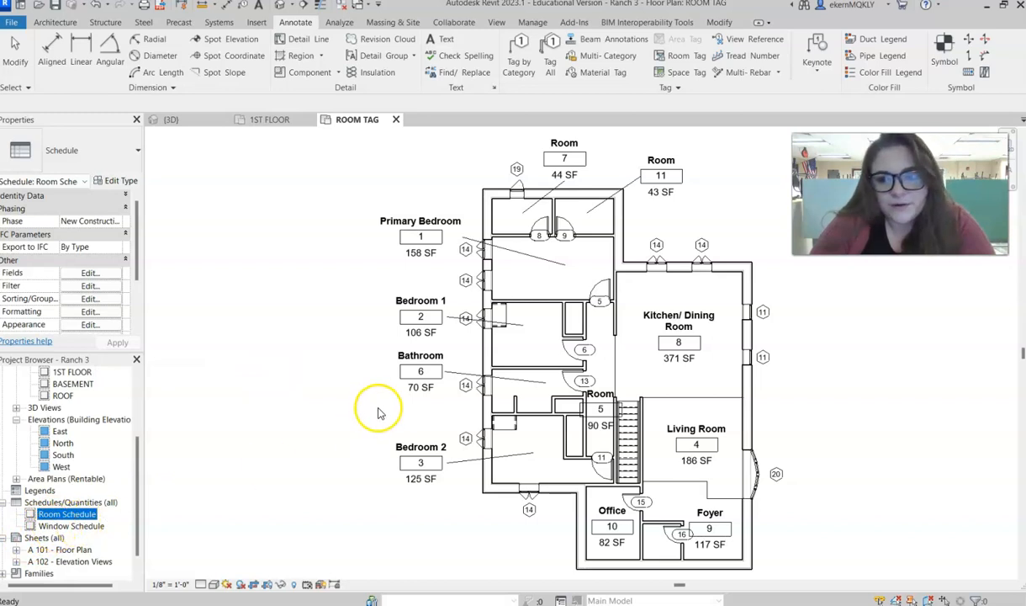
- Start a new schedule for the Windows category
right_click(84, 503)
left_click(150, 323)
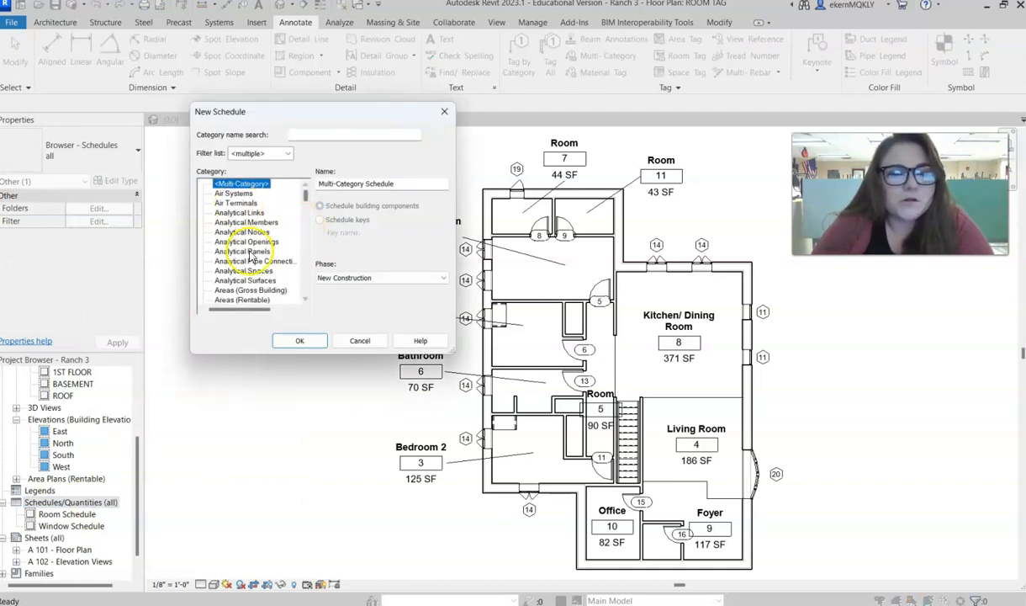
scroll(246, 270, "down", 10)
scroll(246, 269, "down", 15)
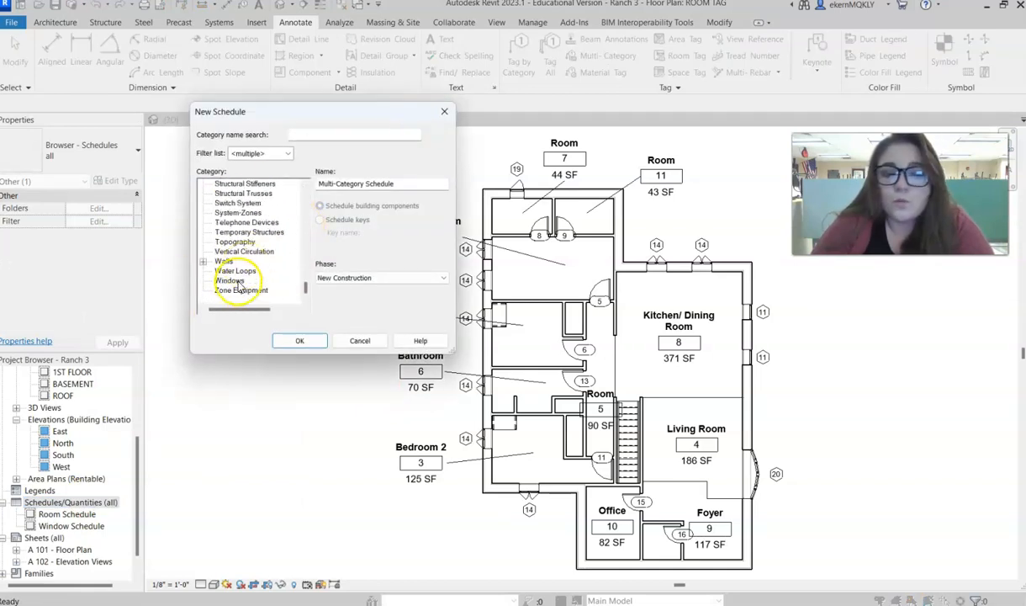
left_click(232, 280)
left_click(300, 340)
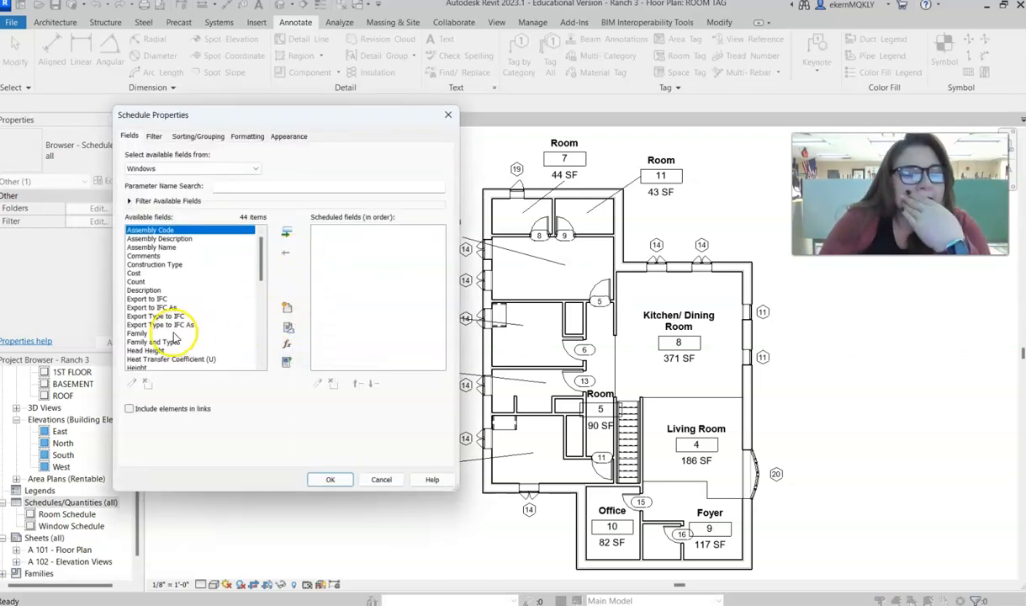
left_click(139, 333)
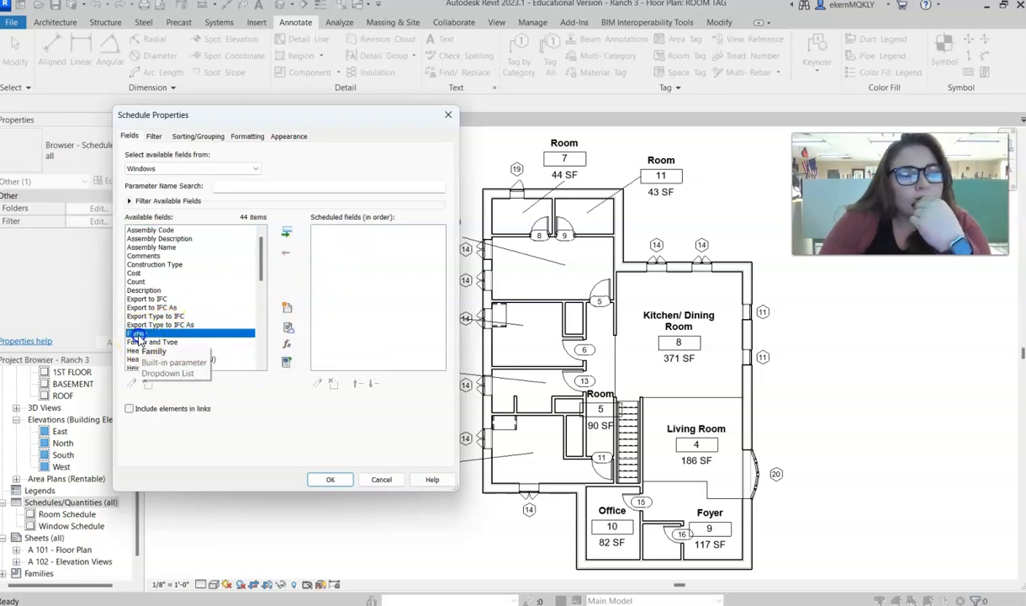
left_click(287, 232)
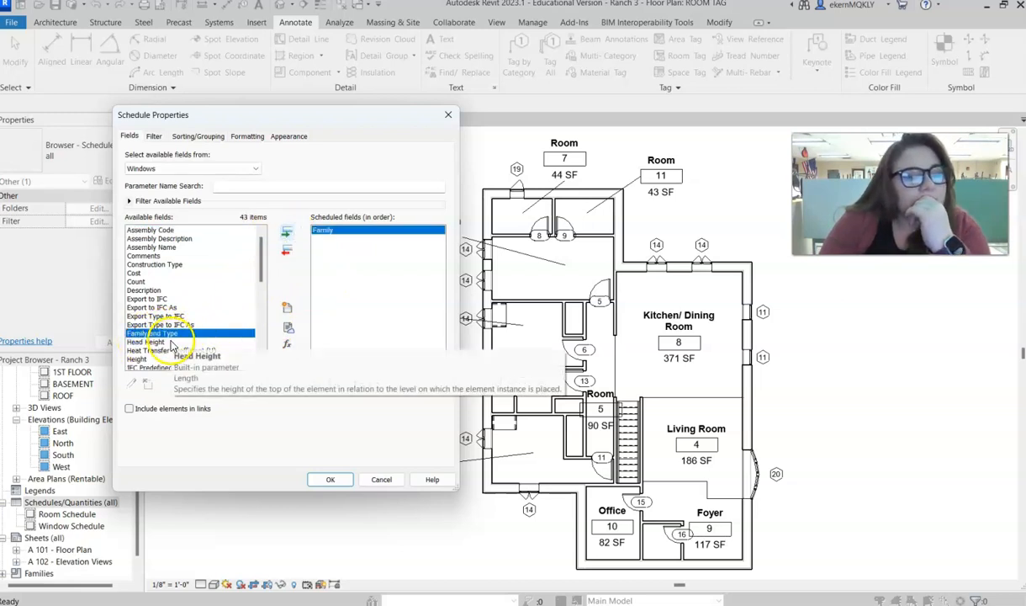
left_click(285, 251)
- Add the Count, Family, Width and Height fields, in that order, to the new window schedule
left_click(135, 281)
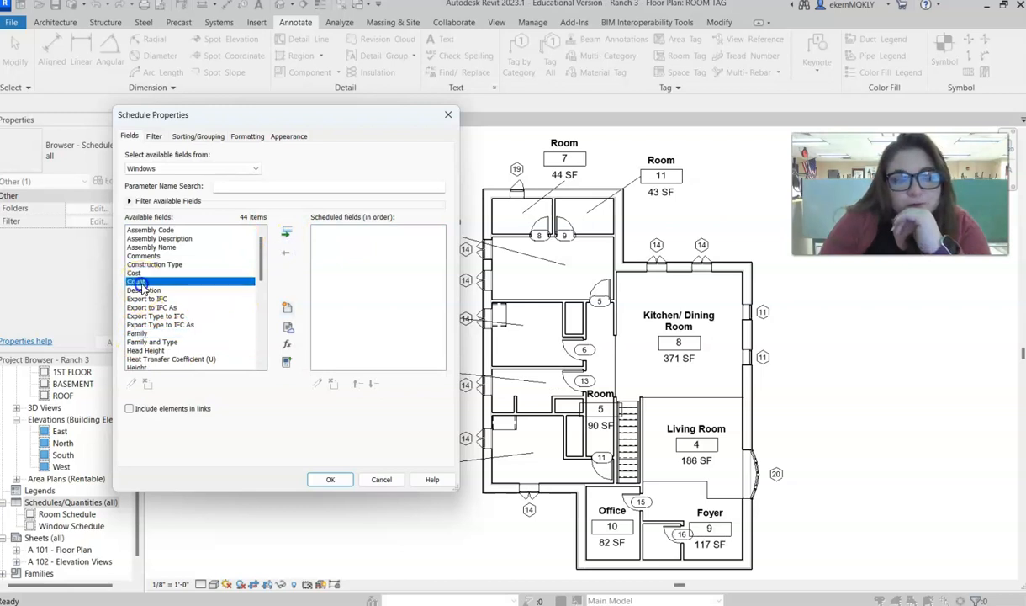
left_click(287, 233)
left_click(137, 325)
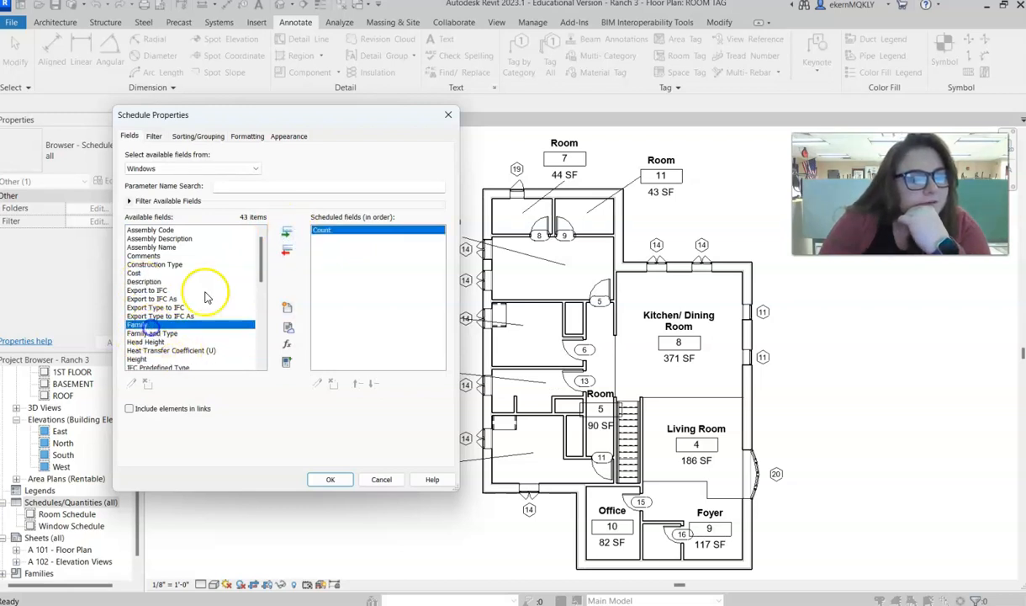
left_click(287, 234)
scroll(168, 320, "down", 8)
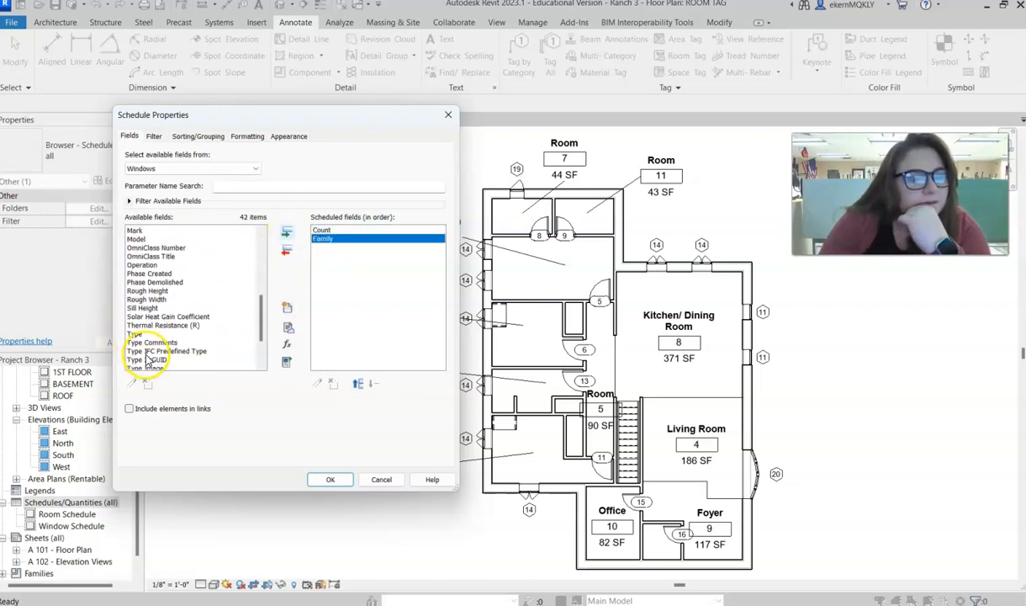
left_click(139, 359)
left_click(287, 233)
scroll(144, 283, "up", 5)
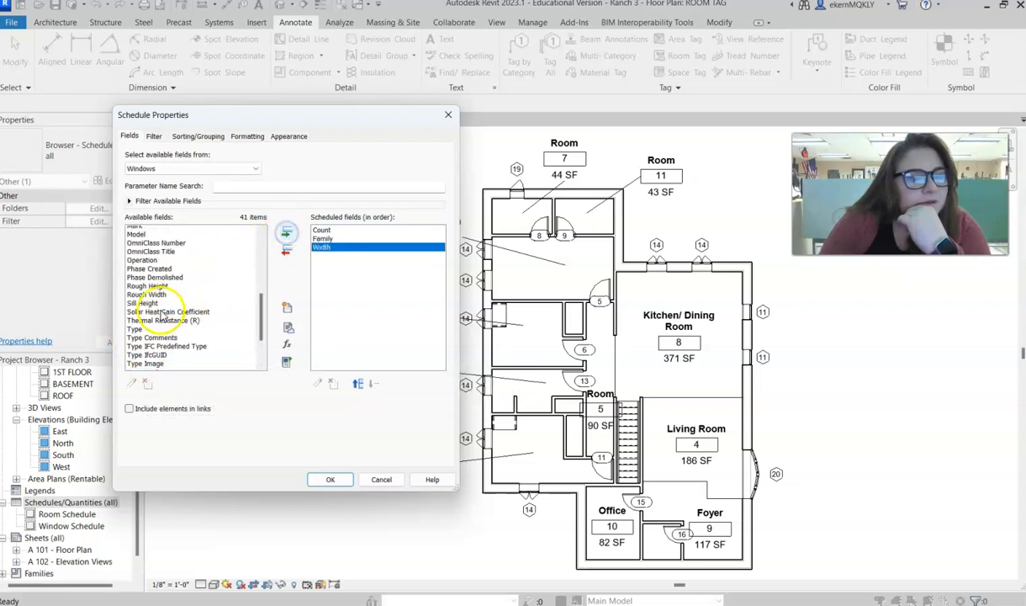
scroll(145, 283, "up", 2)
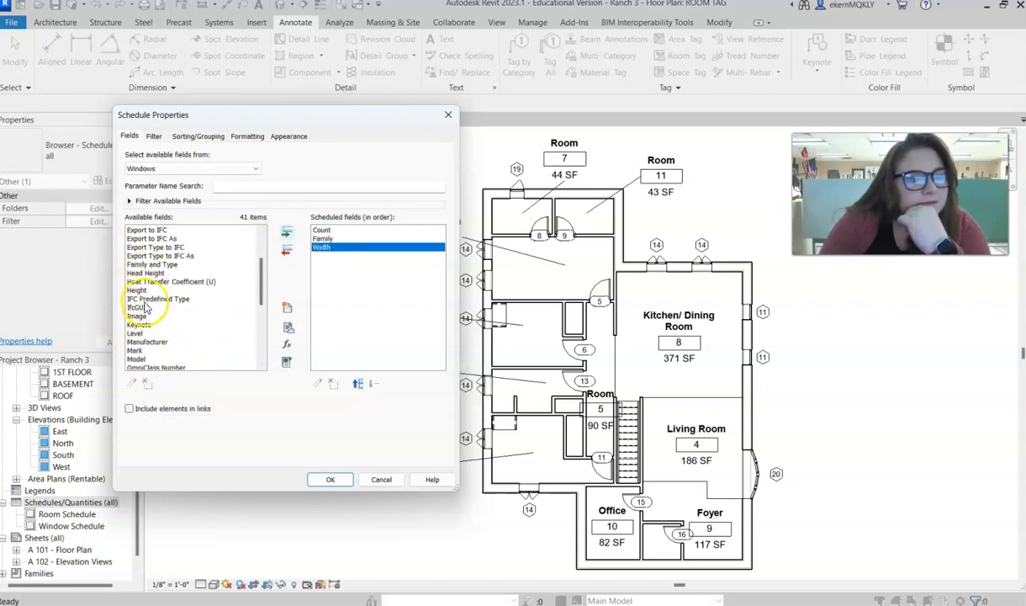
left_click(139, 290)
left_click(288, 236)
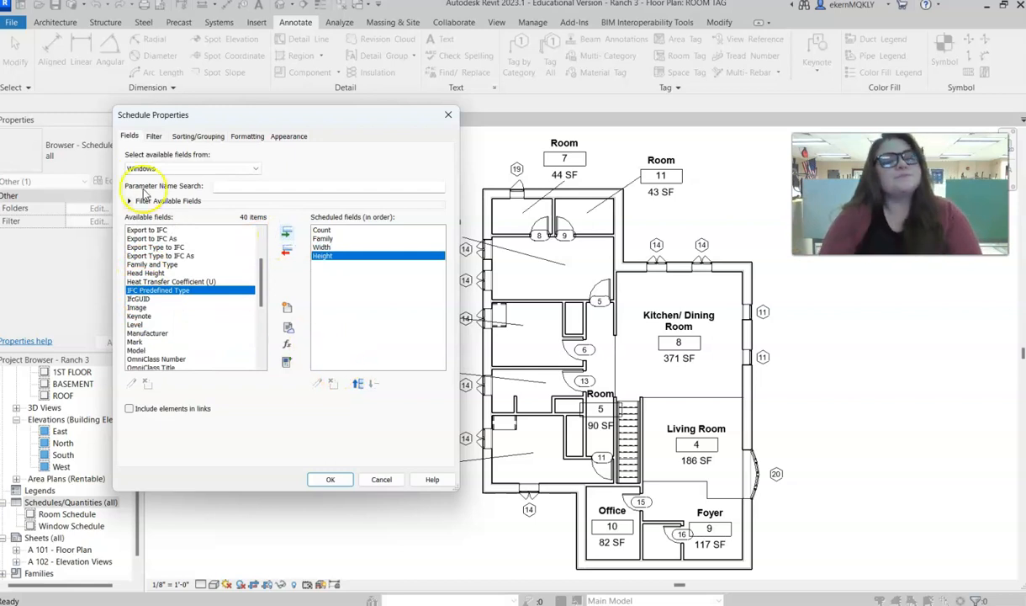
- Turn on grand totals with title, count, and totals for the window schedule, and stop itemizing every instance
left_click(153, 137)
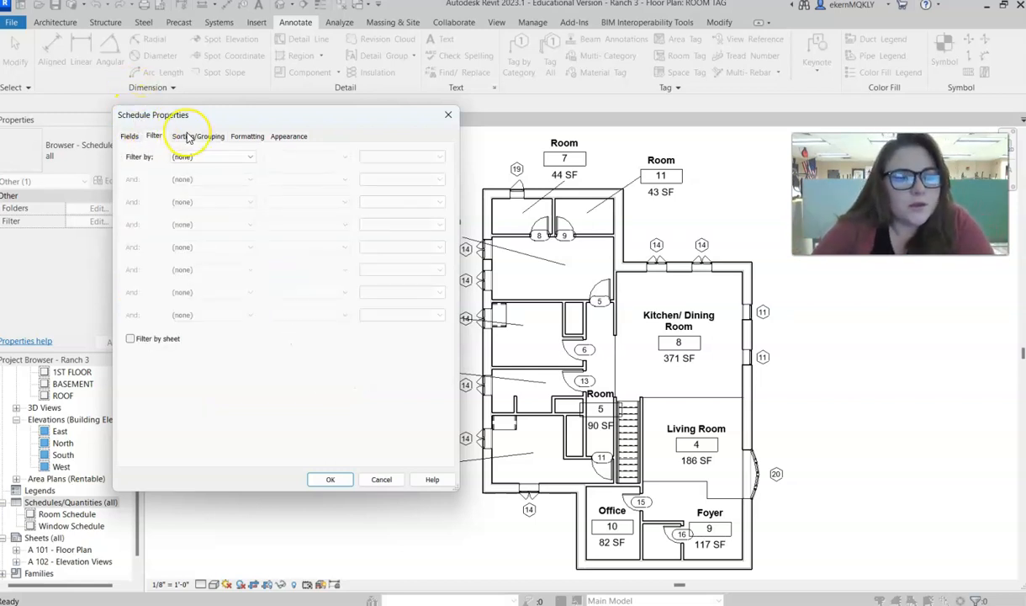
left_click(188, 138)
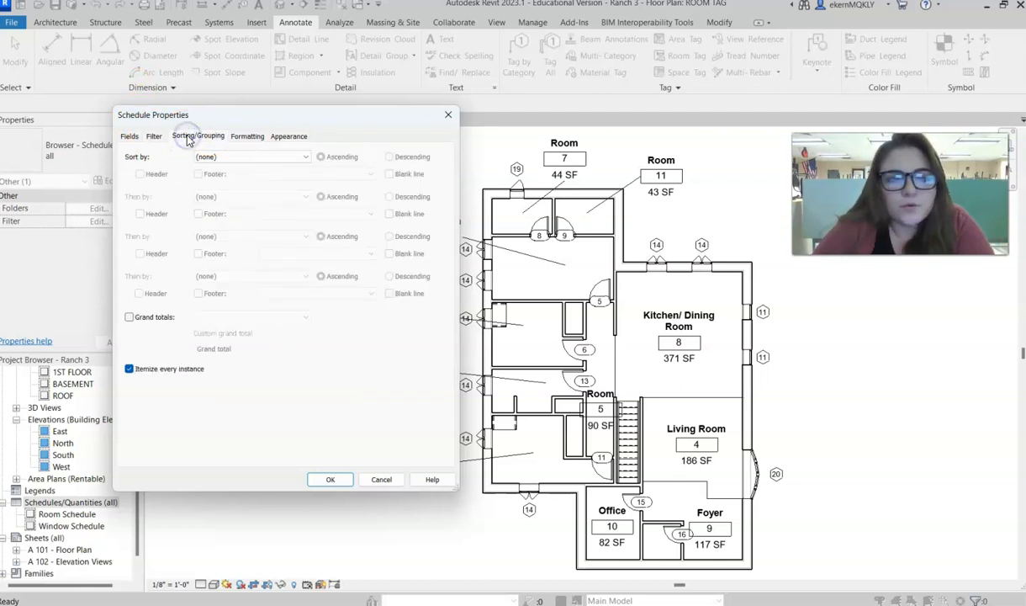
left_click(128, 319)
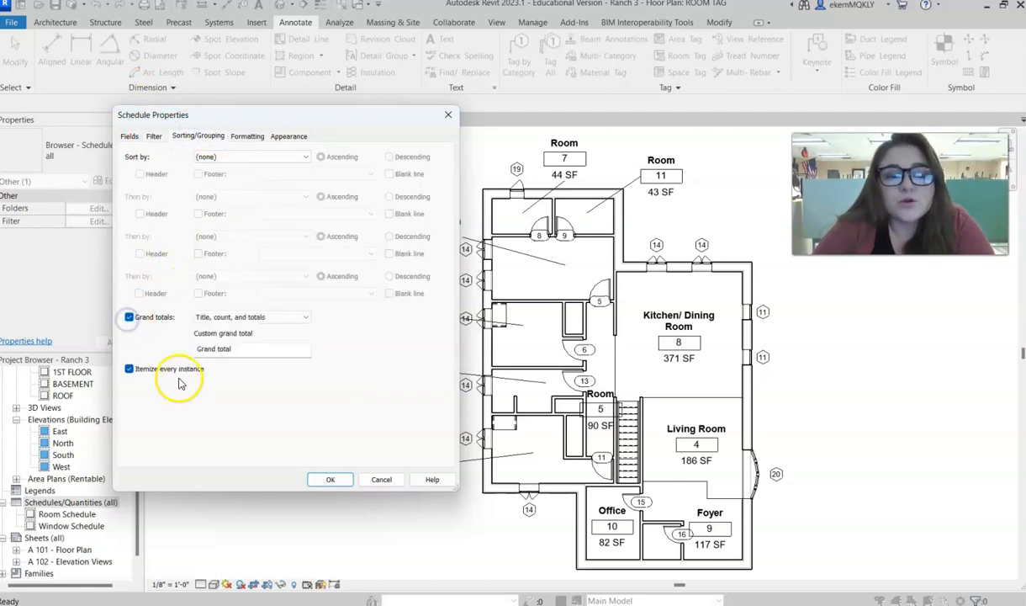
left_click(130, 371)
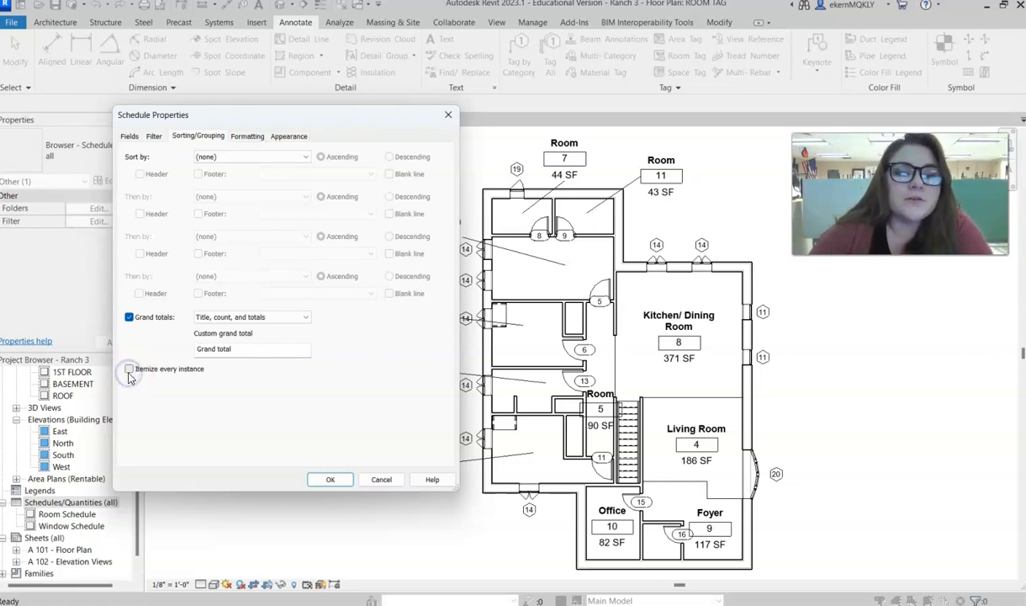
- Remove the blank row before data from the window schedule's appearance and create the schedule
left_click(243, 139)
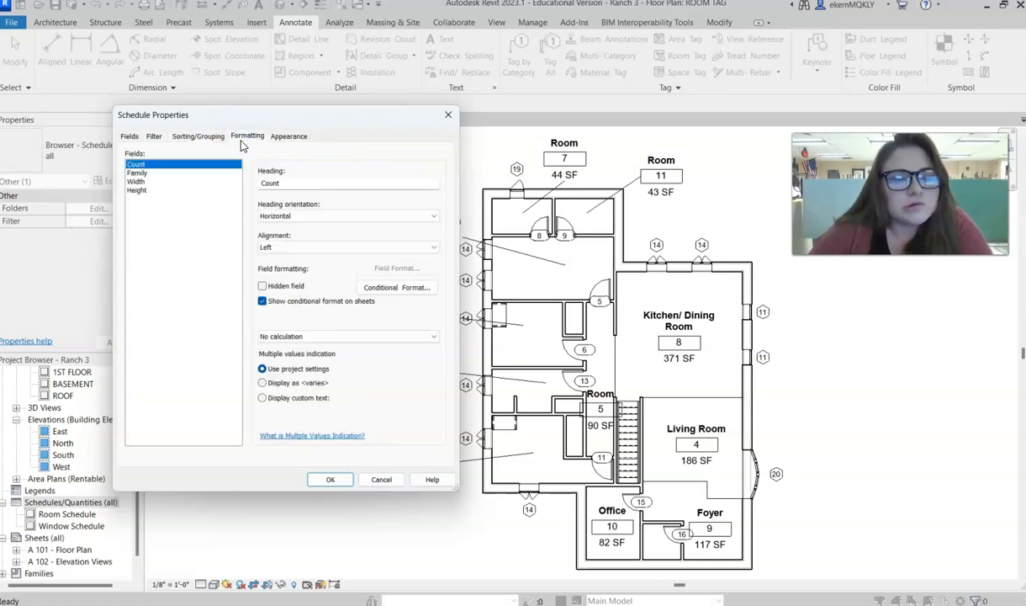
left_click(295, 138)
left_click(307, 234)
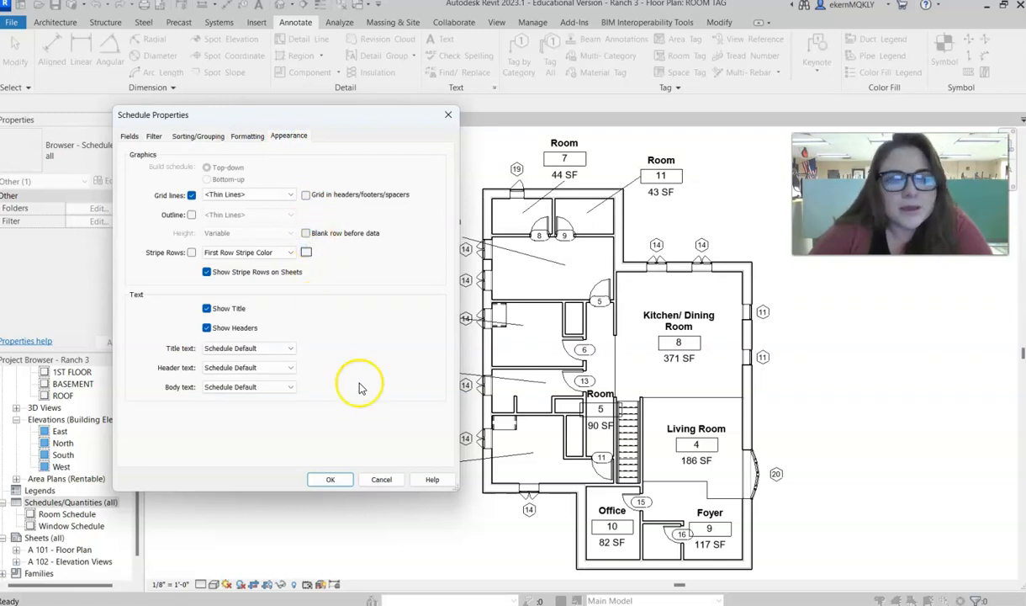
left_click(330, 479)
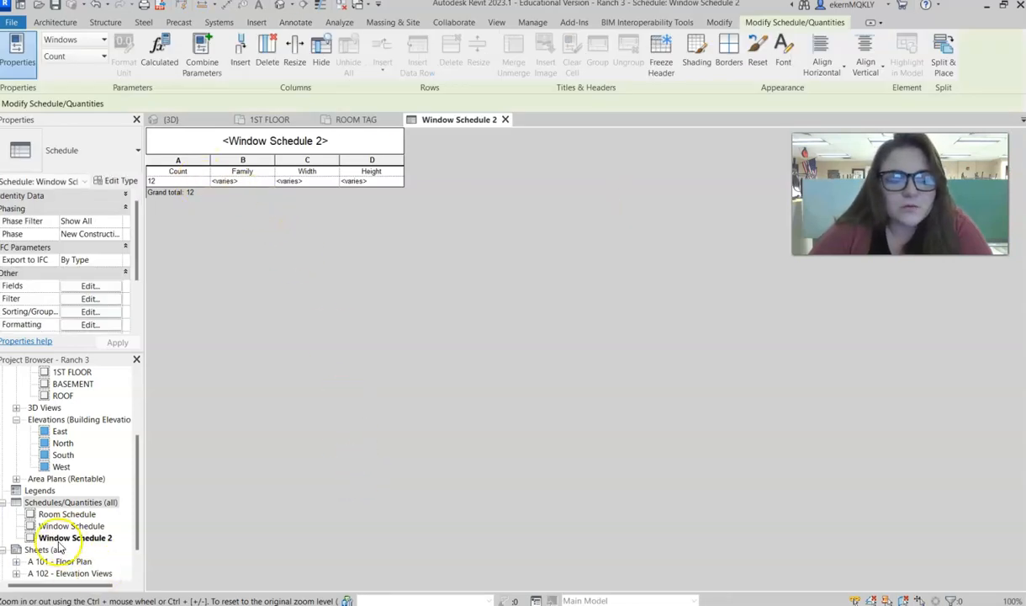
- Sort the window schedule by Family in descending order and widen its Family column to fit the full names
left_click(92, 285)
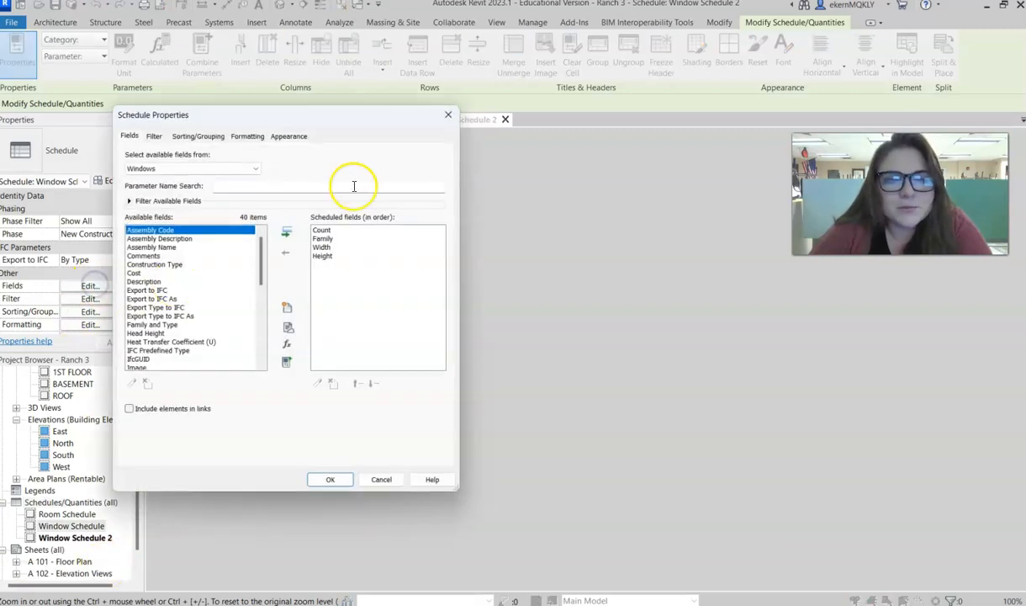
left_click(200, 136)
left_click(240, 157)
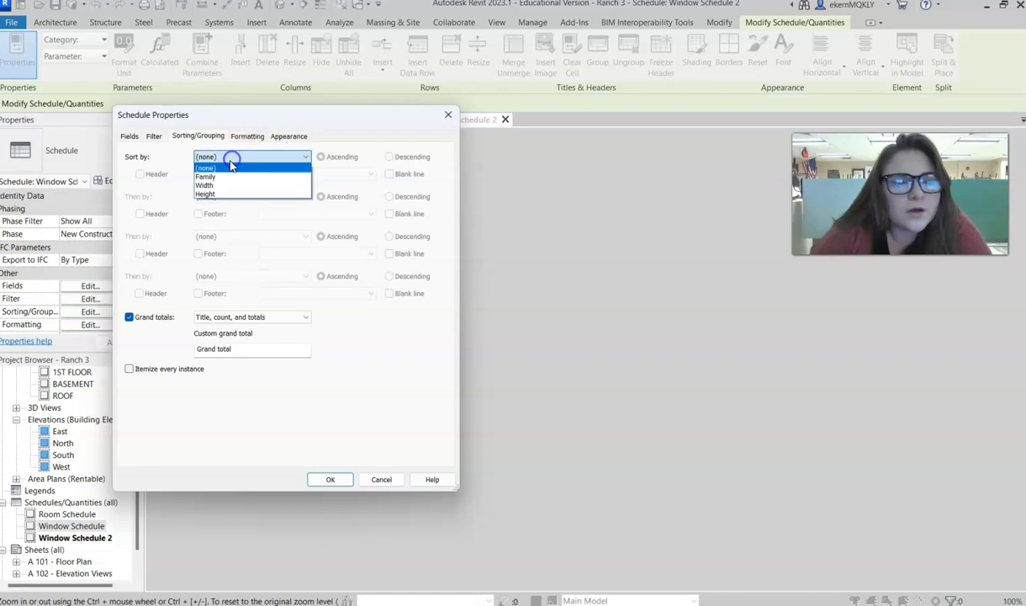
left_click(212, 174)
left_click(389, 157)
left_click(330, 478)
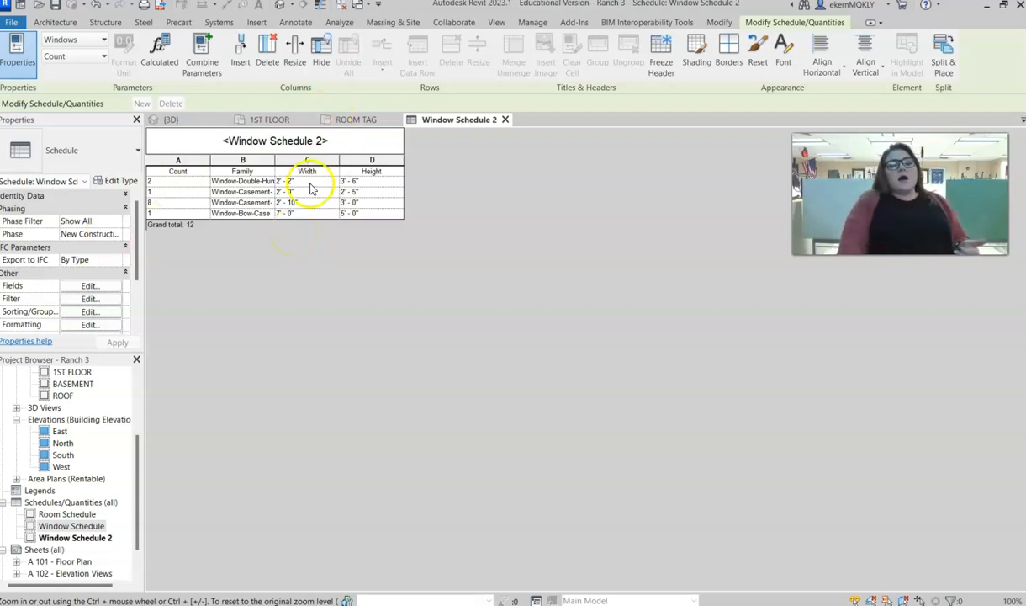
left_click_drag(274, 156, 347, 153)
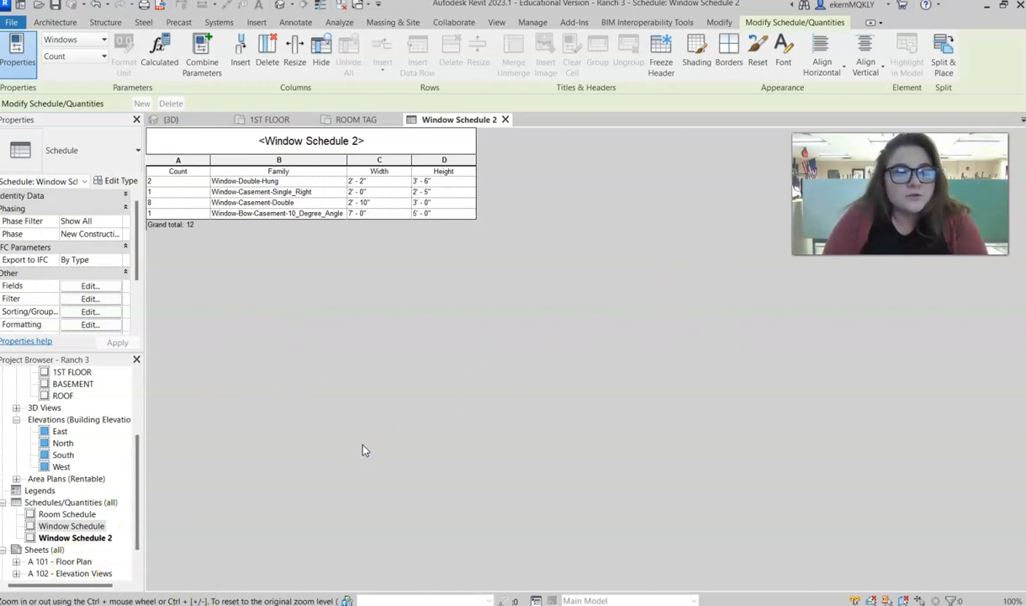
- Delete Window Schedule 2 from the project and open the original Window Schedule
right_click(75, 537)
left_click(111, 379)
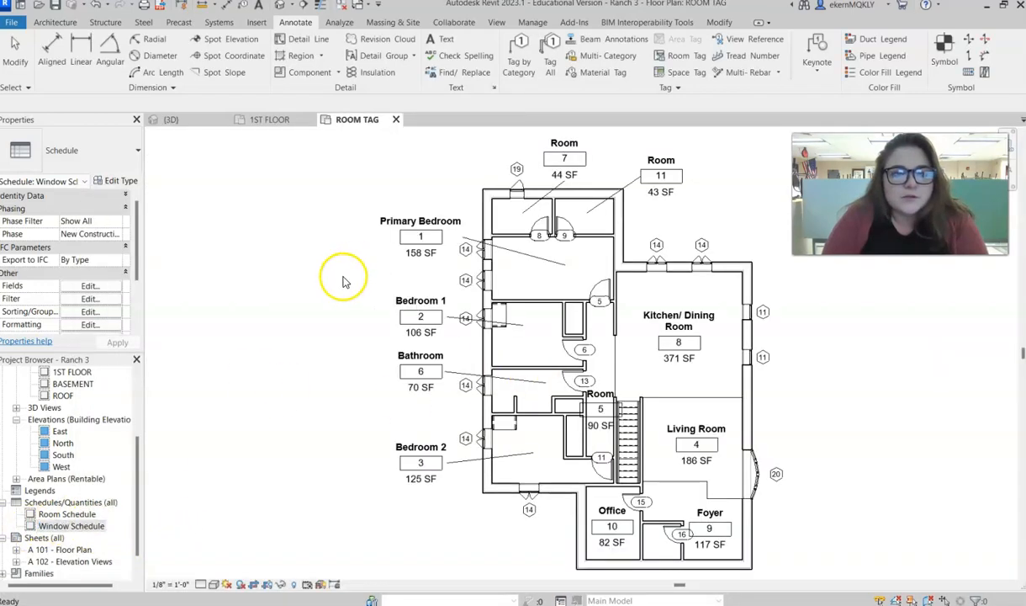
left_click(443, 271)
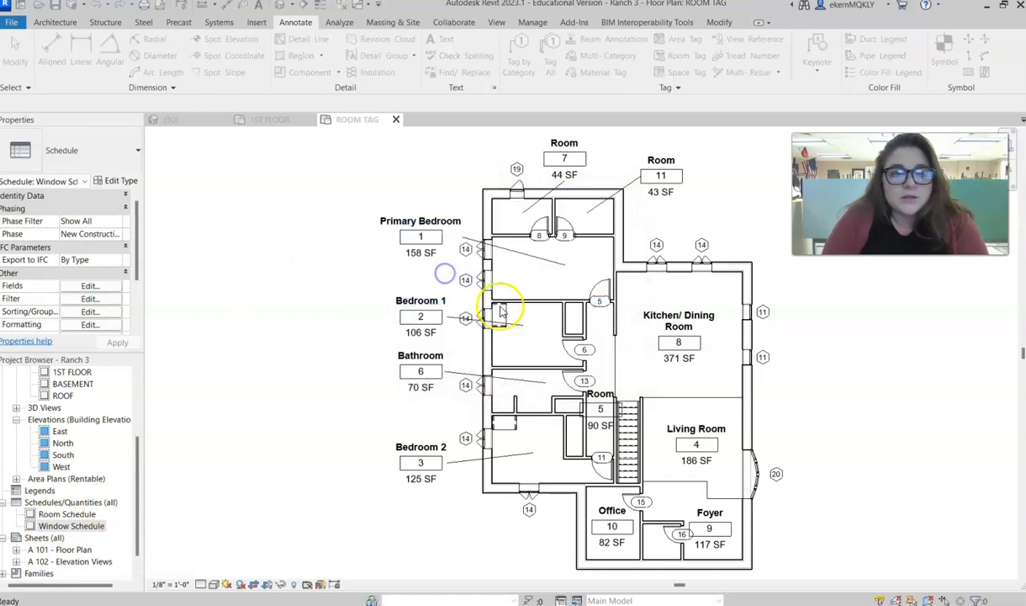
double_click(60, 526)
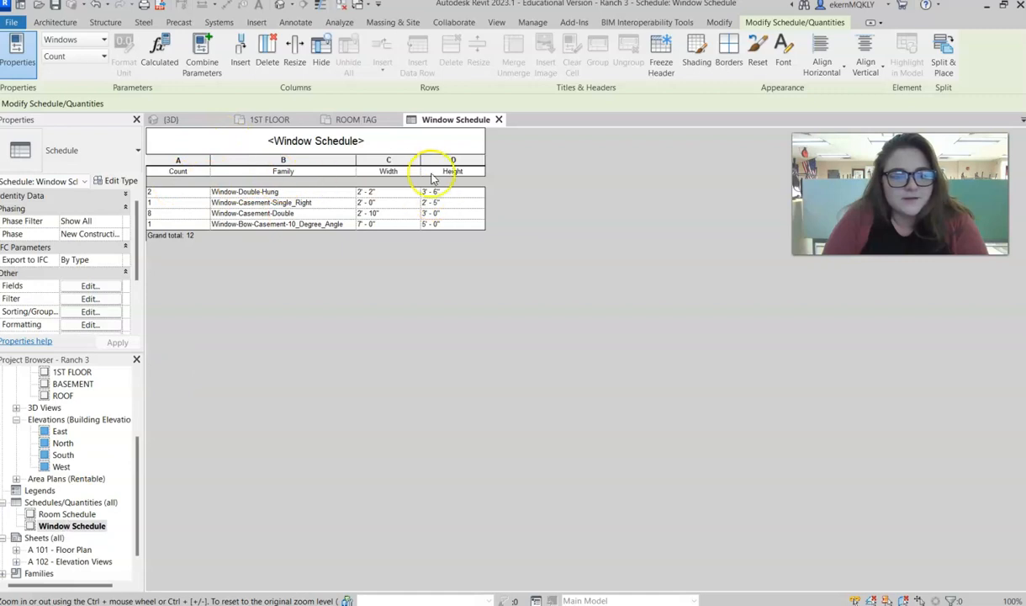
- Start a new schedule for the Doors category
right_click(72, 503)
left_click(116, 324)
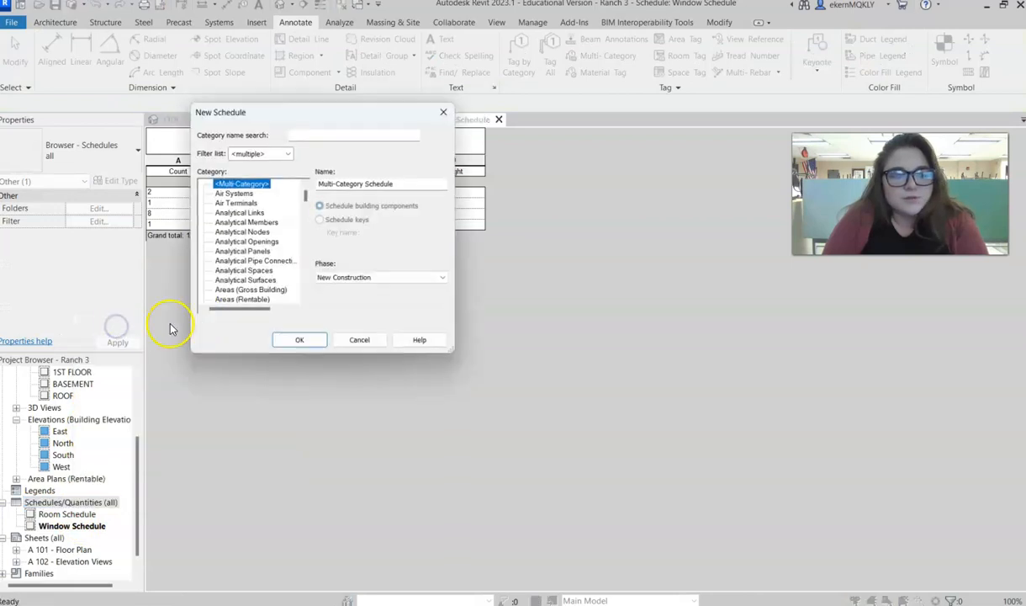
scroll(231, 261, "down", 10)
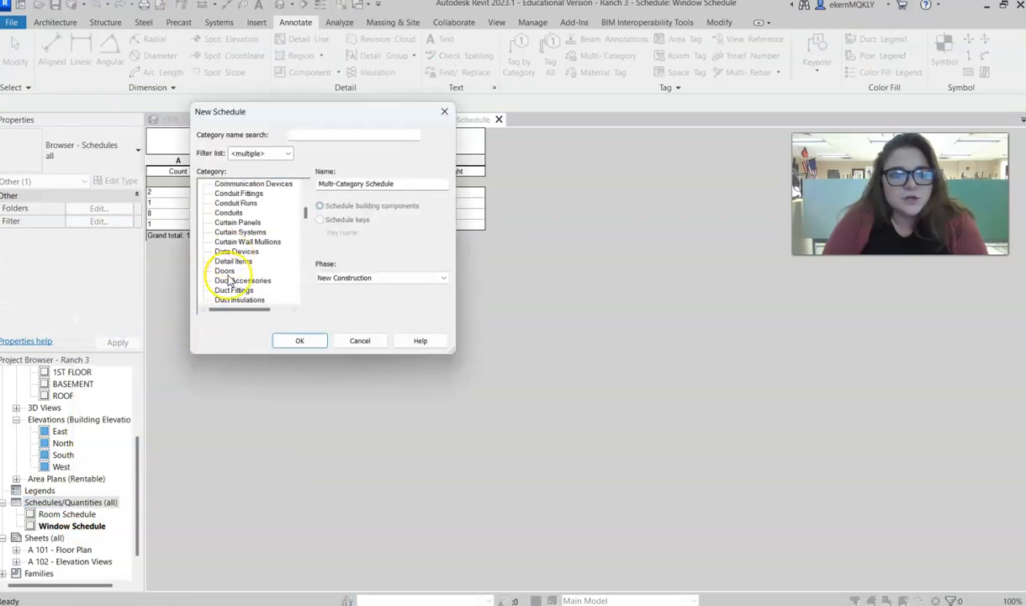
left_click(225, 270)
left_click(297, 340)
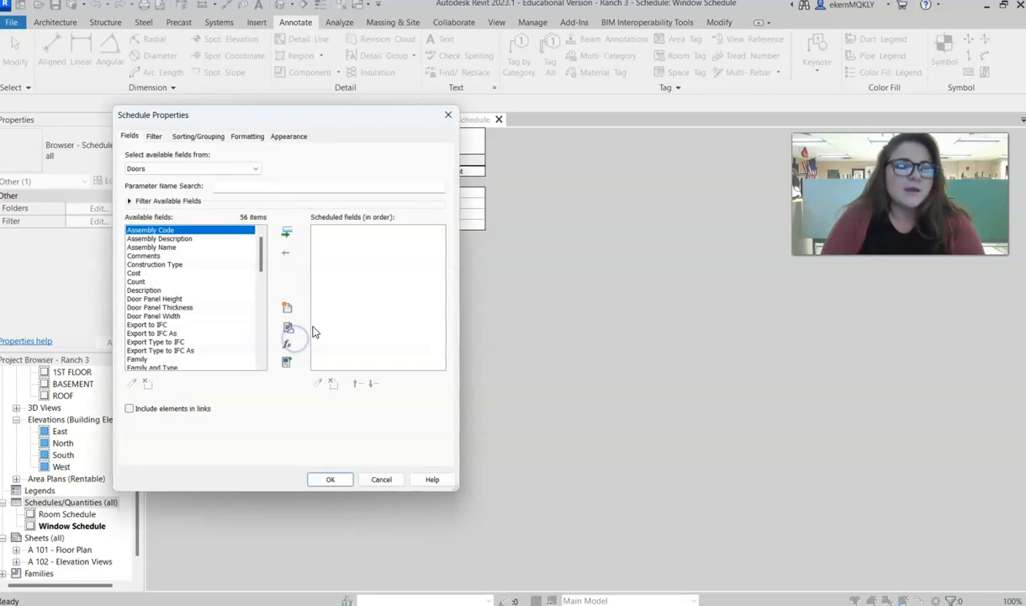
- Add the Count and Family fields to the door schedule
left_click(135, 281)
left_click(286, 233)
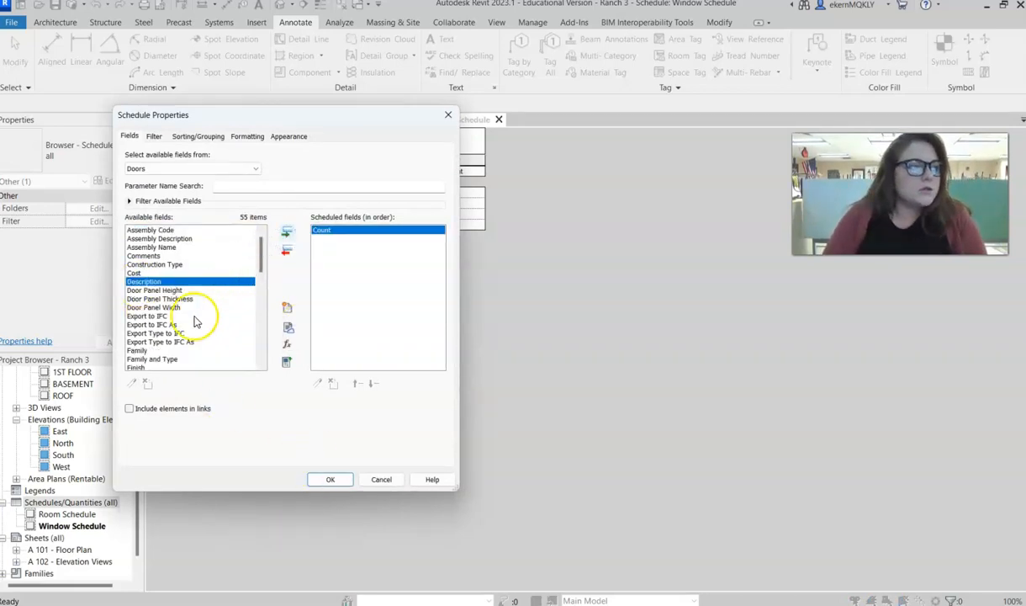
scroll(152, 337, "down", 2)
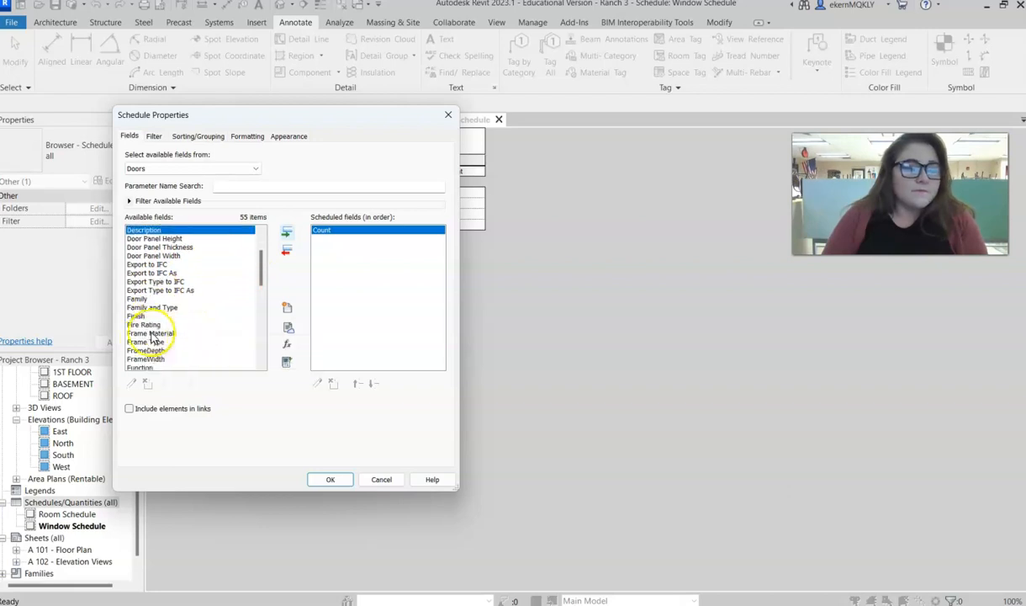
left_click(138, 299)
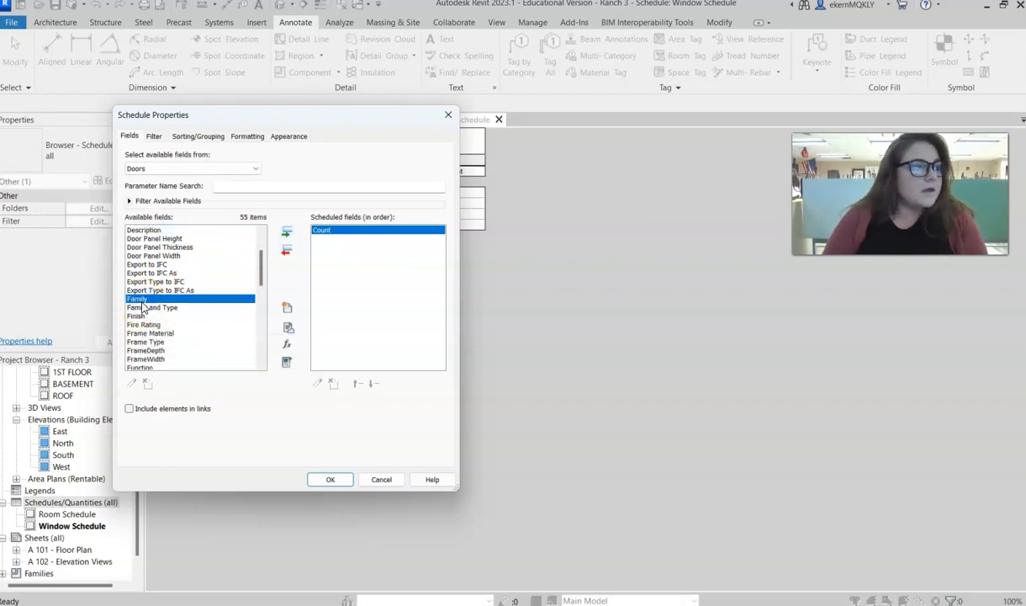
left_click(286, 232)
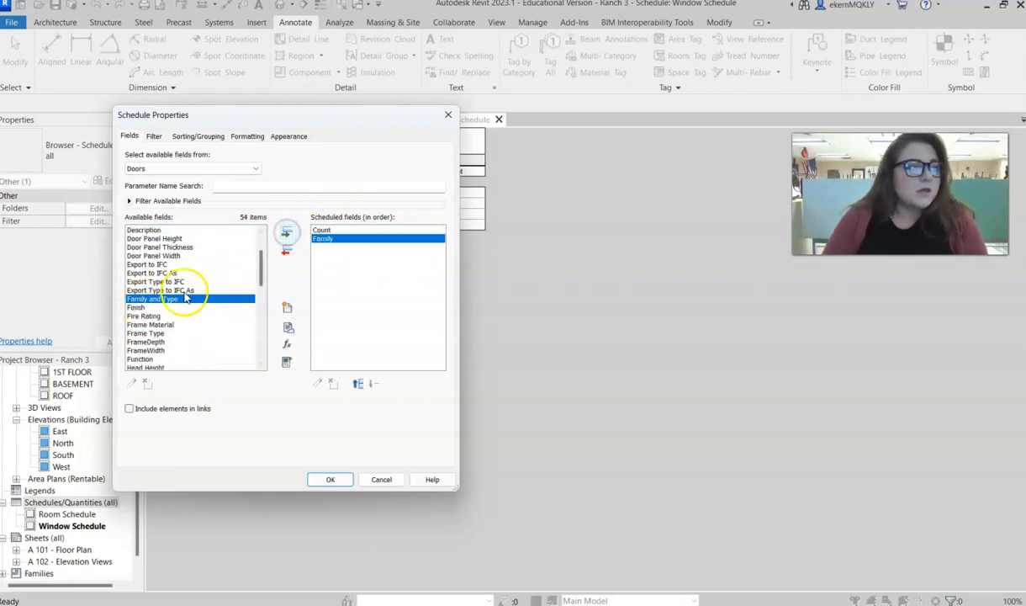
- Add the Width and Height fields to the door schedule after Family
scroll(168, 320, "down", 4)
scroll(146, 343, "down", 7)
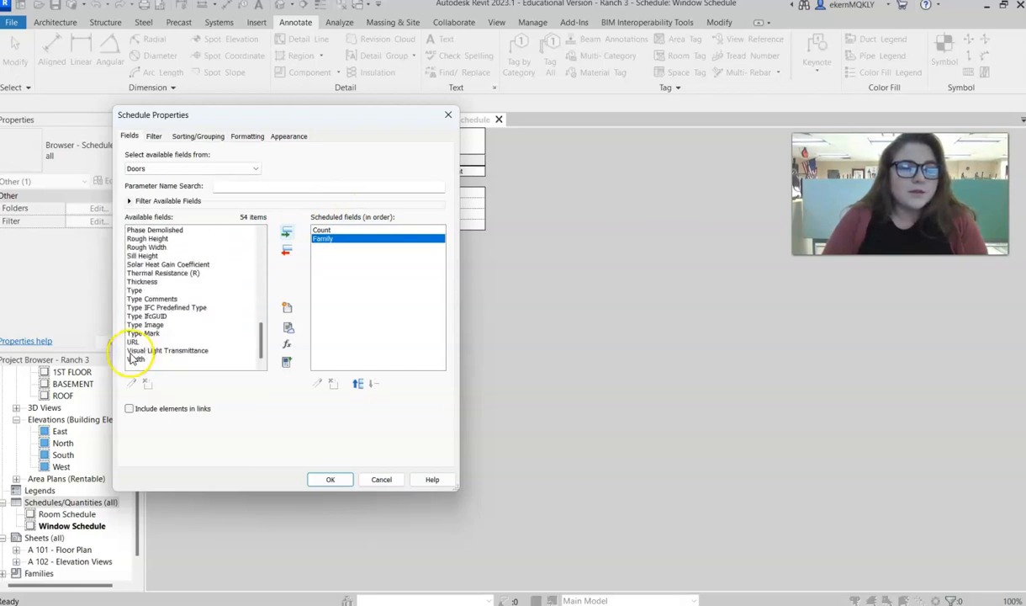
left_click(136, 360)
left_click(287, 232)
scroll(160, 303, "up", 5)
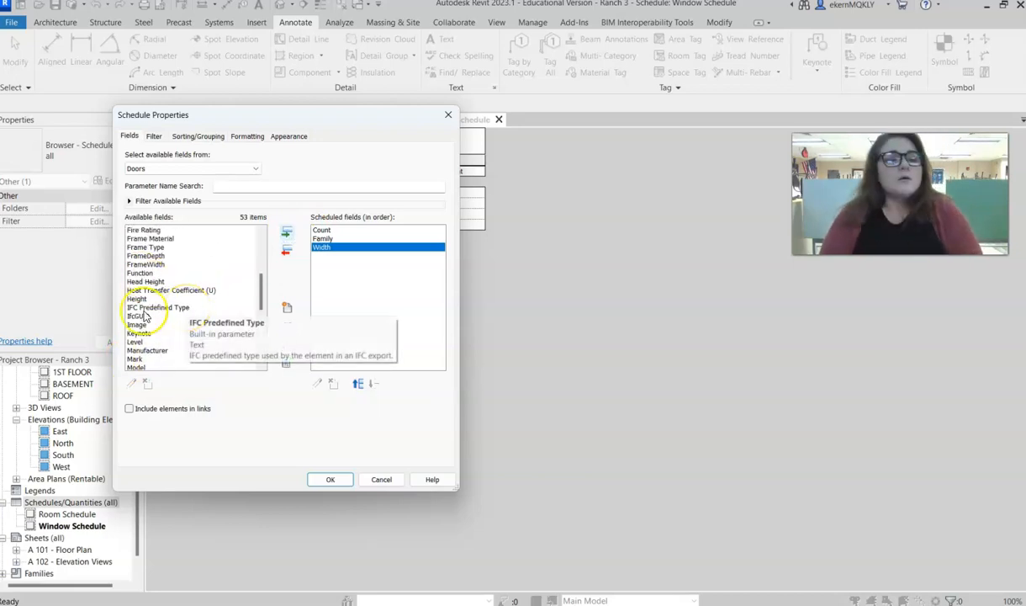
left_click(138, 300)
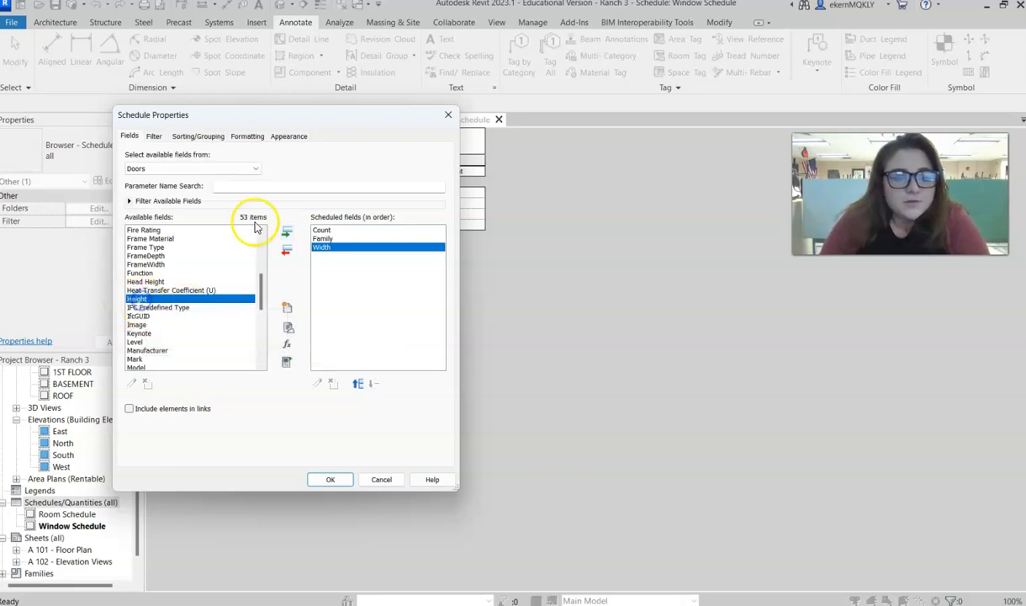
left_click(287, 231)
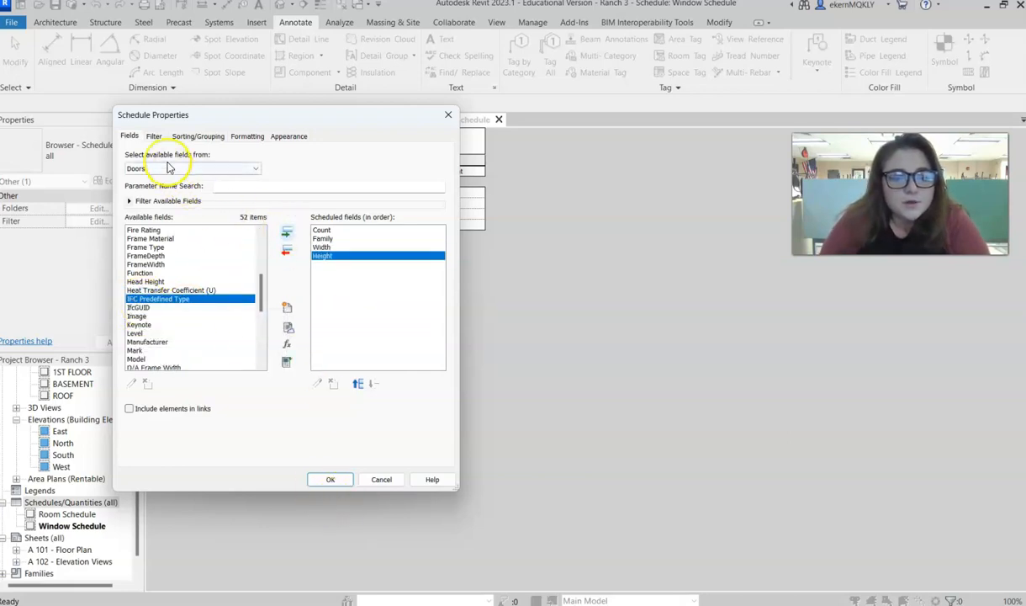
- Sort the door schedule by Family in descending order
left_click(154, 136)
left_click(198, 136)
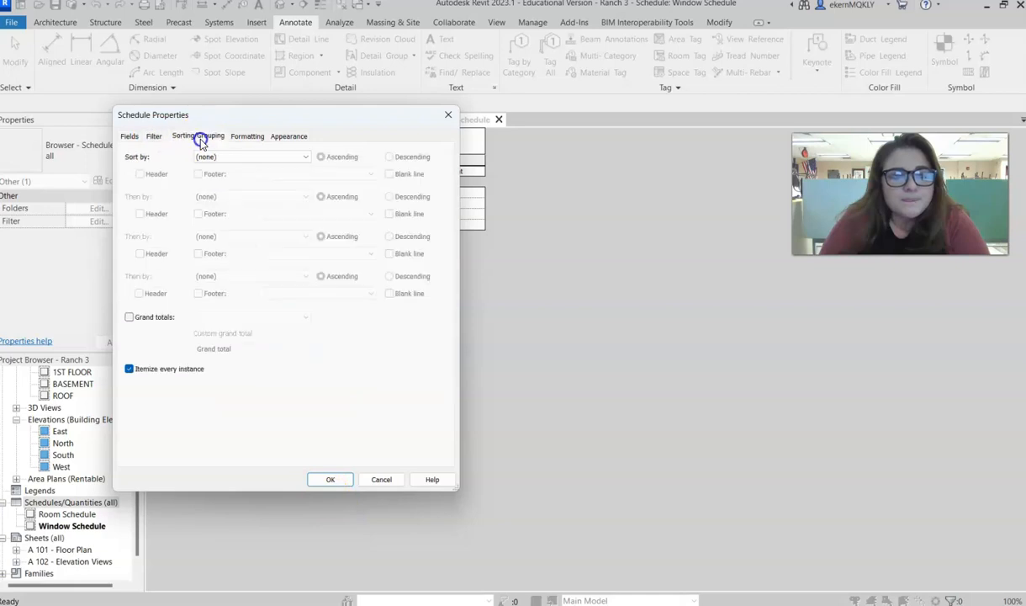
left_click(203, 156)
left_click(204, 175)
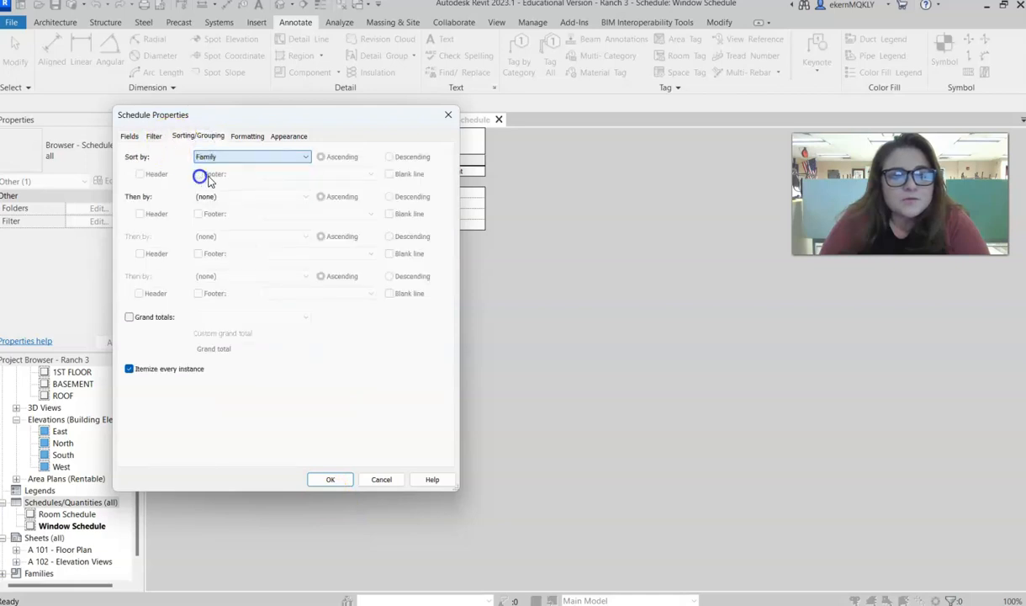
left_click(388, 157)
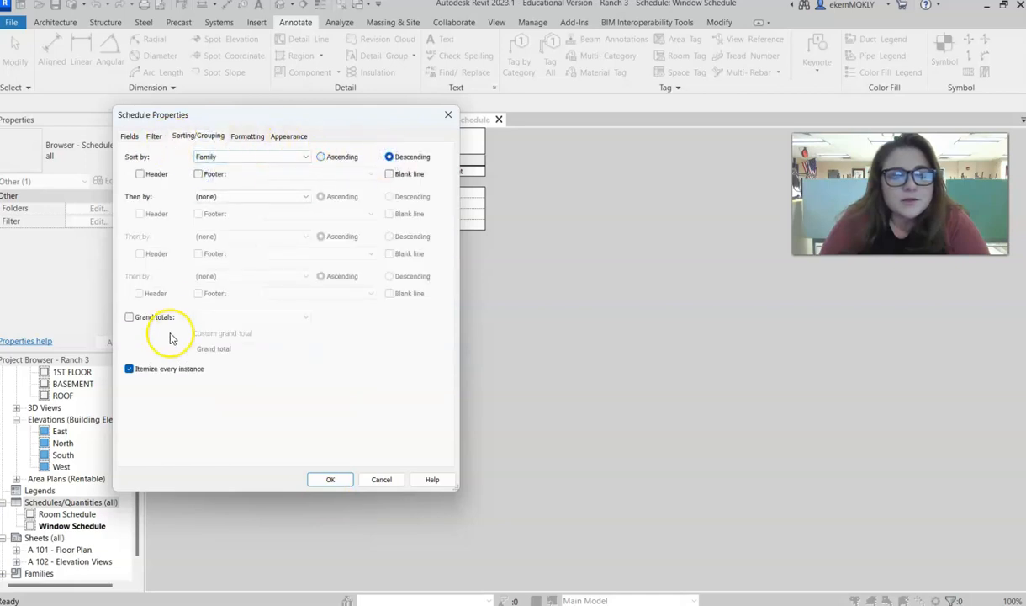
- Turn on grand totals for the door schedule and stop itemizing every instance
left_click(155, 136)
left_click(204, 136)
left_click(128, 316)
left_click(129, 369)
- Remove the blank row before data from the door schedule's appearance and create the schedule
left_click(289, 135)
left_click(306, 233)
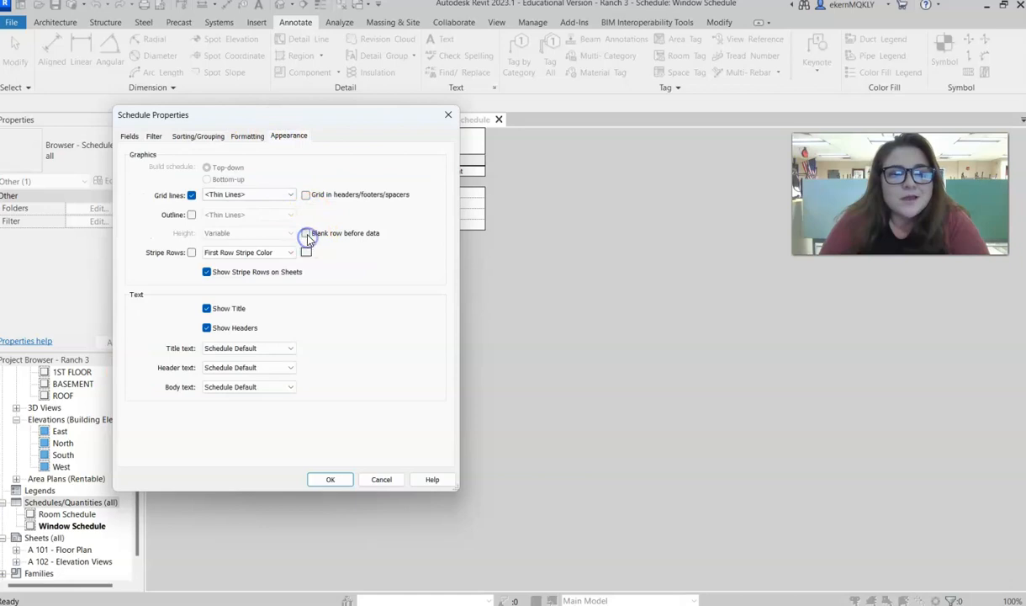
left_click(313, 479)
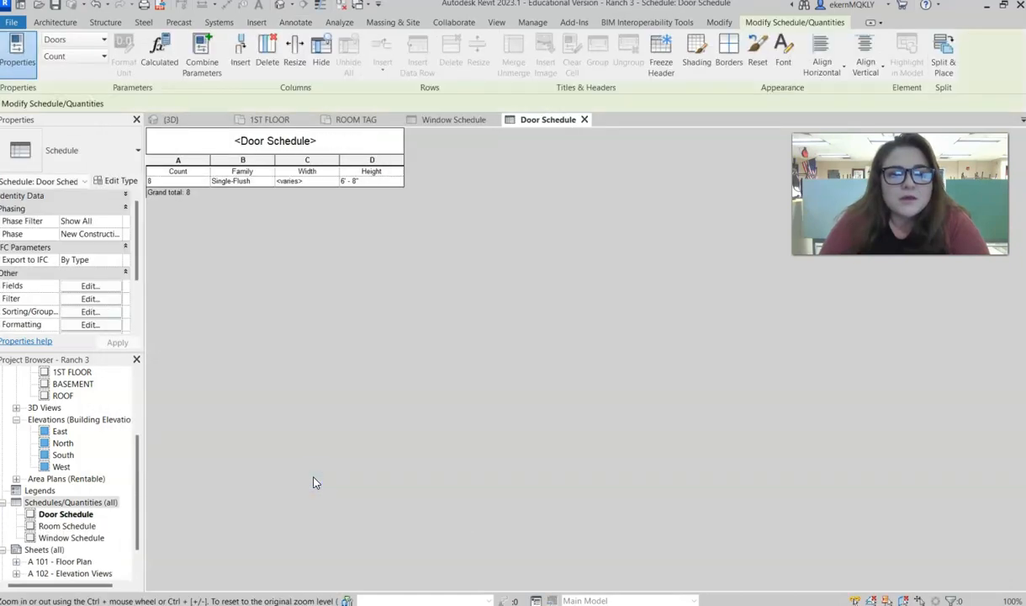
left_click(331, 252)
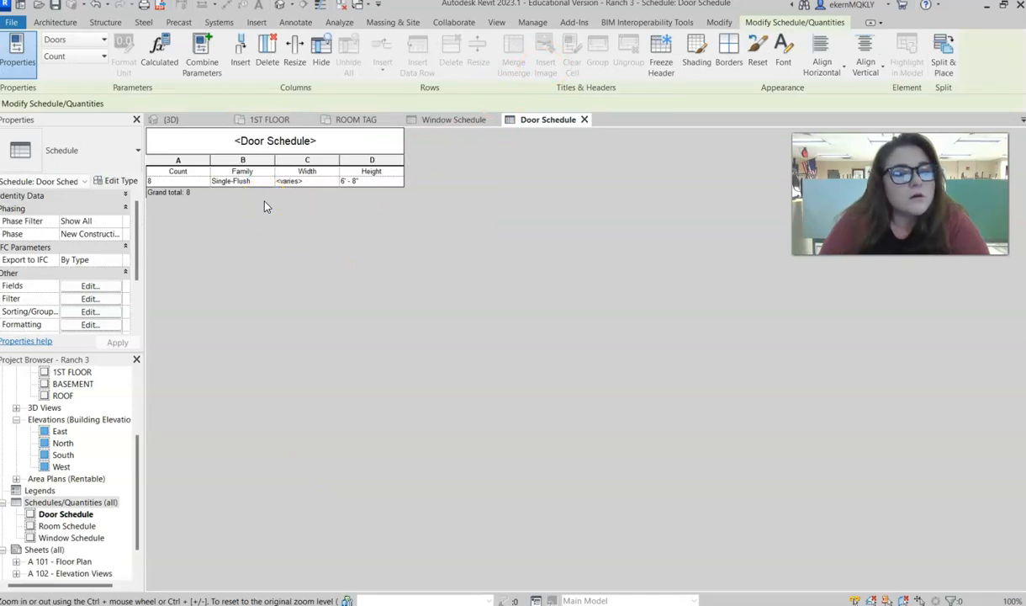
- Add a second sorting level to the door schedule, by Width in descending order
left_click(94, 287)
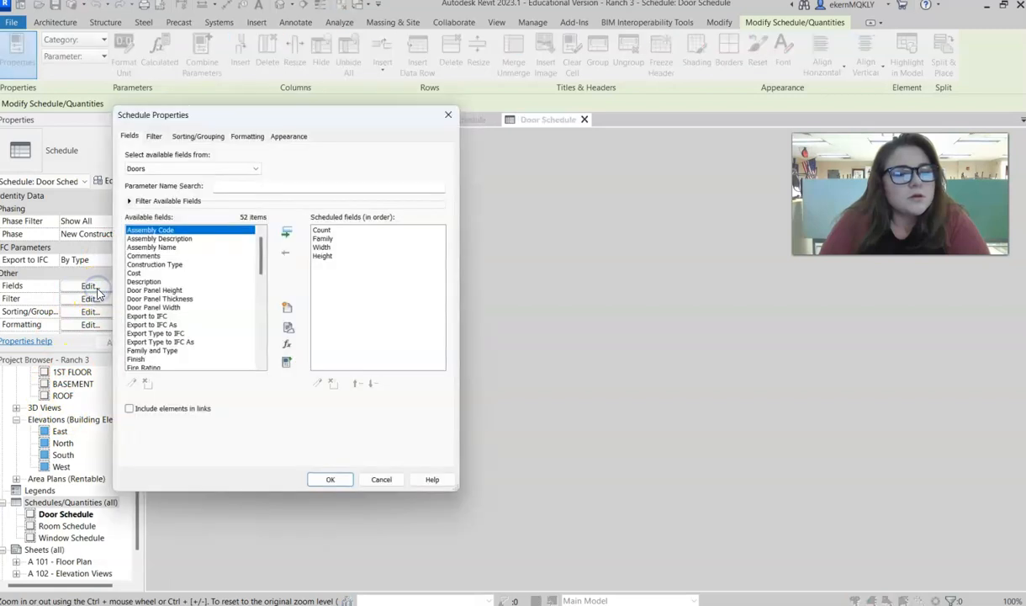
left_click(186, 138)
left_click(202, 197)
left_click(204, 226)
left_click(388, 196)
left_click(330, 479)
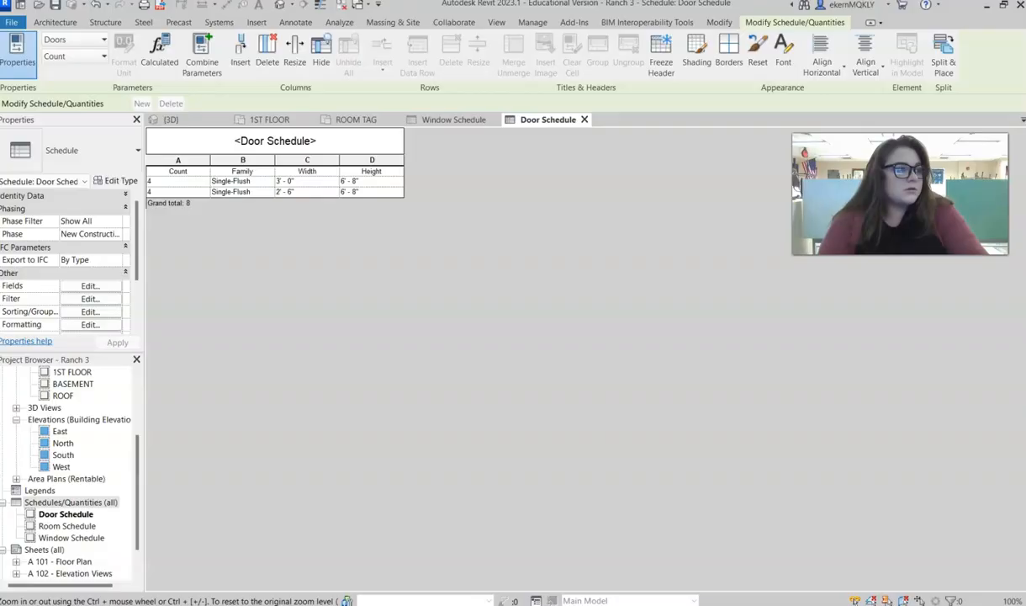
- Review the window, door and room schedule items in the Google Docs project portfolio requirements and return to Revit
left_click_drag(101, 429, 326, 7)
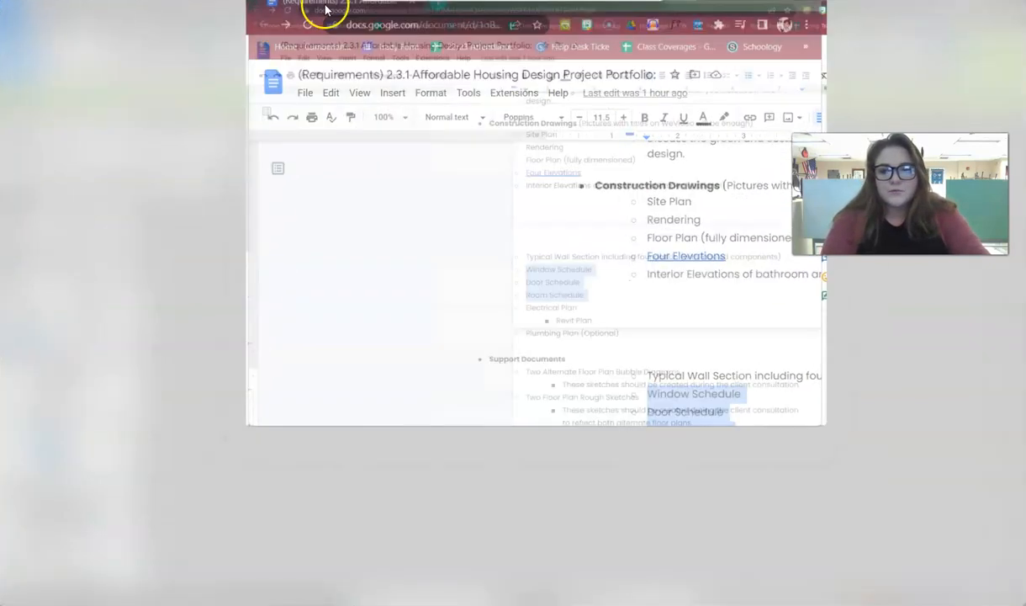
left_click_drag(336, 390, 429, 424)
left_click(465, 430)
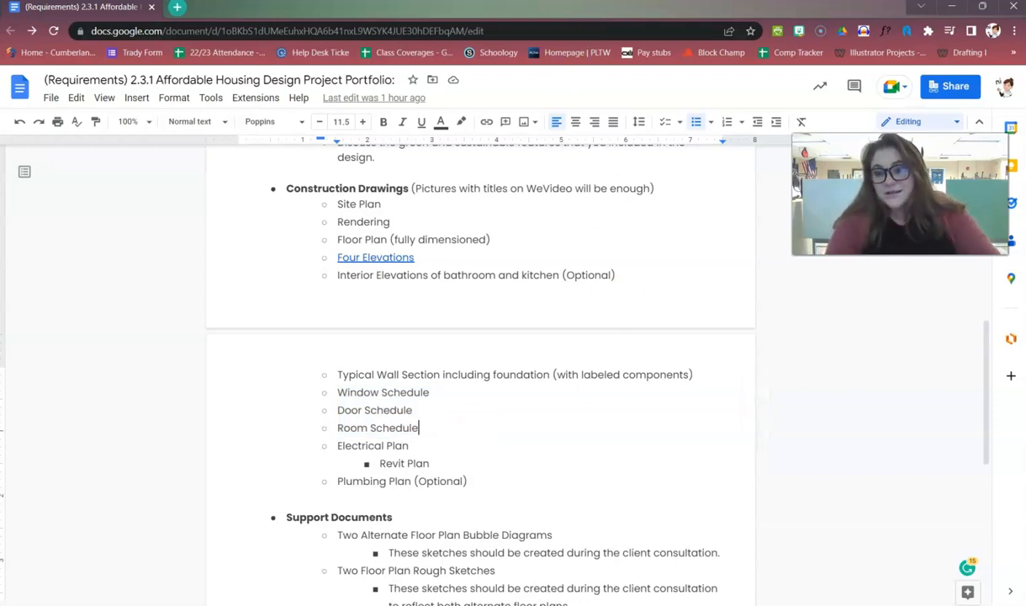
left_click(952, 6)
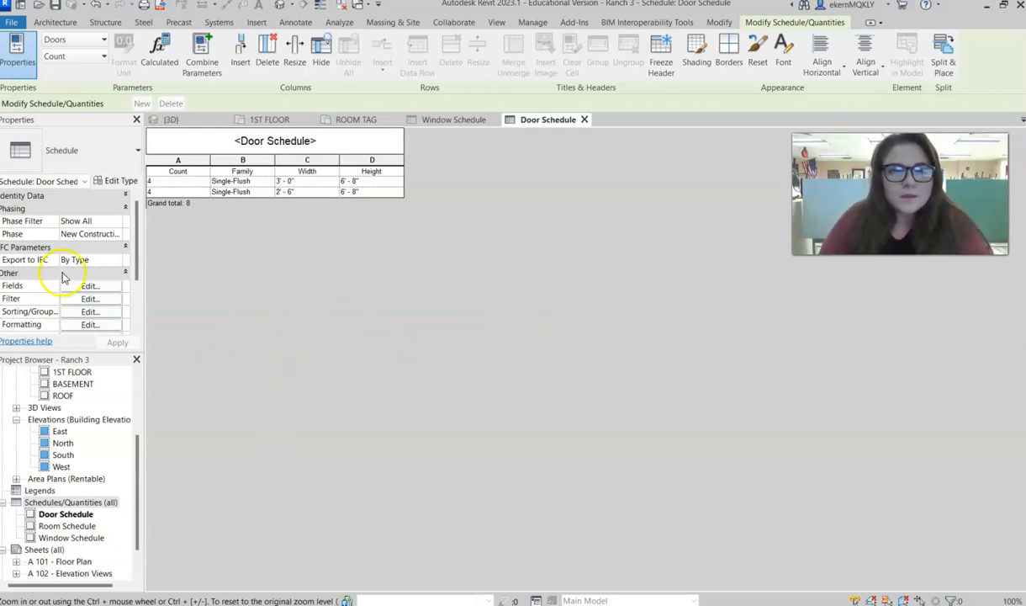
- Create a new sheet with the C 17 x 22 Horizontal titleblock
scroll(141, 482, "down", 2)
left_click(38, 514)
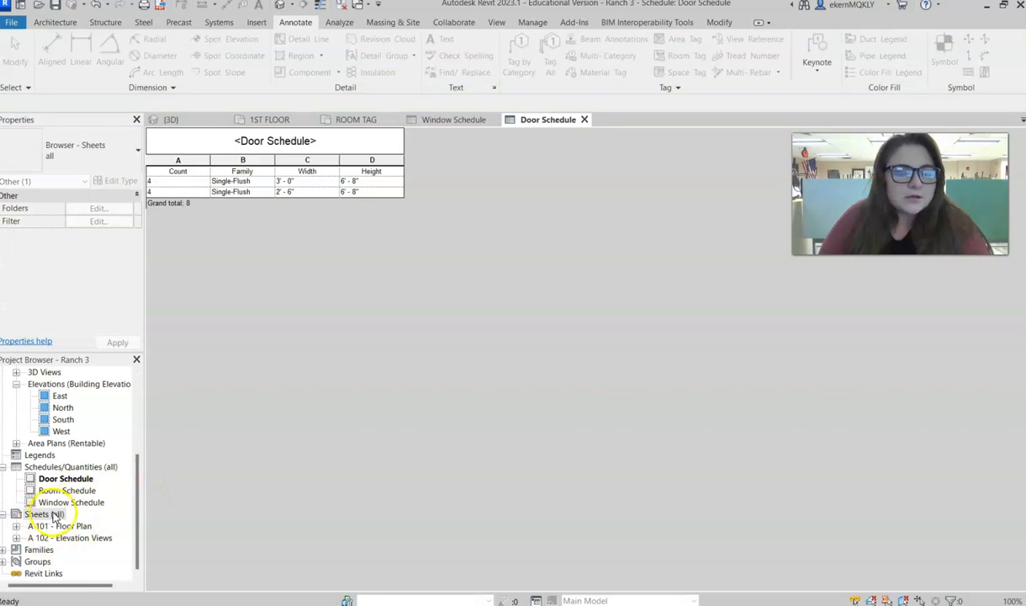
right_click(52, 514)
left_click(94, 388)
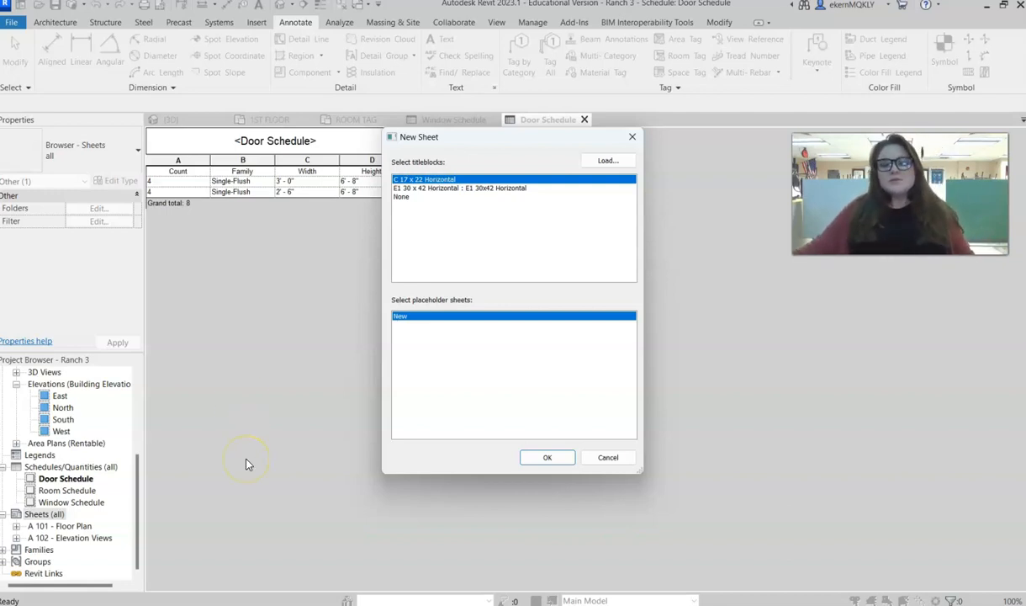
left_click(548, 456)
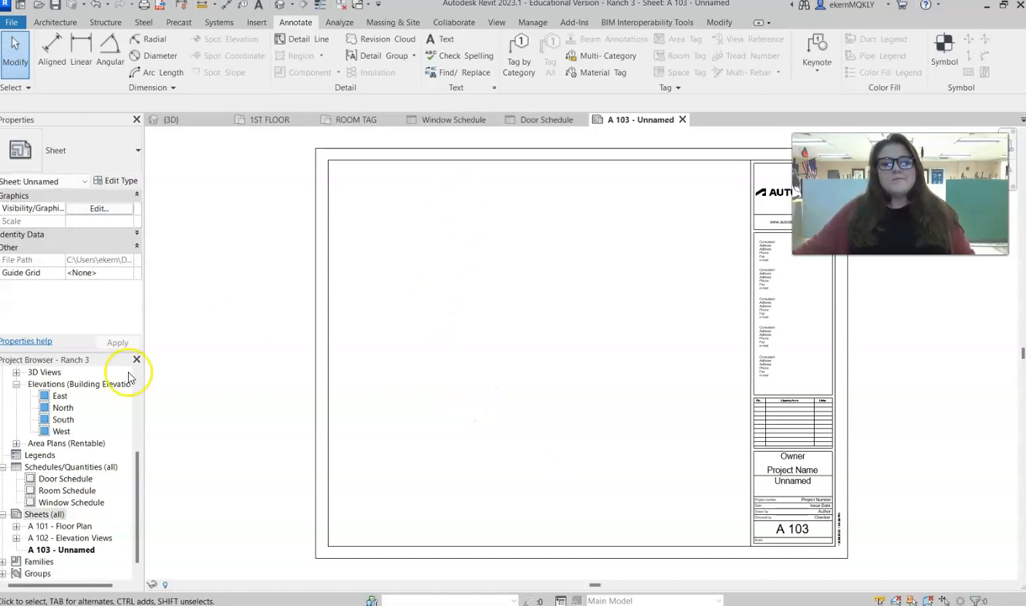
- Rename sheet A 103 as "Room, Window and Door Schedule", keeping its number
right_click(74, 548)
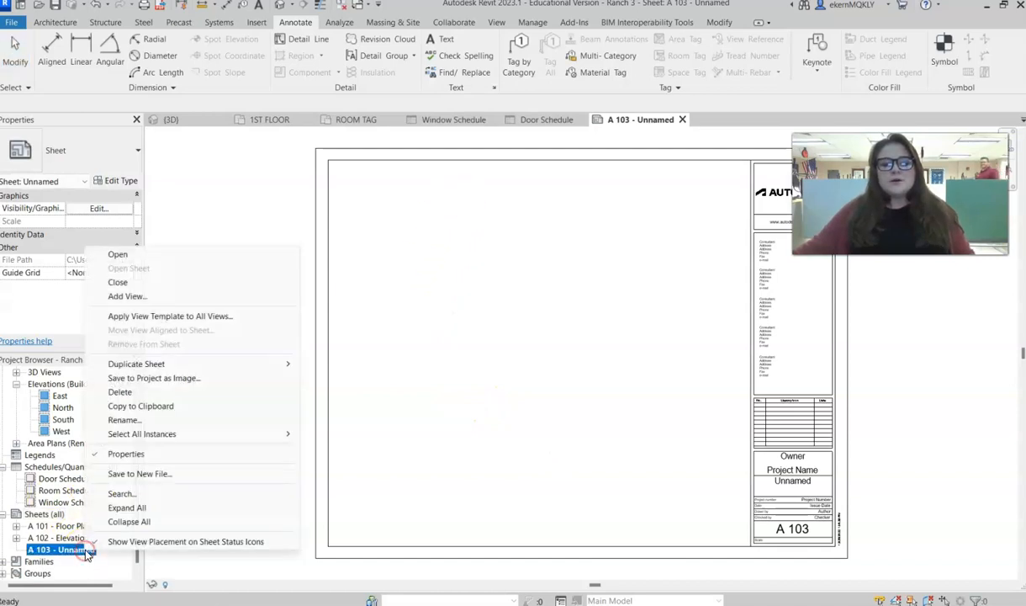
left_click(121, 419)
left_click_drag(492, 327, 446, 329)
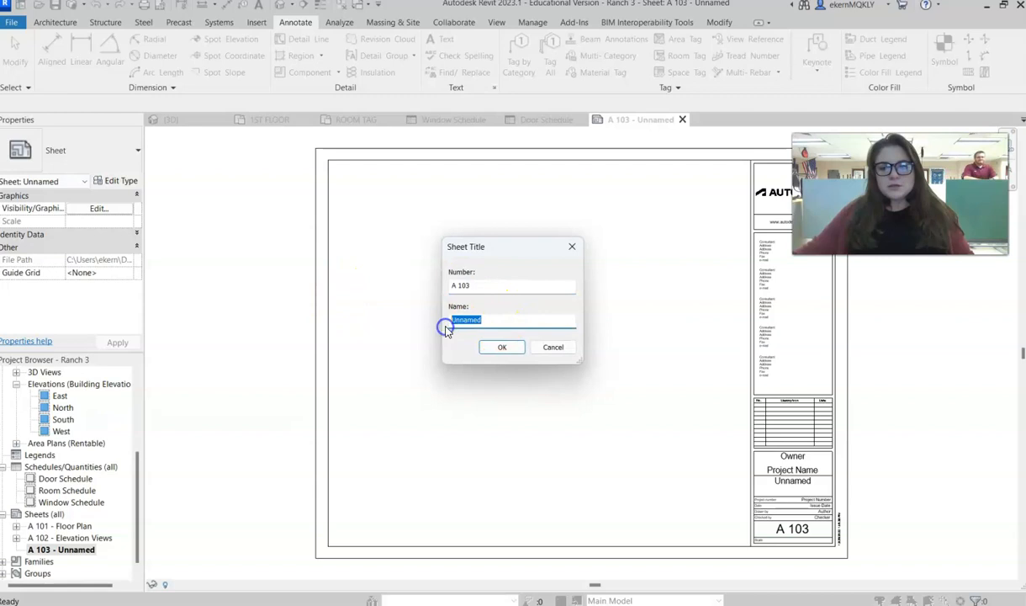
left_click(647, 355)
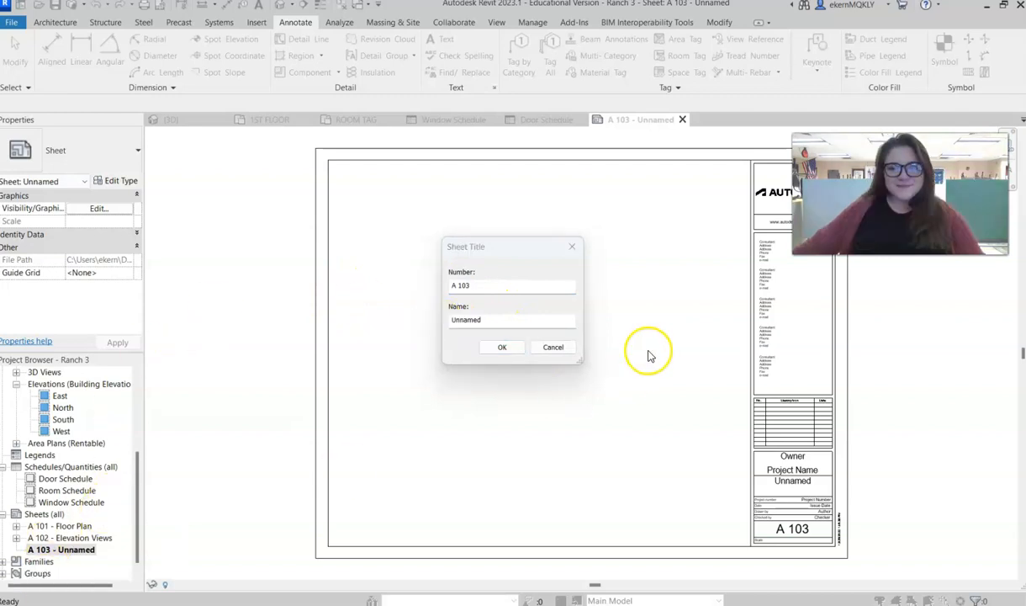
left_click_drag(492, 327, 448, 318)
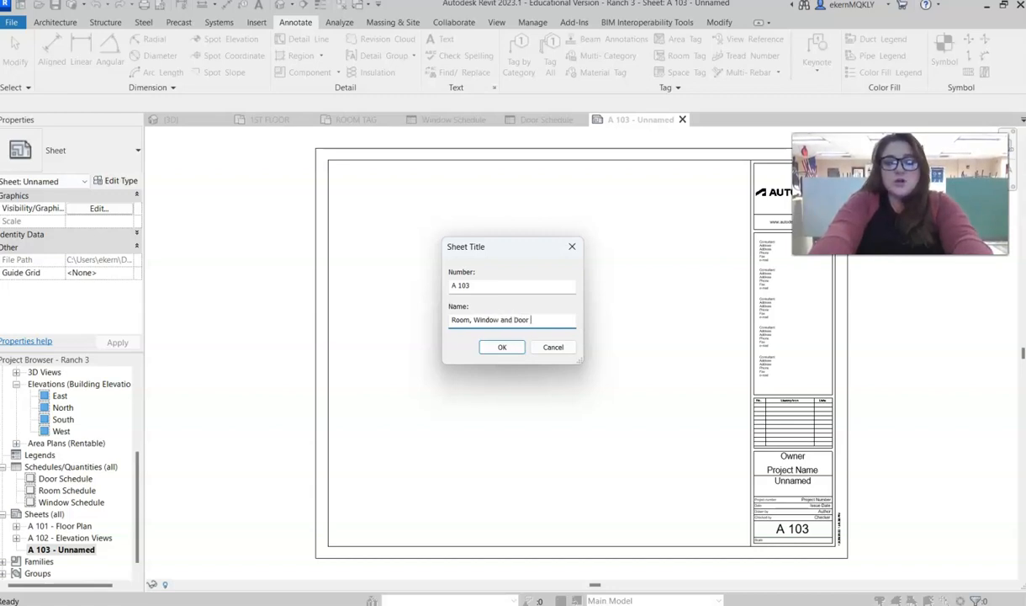
type("ched")
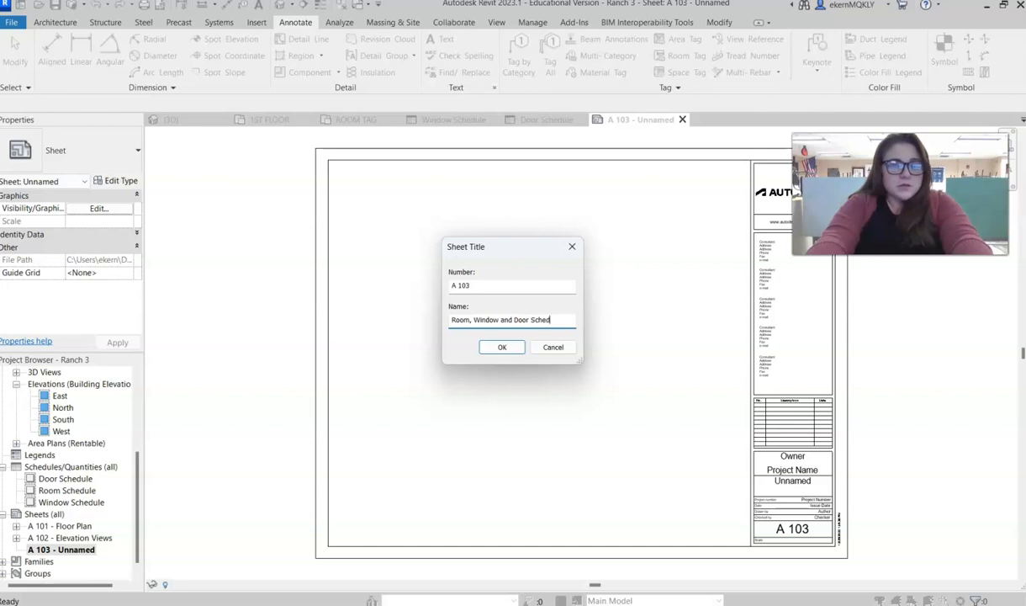
type("ule")
key("Return")
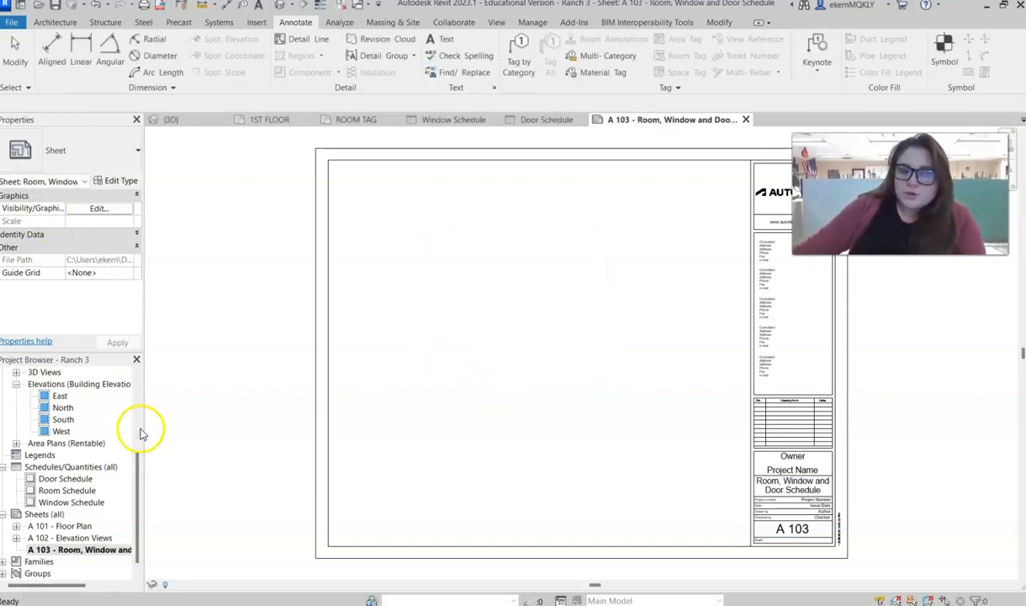
- Place the Room, Door and Window Schedules on sheet A 103, stacked from top to bottom beside the titleblock
left_click_drag(54, 491, 660, 223)
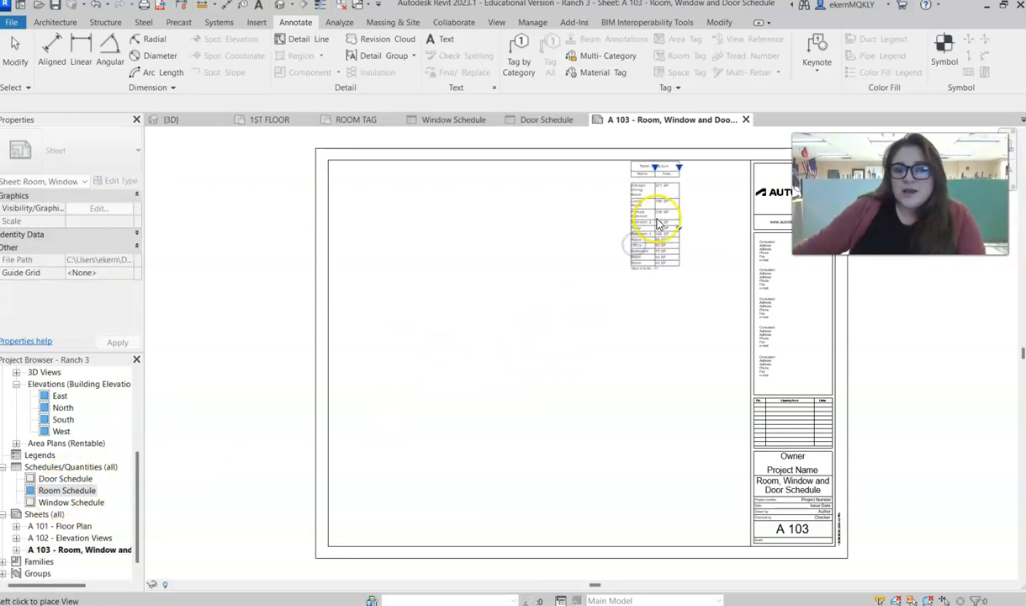
left_click(671, 236)
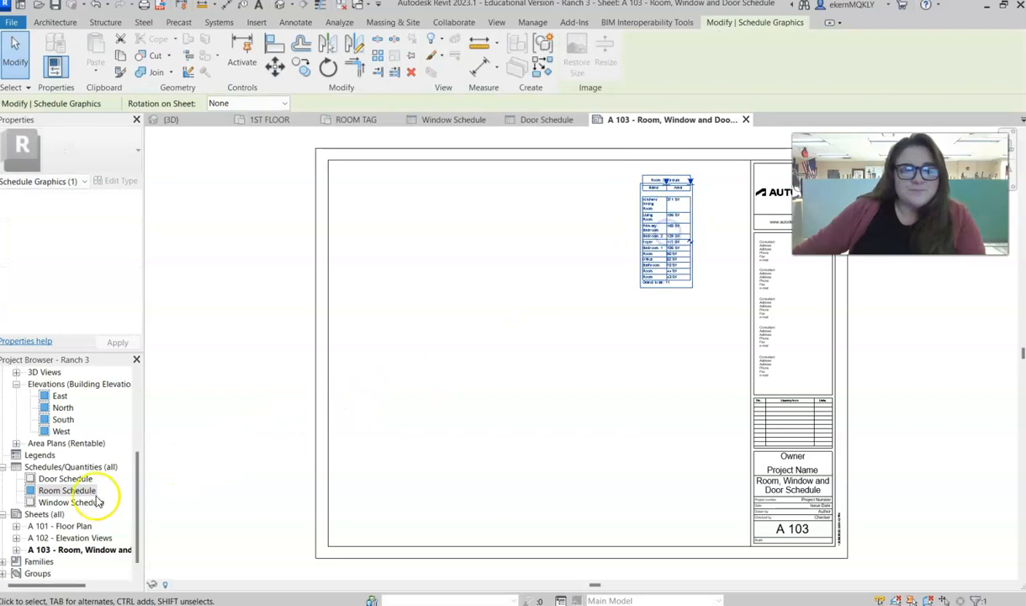
left_click_drag(52, 478, 637, 371)
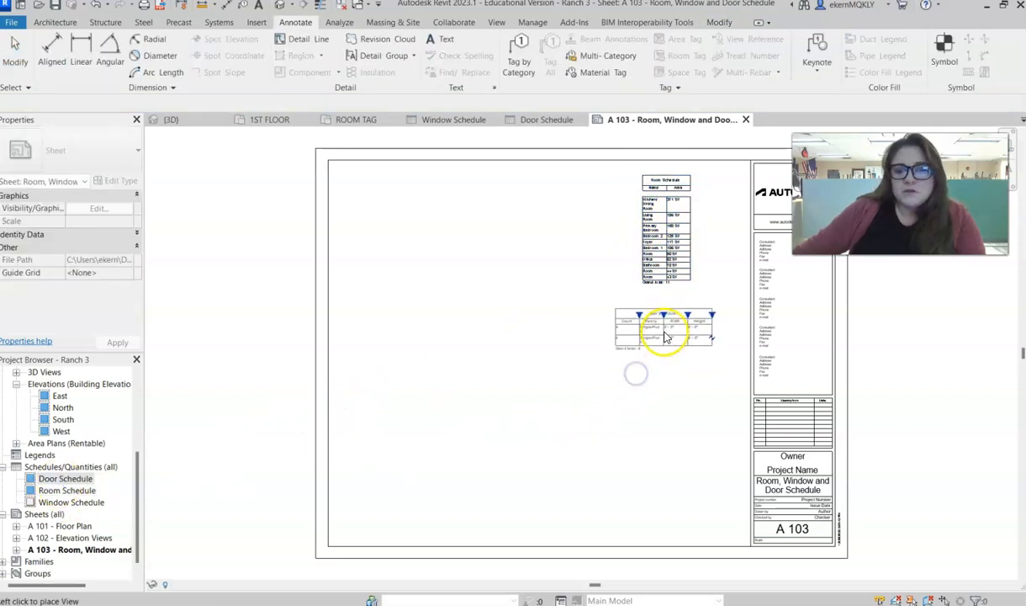
left_click(665, 336)
left_click_drag(71, 502, 698, 430)
left_click(664, 448)
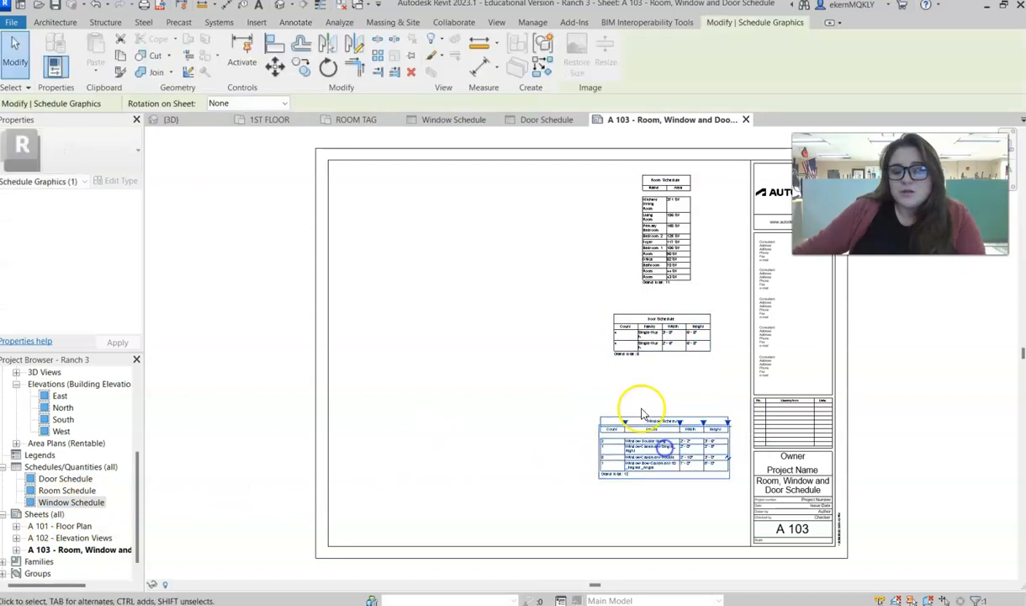
right_click(505, 332)
left_click(551, 268)
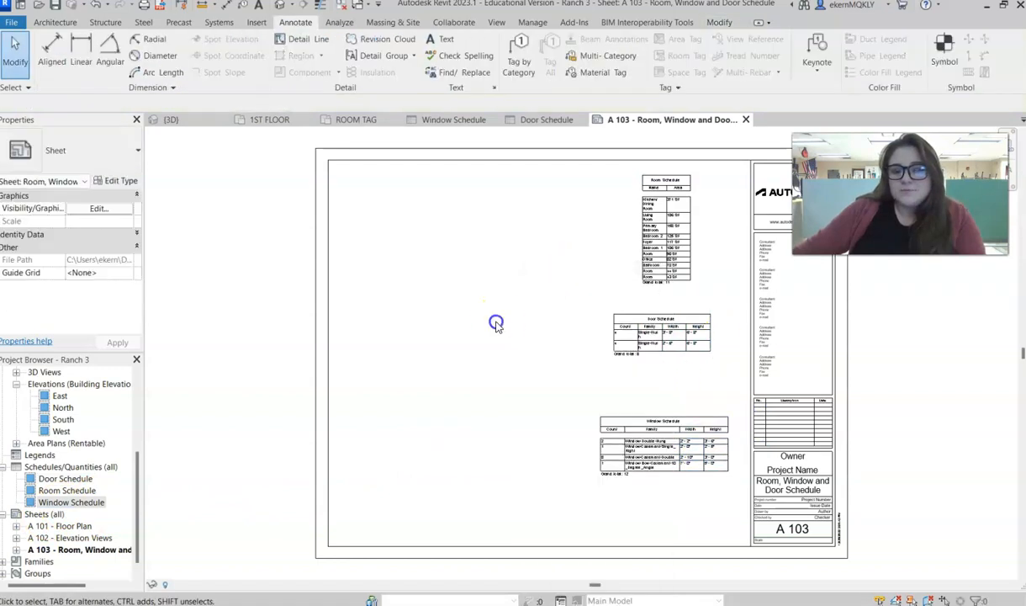
scroll(686, 387, "up", 4)
middle_click_drag(658, 413, 637, 424)
scroll(613, 445, "down", 3)
- Examine the Door Schedule's type properties and its formatting and appearance settings for text size options
left_click(513, 120)
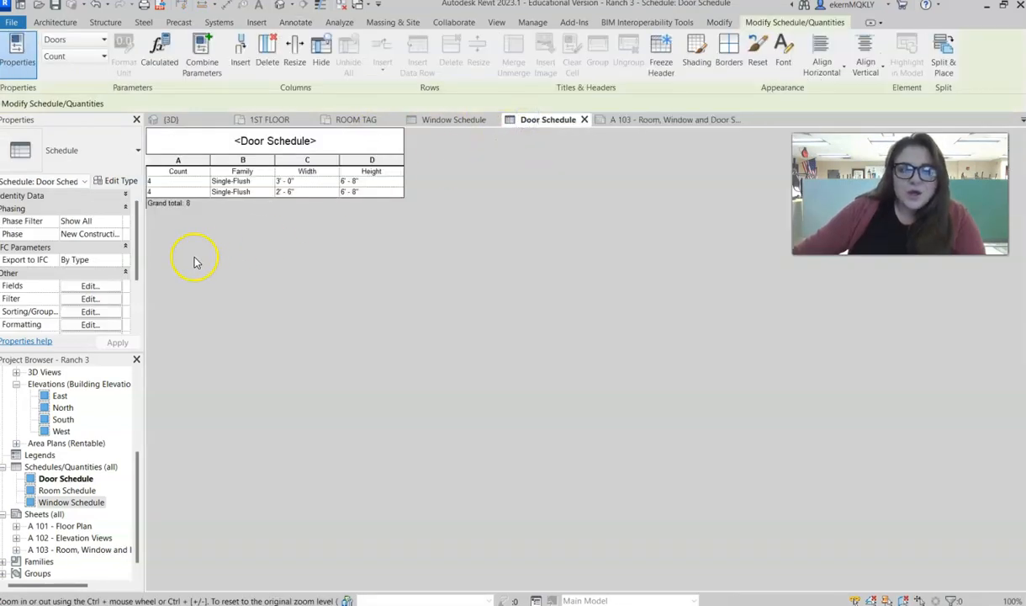
scroll(107, 292, "down", 1)
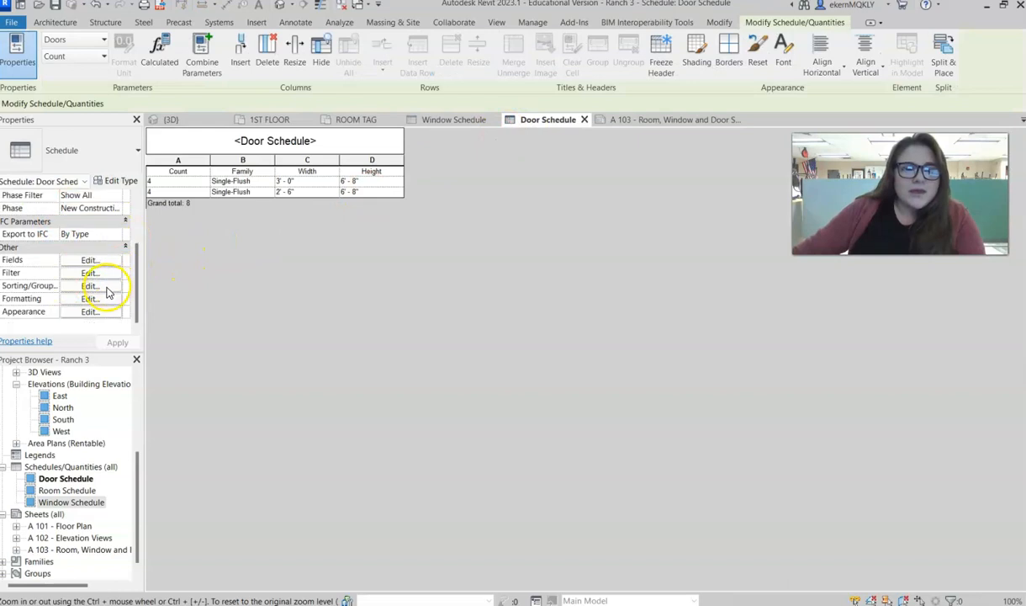
scroll(107, 292, "up", 1)
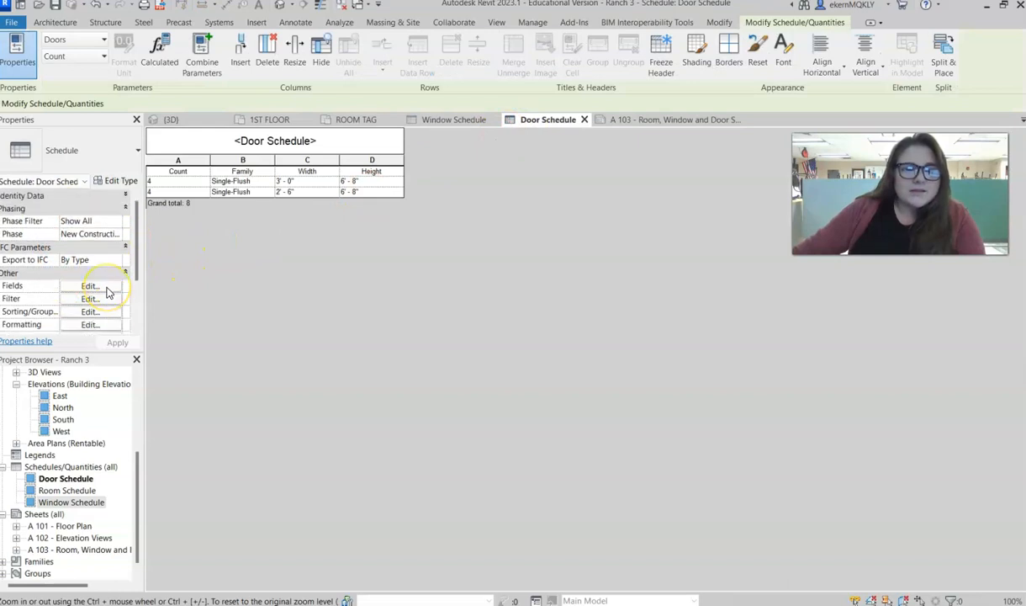
left_click(118, 182)
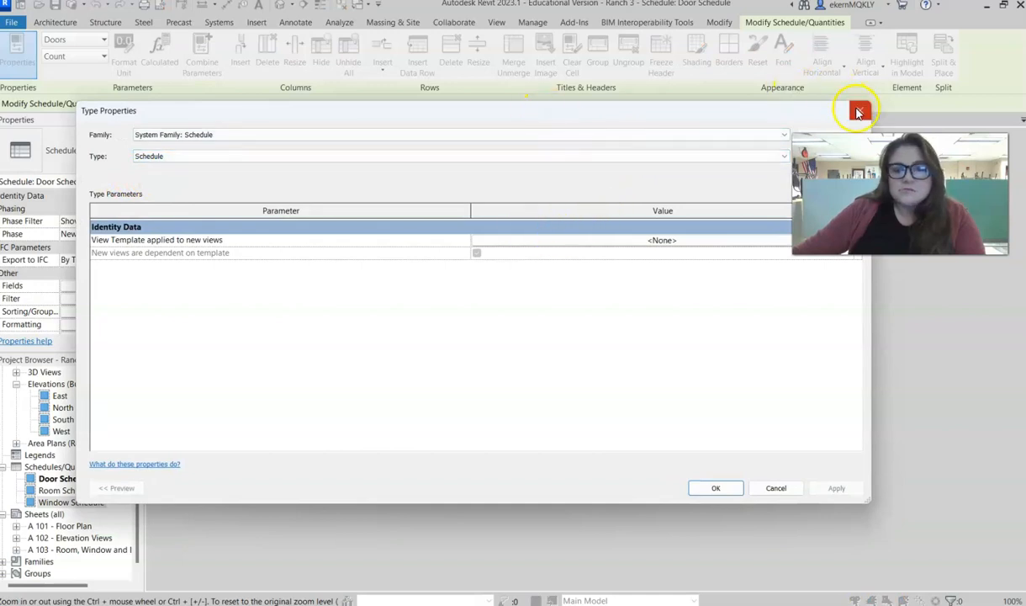
left_click(858, 111)
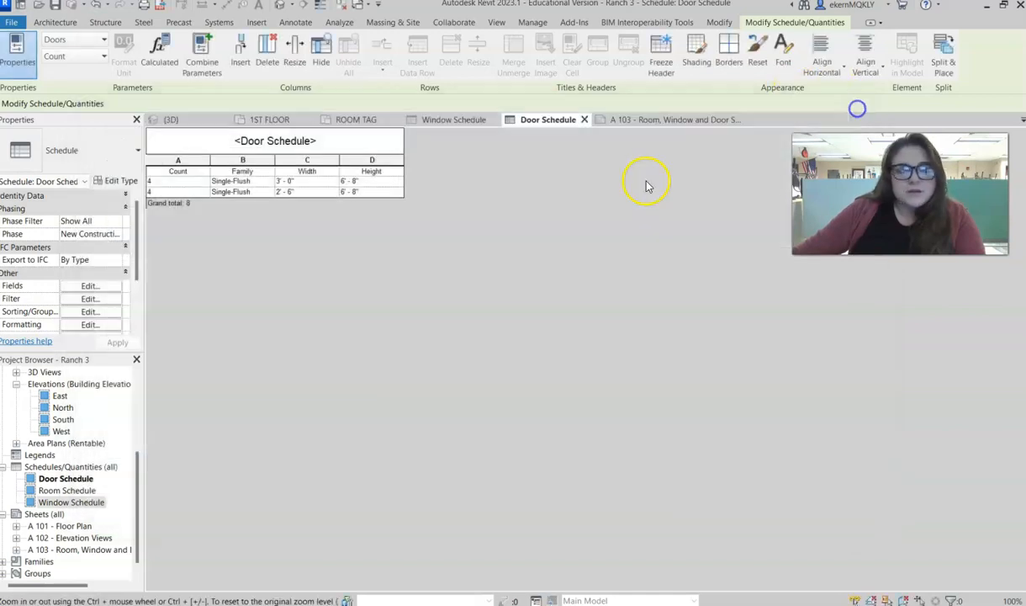
scroll(97, 316, "down", 1)
left_click(89, 298)
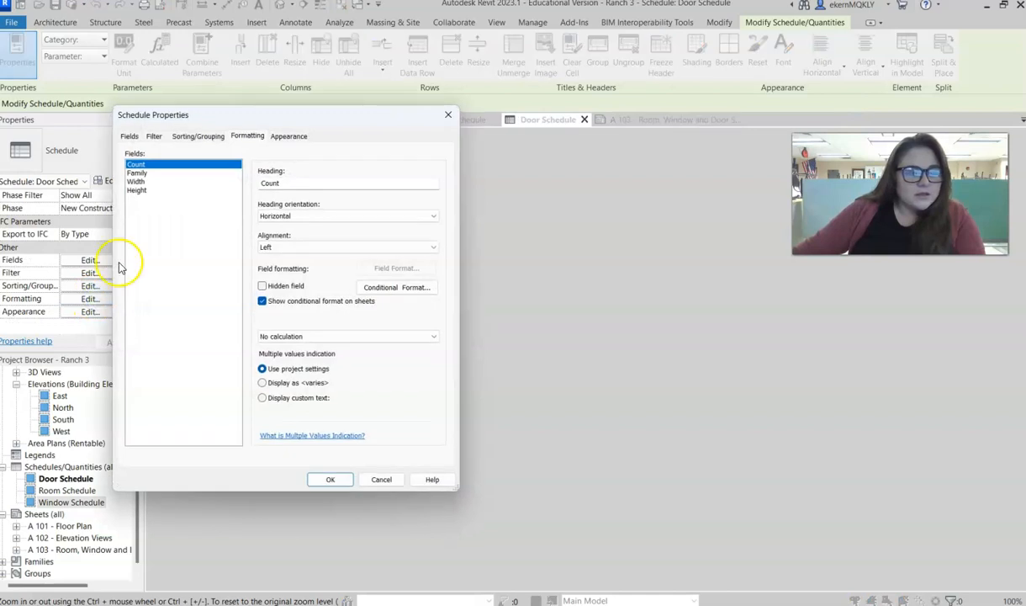
left_click(290, 136)
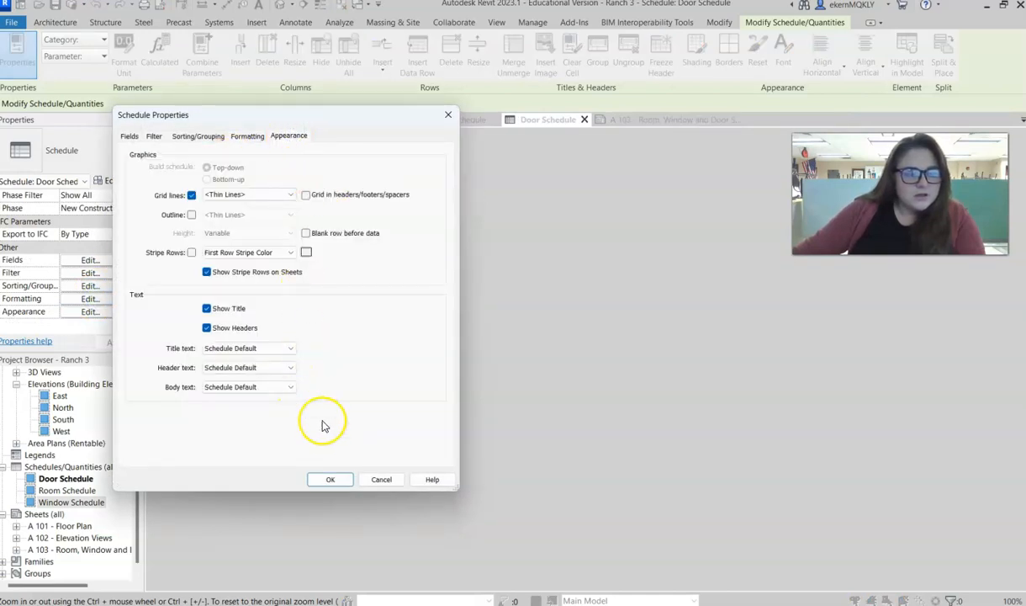
left_click(383, 479)
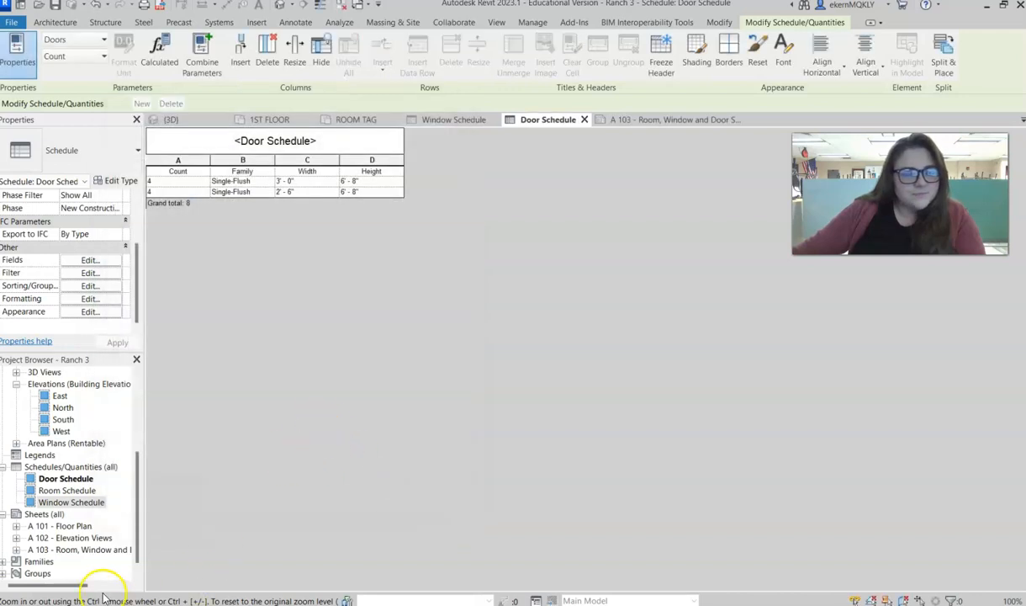
- Set the Door Schedule's title, header and body text to 1/4" Arial
left_click(87, 312)
left_click(230, 349)
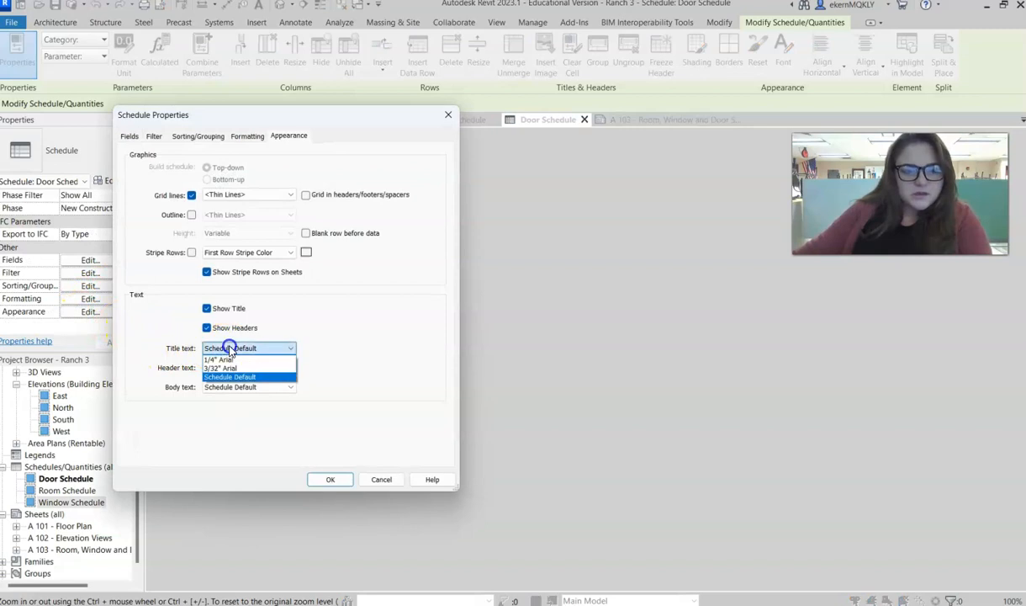
left_click(219, 359)
left_click(227, 368)
left_click(219, 378)
left_click(218, 388)
left_click(218, 397)
left_click(330, 478)
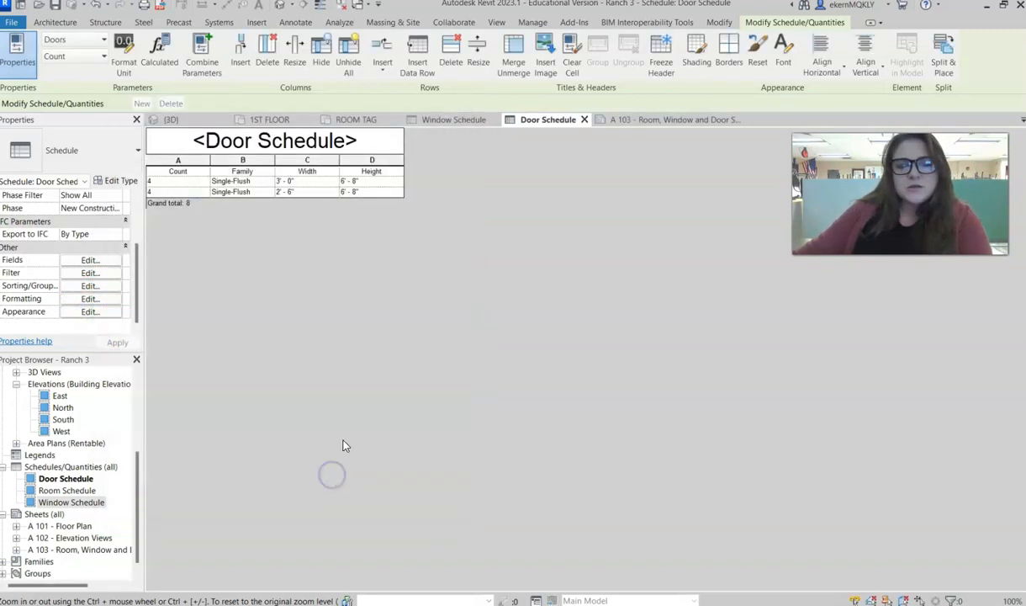
- Check the Door Schedule on sheet A 103, and widen its Count, Family, Width and Height columns in the schedule view
left_click_drag(627, 120, 604, 120)
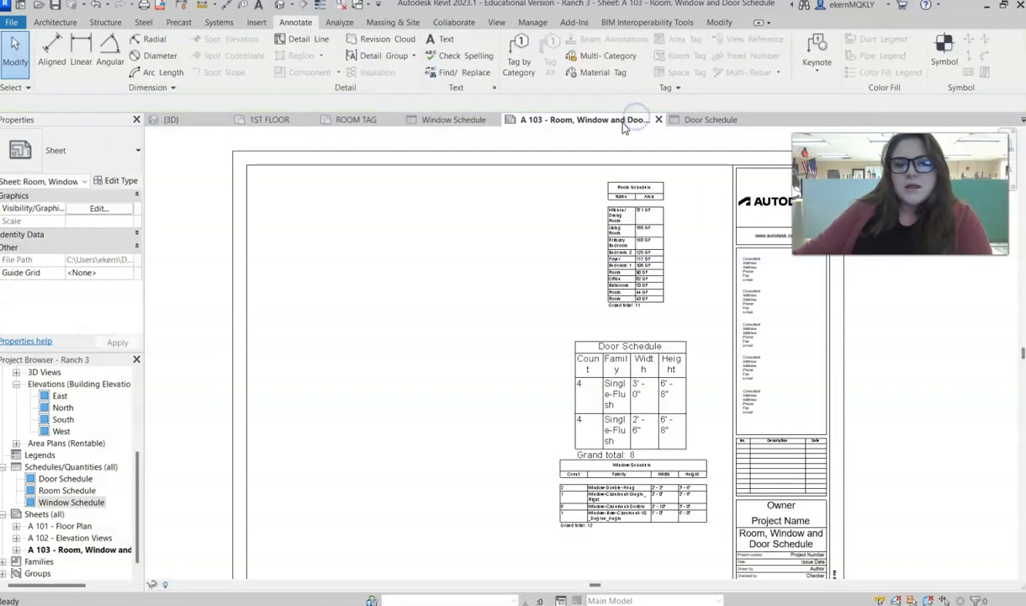
left_click(588, 350)
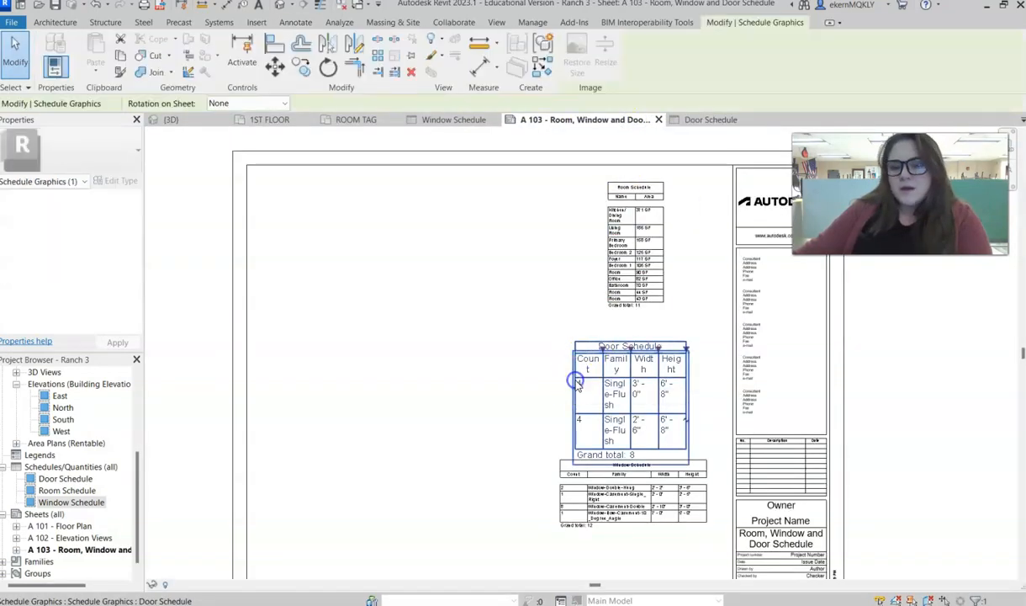
left_click(452, 122)
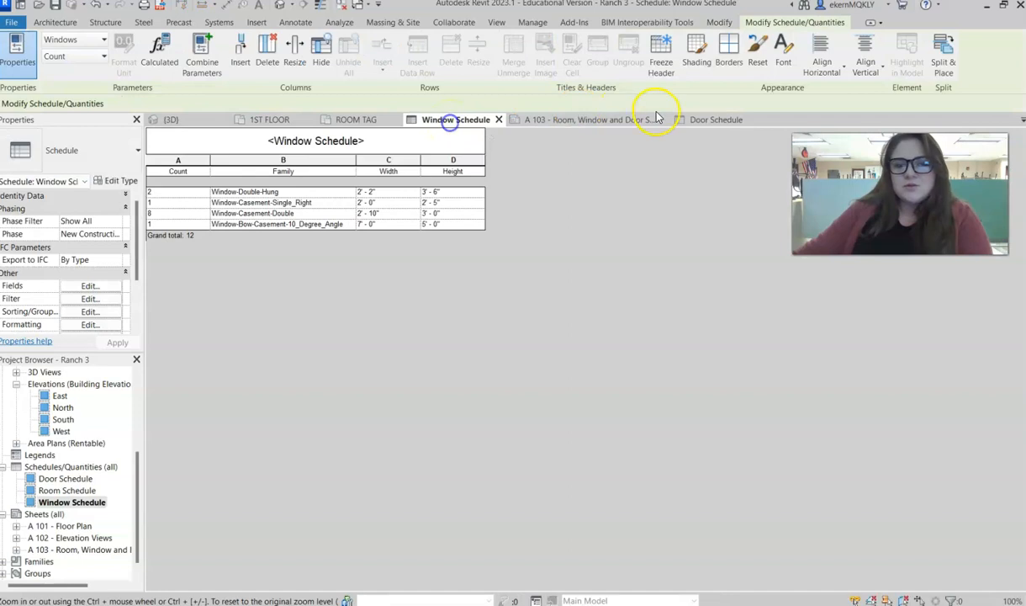
left_click(696, 119)
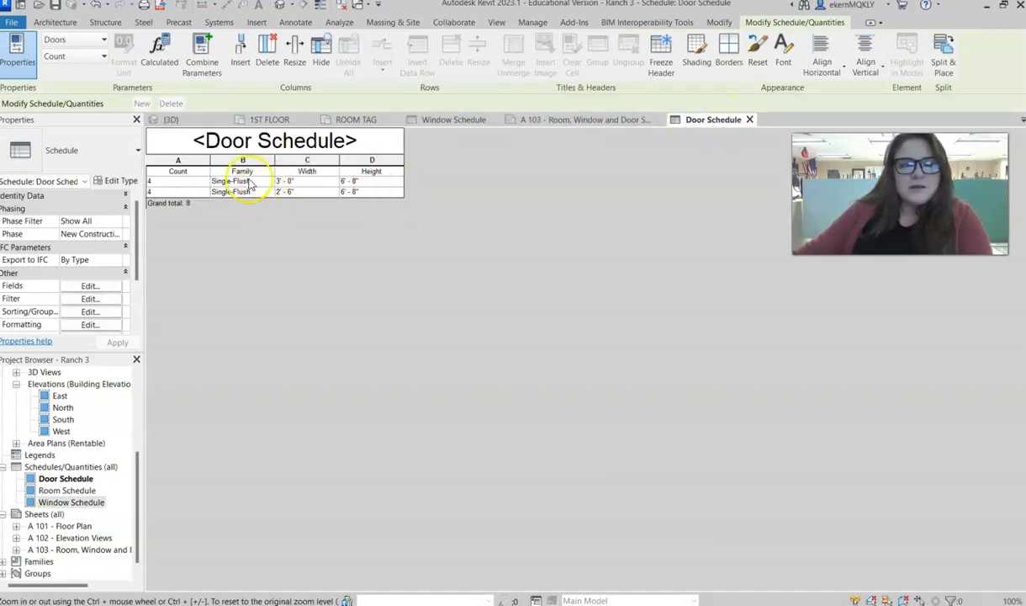
left_click_drag(215, 181, 286, 171)
left_click_drag(352, 160, 428, 159)
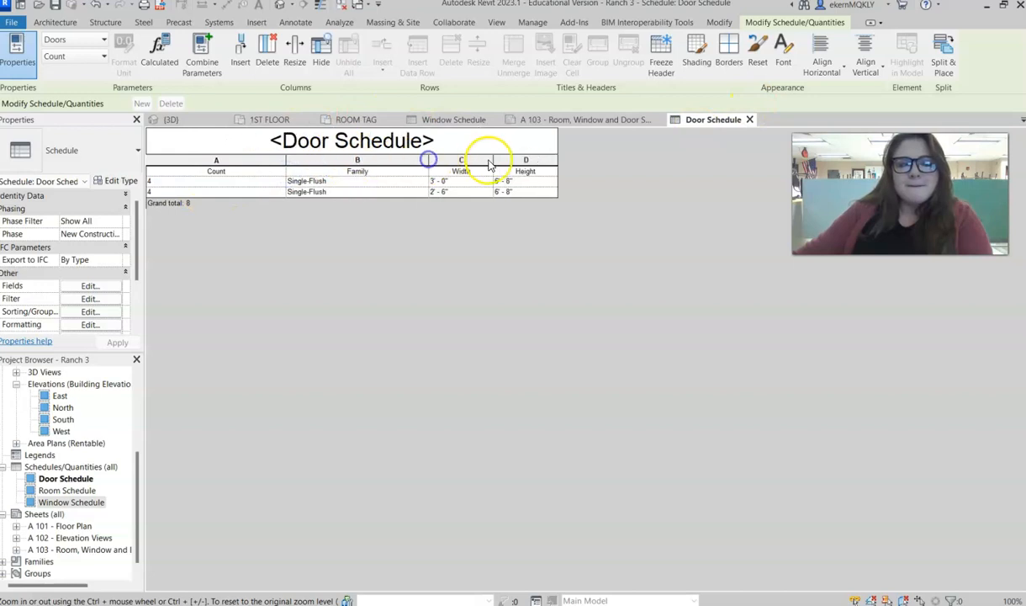
left_click_drag(493, 159, 571, 160)
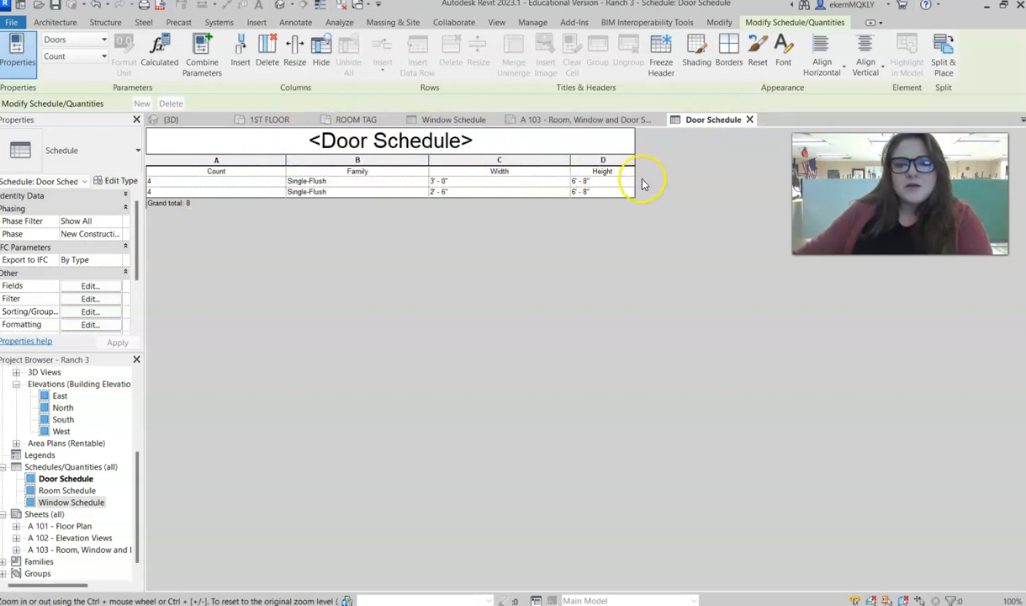
left_click_drag(633, 173, 712, 174)
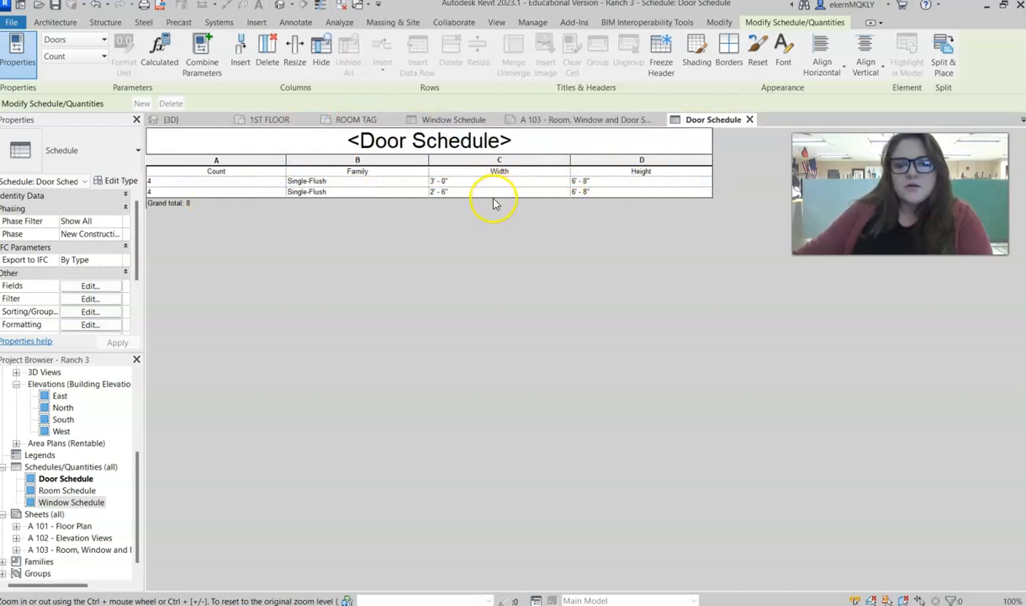
- Move the Door Schedule on sheet A 103 to the lower-left area inside the border
left_click(592, 120)
left_click_drag(614, 336, 530, 354)
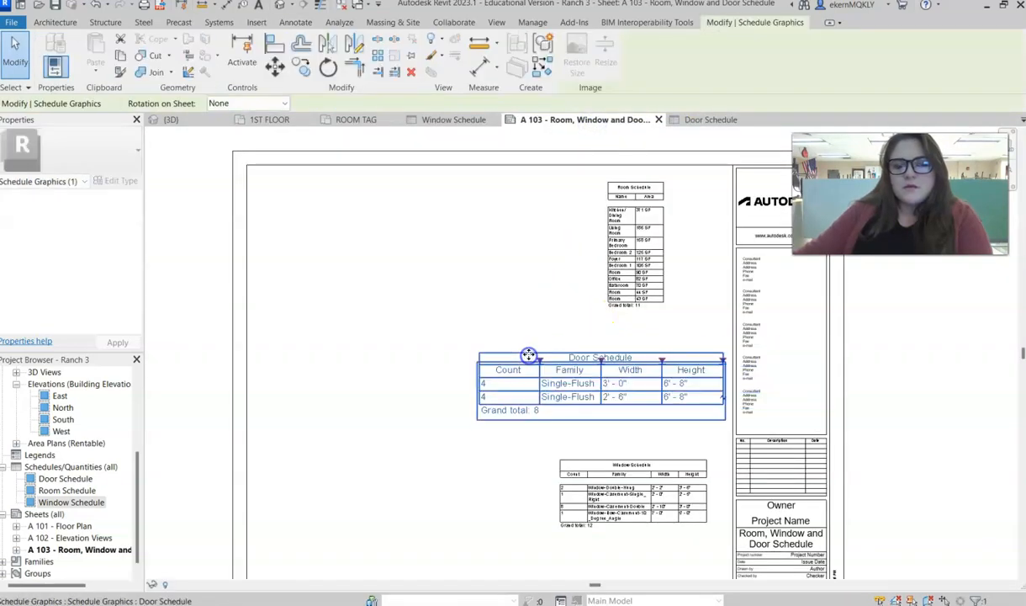
left_click(494, 303)
left_click(628, 239)
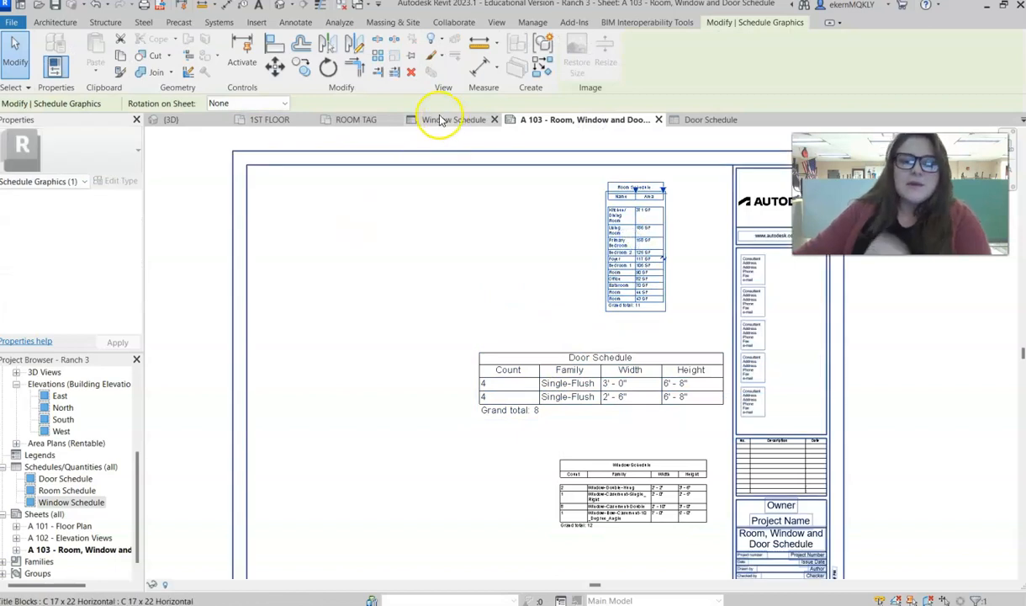
scroll(500, 475, "down", 1)
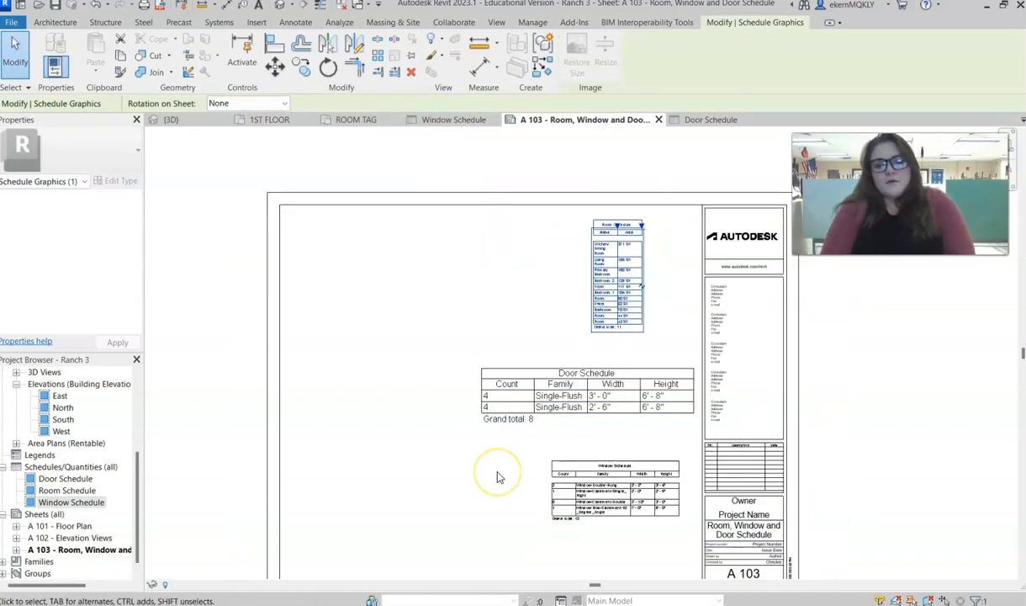
left_click_drag(547, 393, 362, 495)
scroll(426, 327, "down", 1)
middle_click_drag(426, 327, 428, 247)
left_click(559, 366)
- Set the Window Schedule's title, header and body text to 1/4" Arial, keeping the blank row before data
left_click(437, 121)
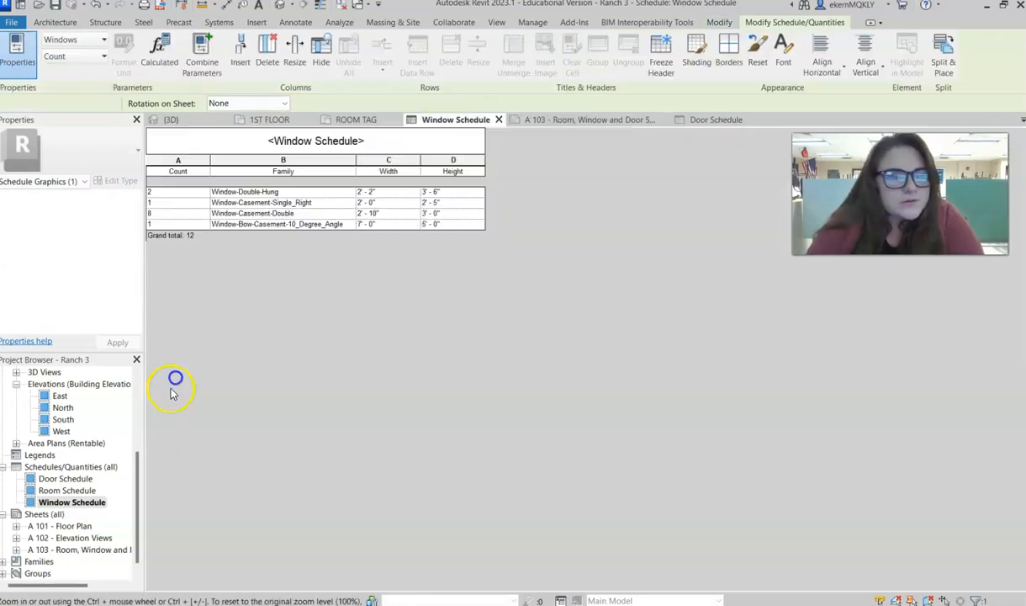
scroll(78, 337, "down", 1)
left_click(86, 311)
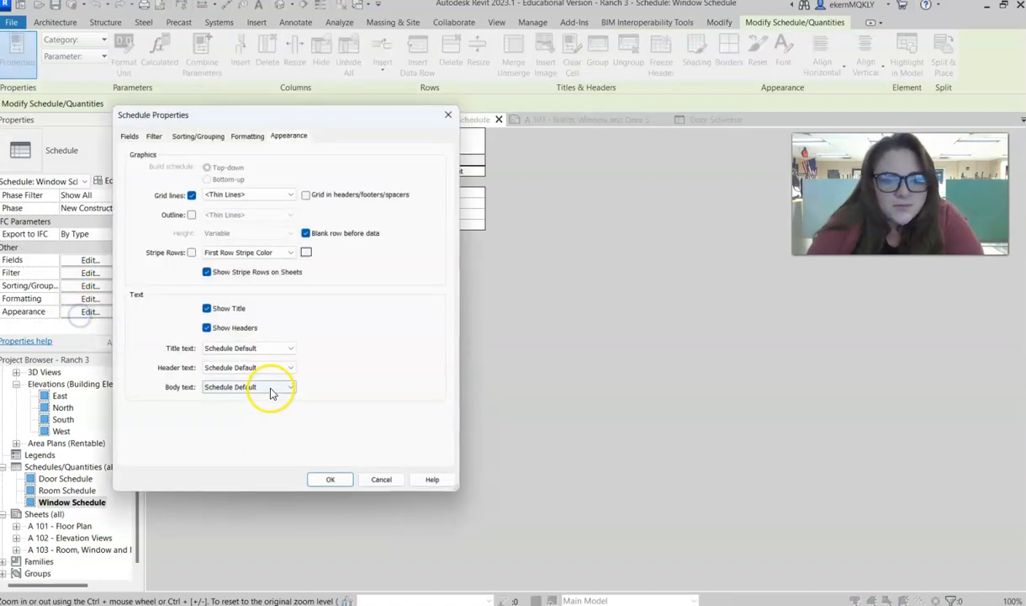
left_click(274, 350)
left_click(263, 359)
left_click(261, 368)
left_click(239, 380)
left_click(236, 387)
left_click(244, 400)
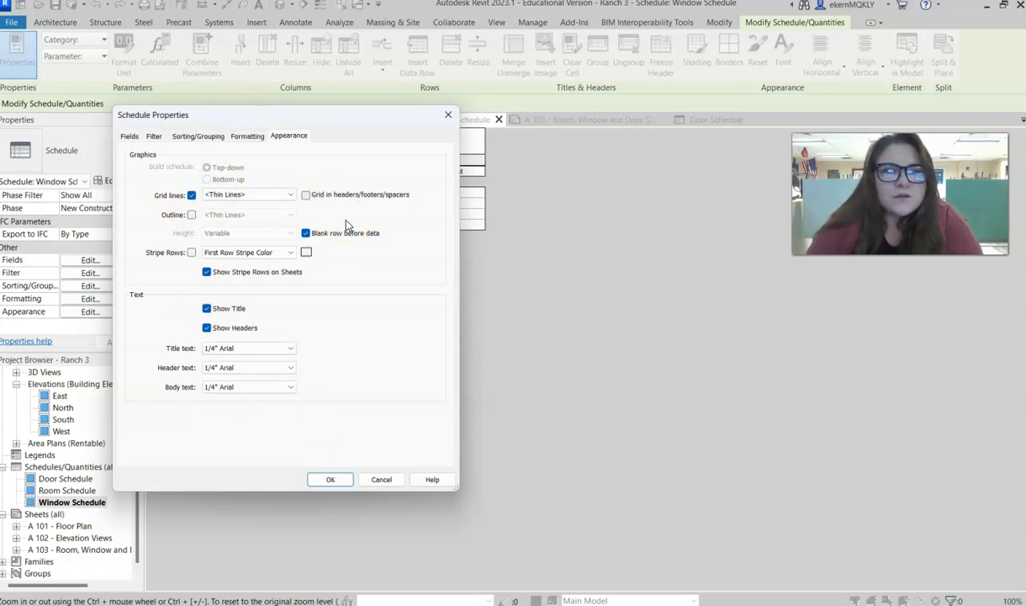
left_click(321, 481)
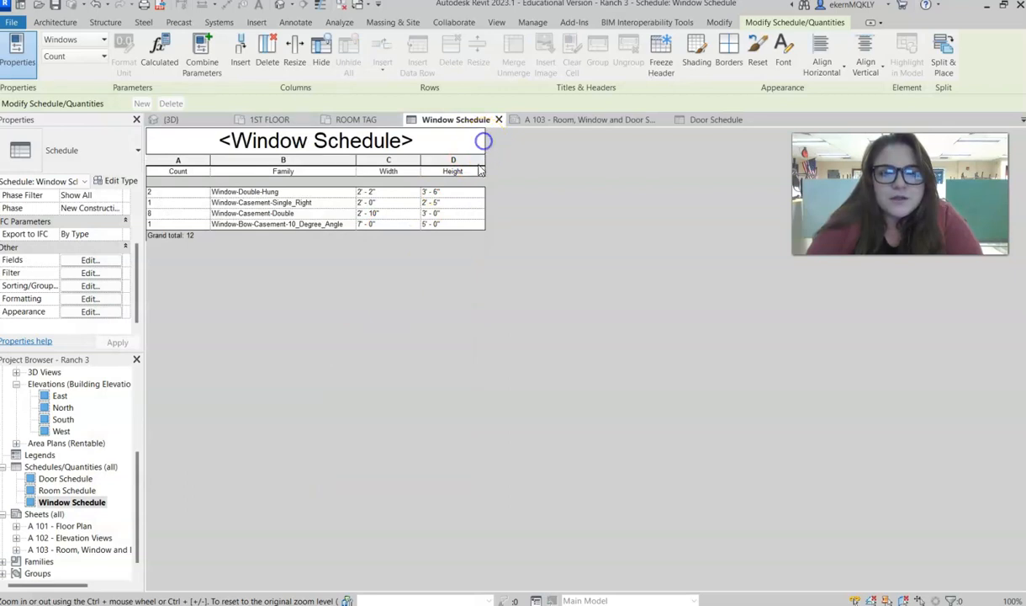
- Widen the Height, Family and Width columns of the Window Schedule
left_click_drag(485, 208, 662, 222)
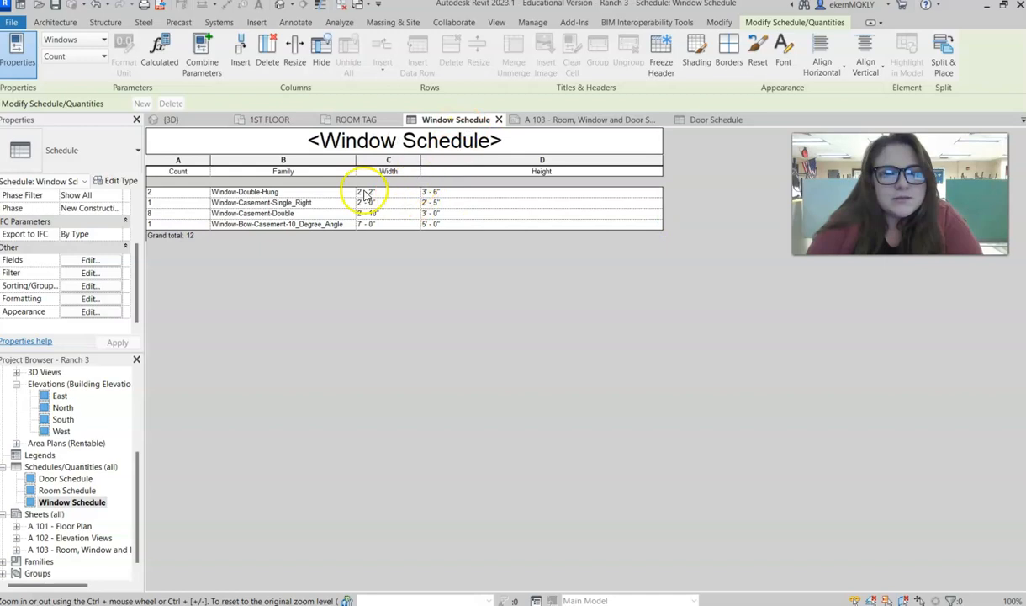
left_click_drag(356, 160, 467, 158)
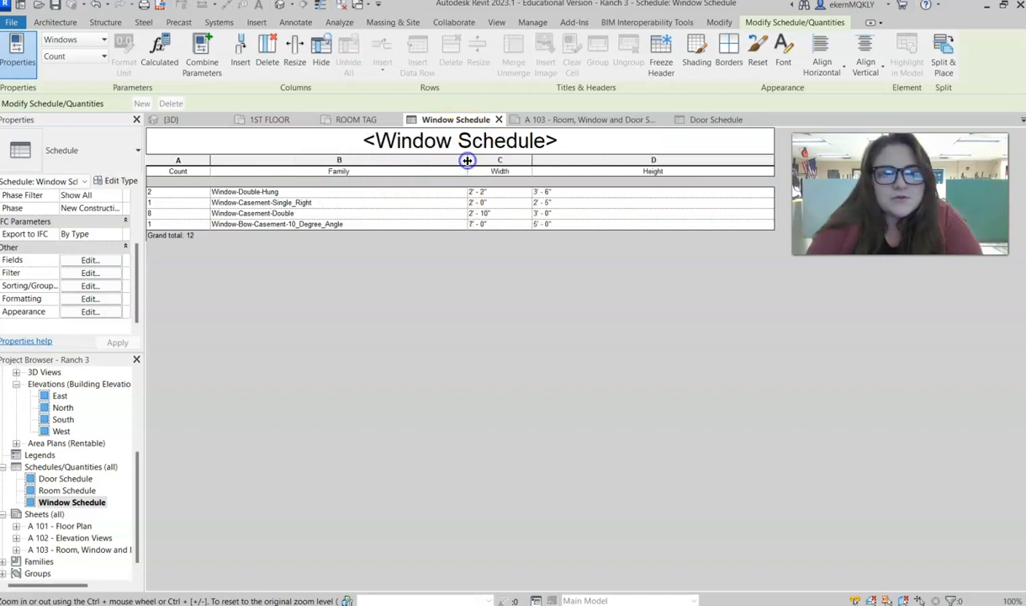
left_click_drag(532, 160, 629, 158)
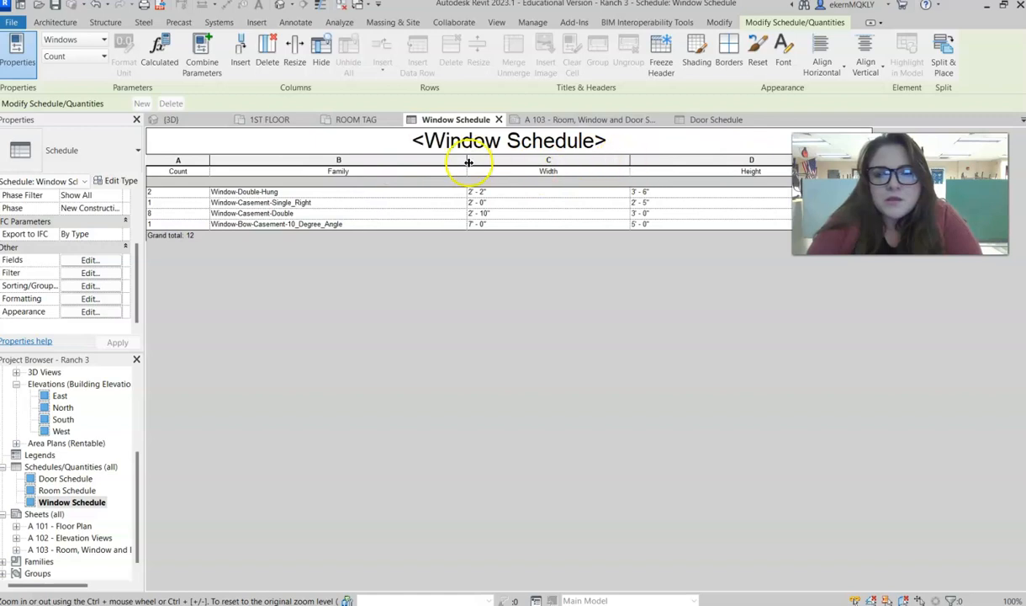
left_click_drag(469, 162, 486, 158)
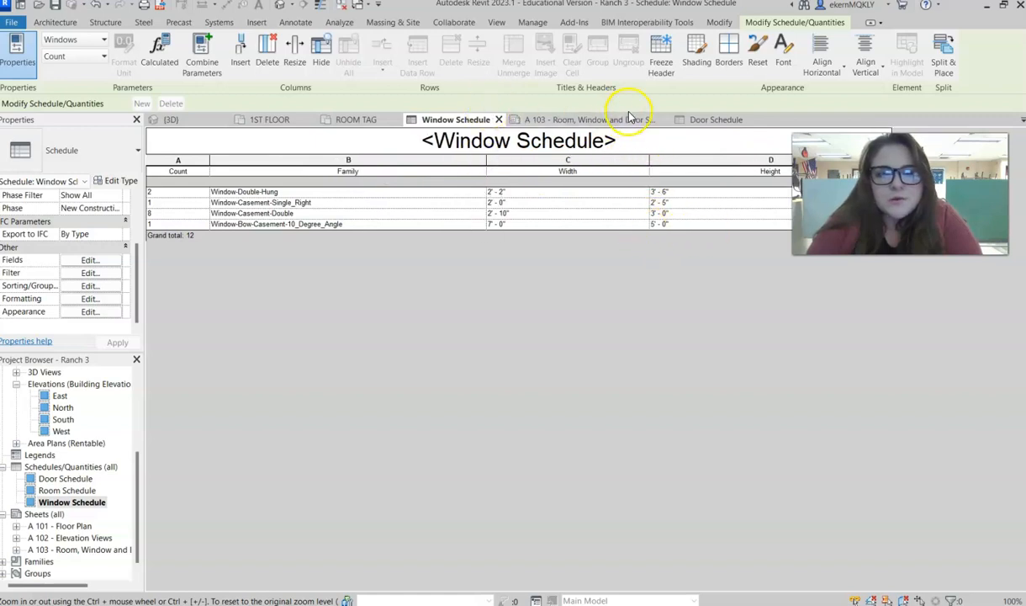
left_click(704, 120)
left_click(435, 120)
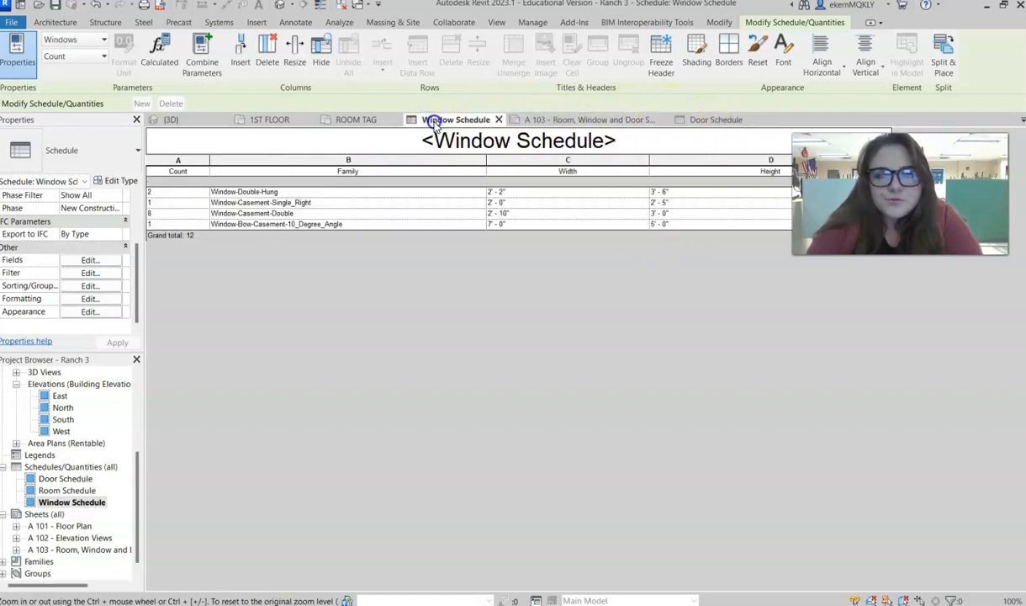
- Move the Window Schedule on sheet A 103 leftward from the titleblock, toward the Door Schedule
left_click(547, 119)
left_click(560, 433)
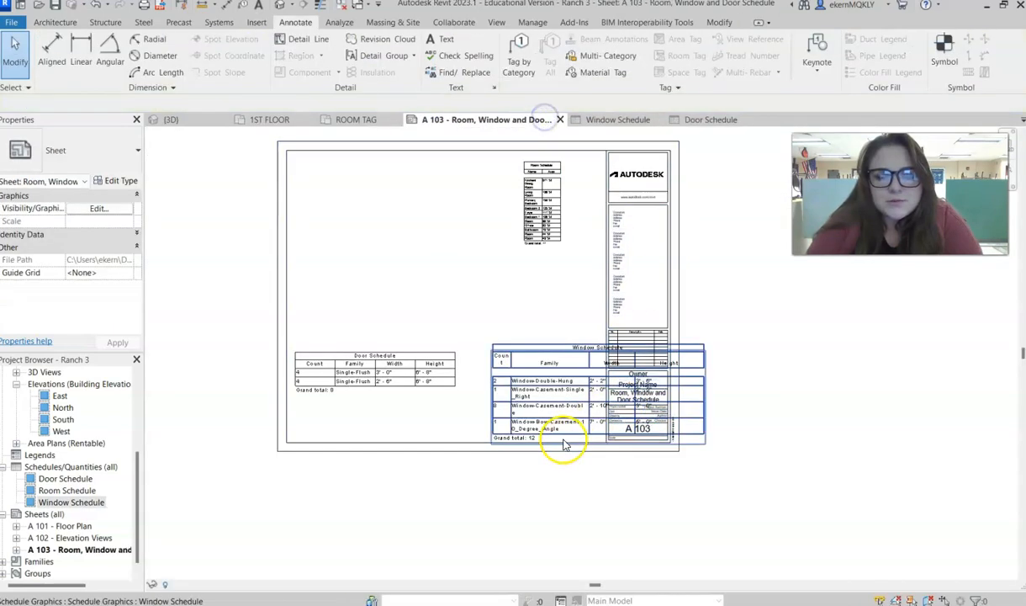
left_click(444, 385)
left_click_drag(513, 340, 428, 341)
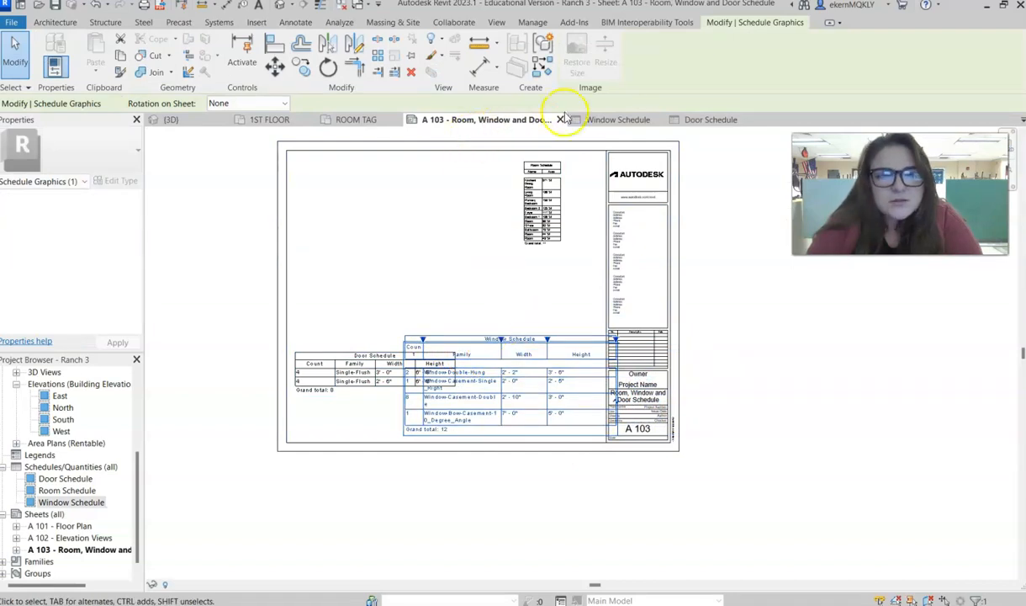
- Narrow the Height and Width columns of the Door Schedule and check its fit on sheet A 103
left_click(692, 120)
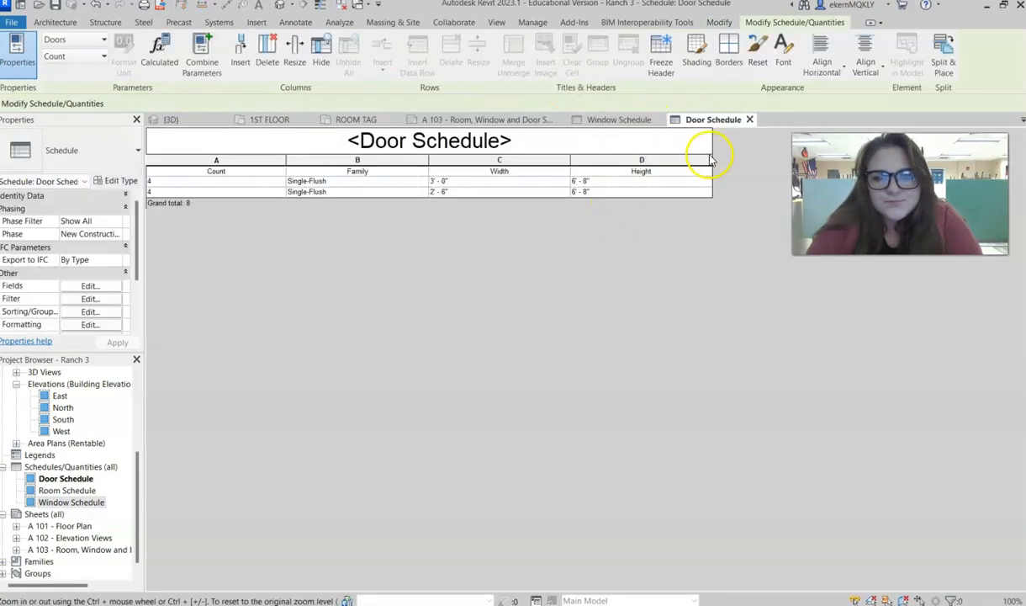
left_click_drag(711, 176, 641, 158)
left_click_drag(572, 164, 505, 165)
left_click(484, 119)
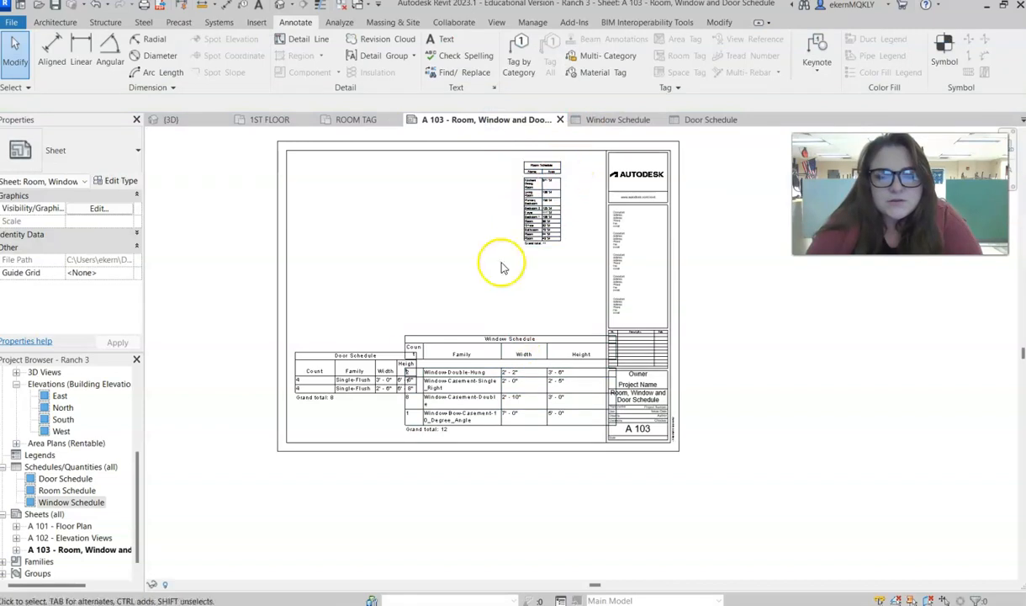
left_click(707, 119)
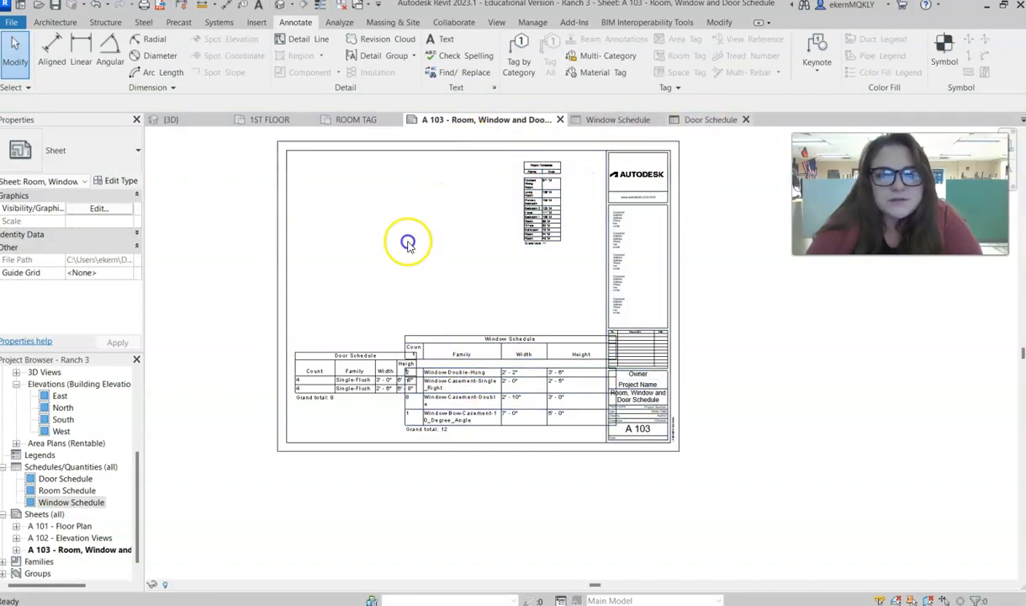
- Widen the Count column of the Door Schedule slightly
left_click_drag(288, 160, 299, 159)
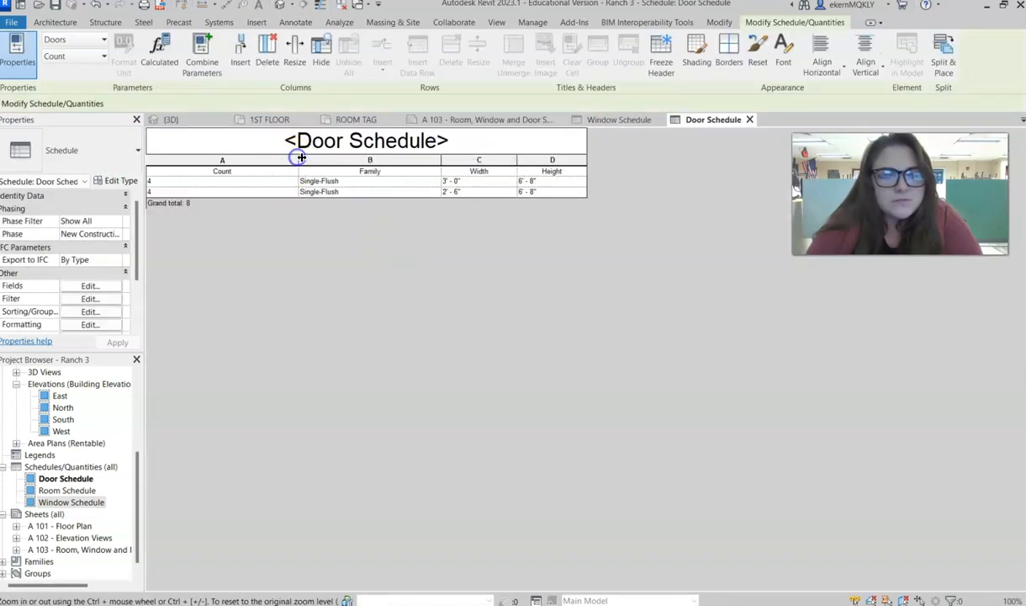
left_click_drag(449, 158, 454, 159)
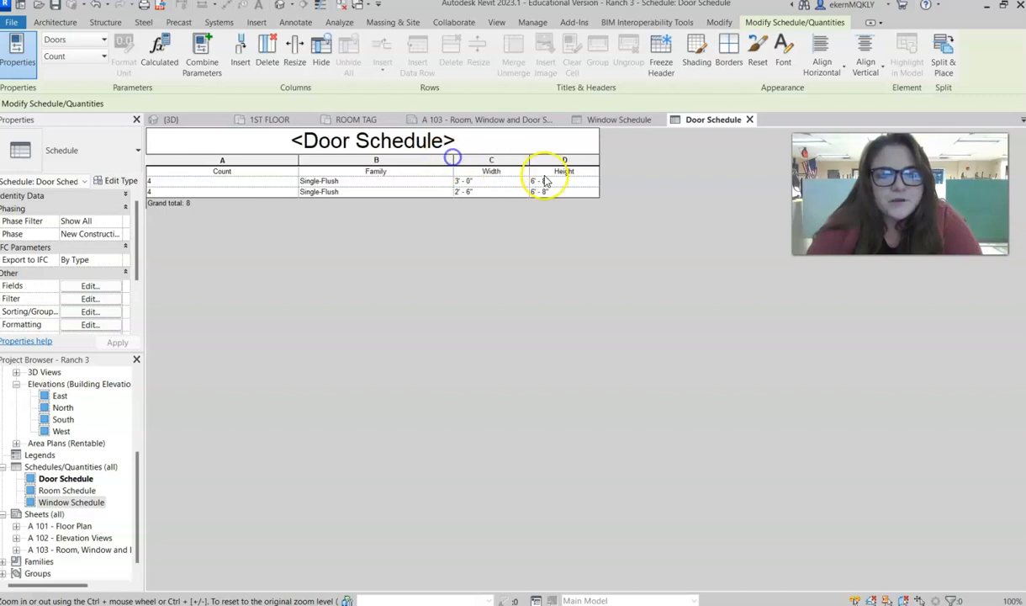
left_click_drag(525, 159, 516, 160)
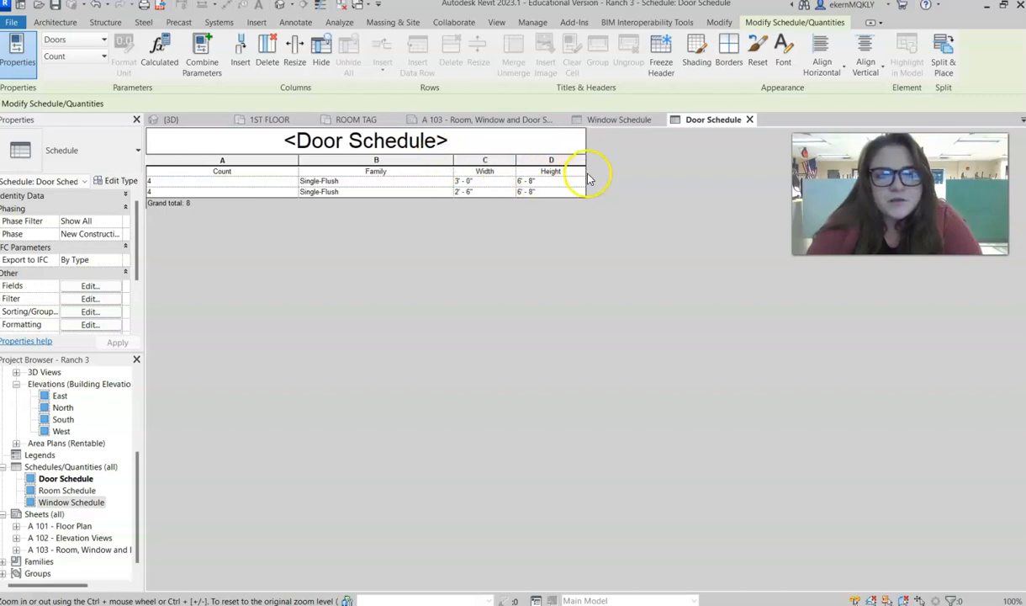
left_click_drag(581, 179, 571, 177)
left_click(477, 117)
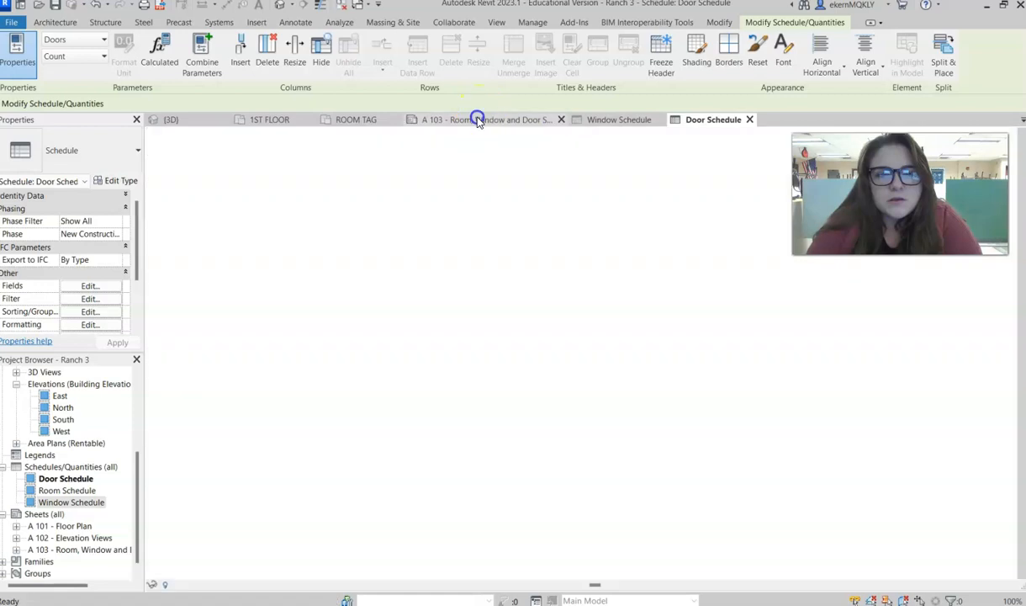
left_click_drag(314, 369, 325, 267)
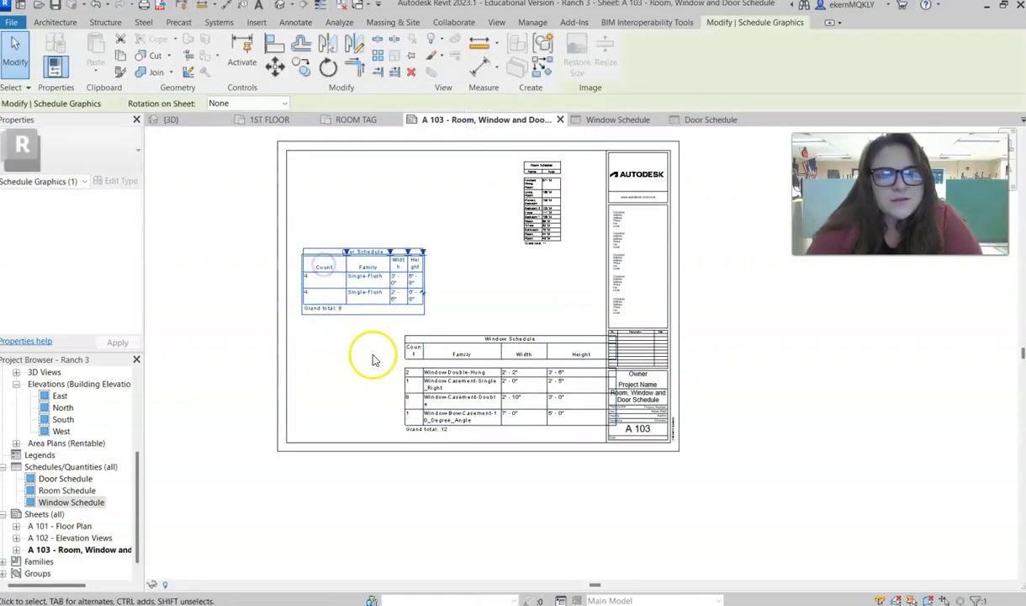
key("ctrl+z")
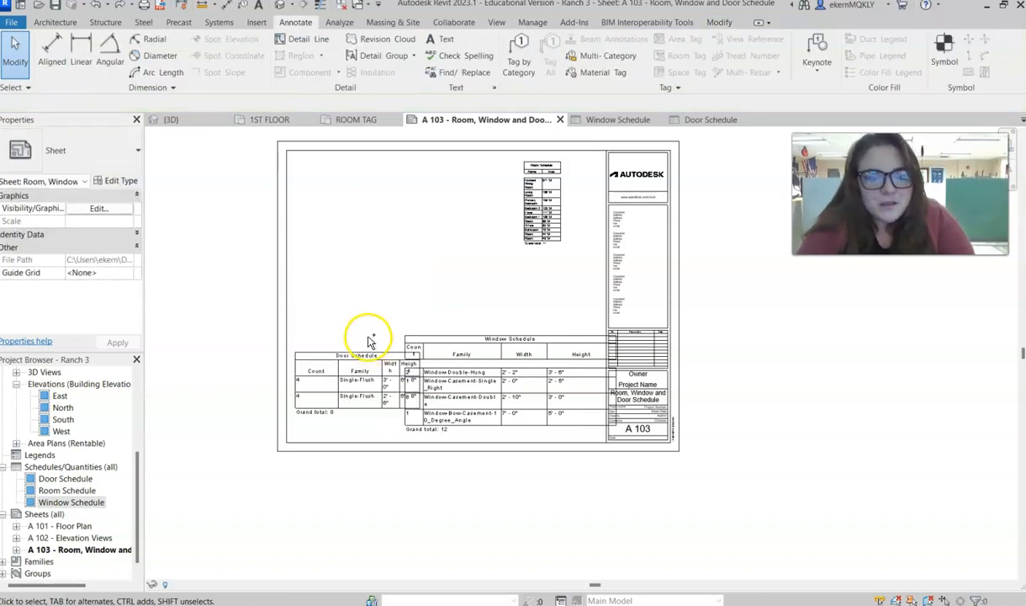
left_click(399, 275)
- Move the Door Schedule up and the Window Schedule left on sheet A 103, clear of each other and the titleblock
left_click_drag(357, 369, 356, 293)
left_click(488, 294)
left_click_drag(481, 363, 461, 355)
left_click(469, 299)
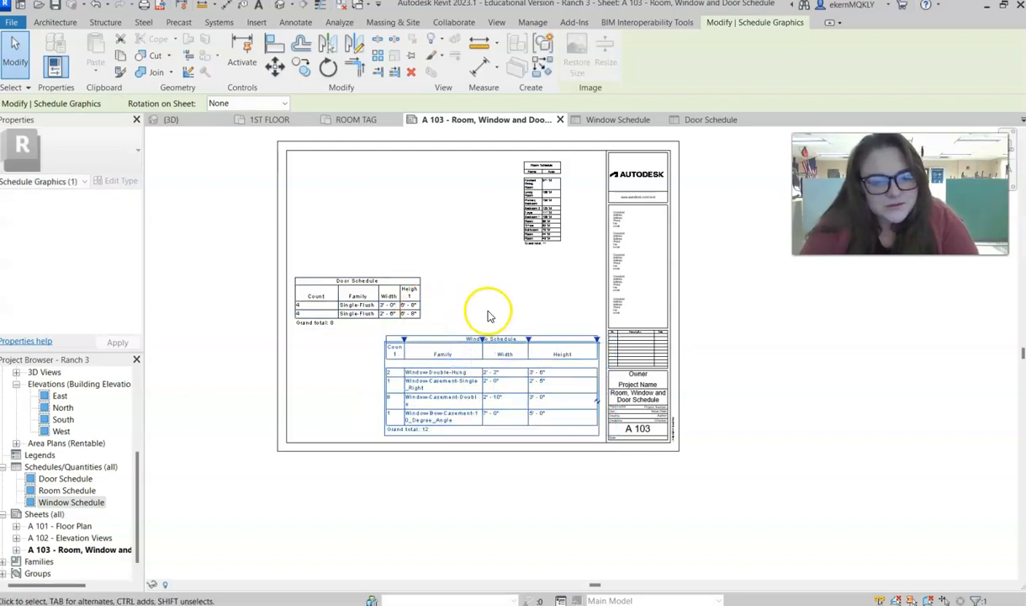
- Narrow the Width and Height columns of the Window Schedule
left_click(618, 120)
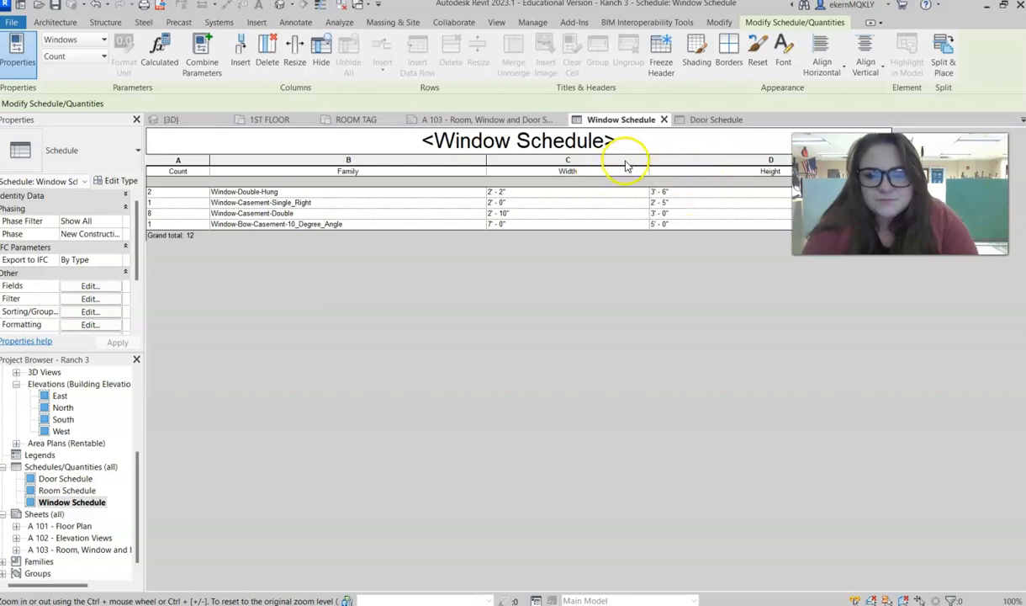
left_click_drag(606, 159, 599, 159)
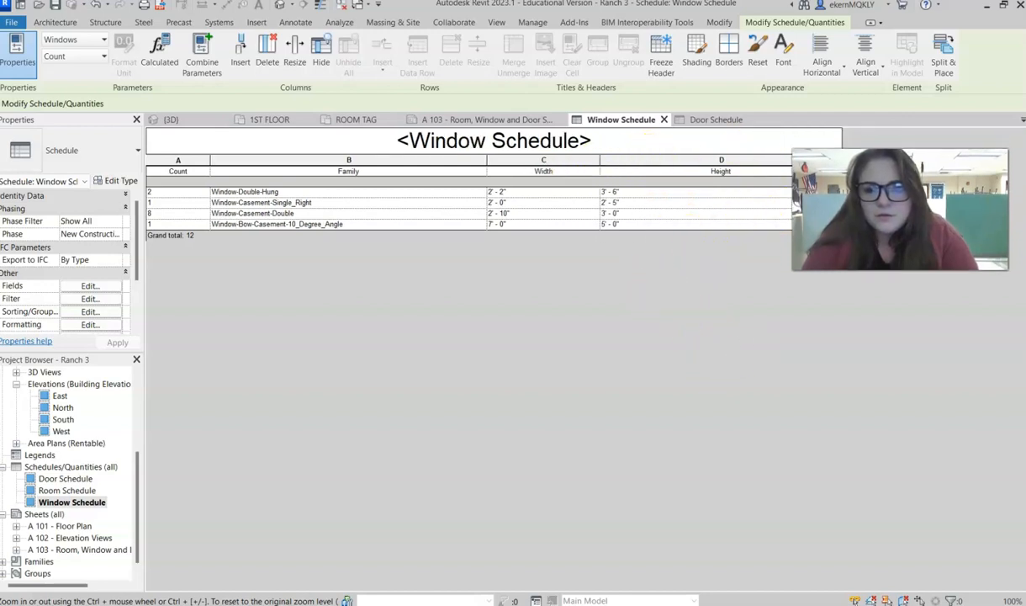
left_click_drag(842, 189, 716, 190)
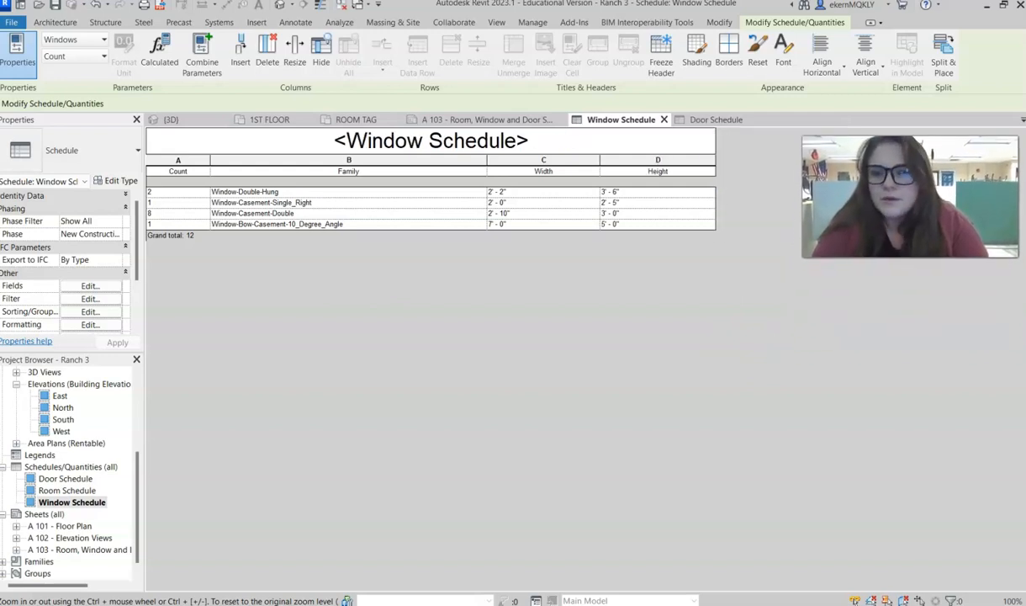
- Place the Door Schedule and Window Schedule side by side on sheet A 103 with their titles level
left_click(516, 120)
left_click_drag(523, 355, 549, 359)
left_click_drag(413, 309, 415, 366)
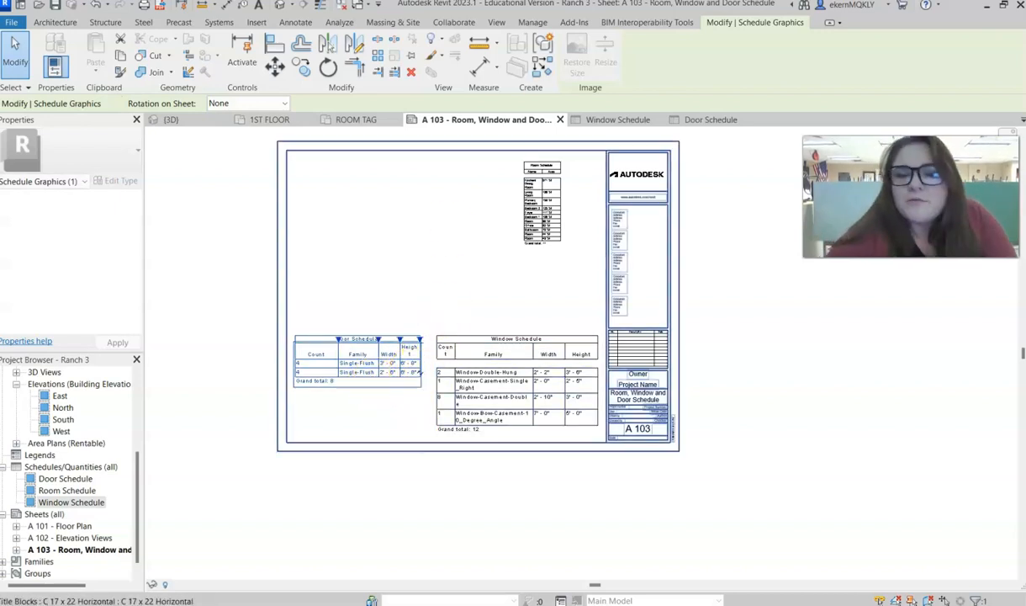
- Widen the Window Schedule's Count column so its heading fits on one line, and check it on sheet A 103
left_click(618, 120)
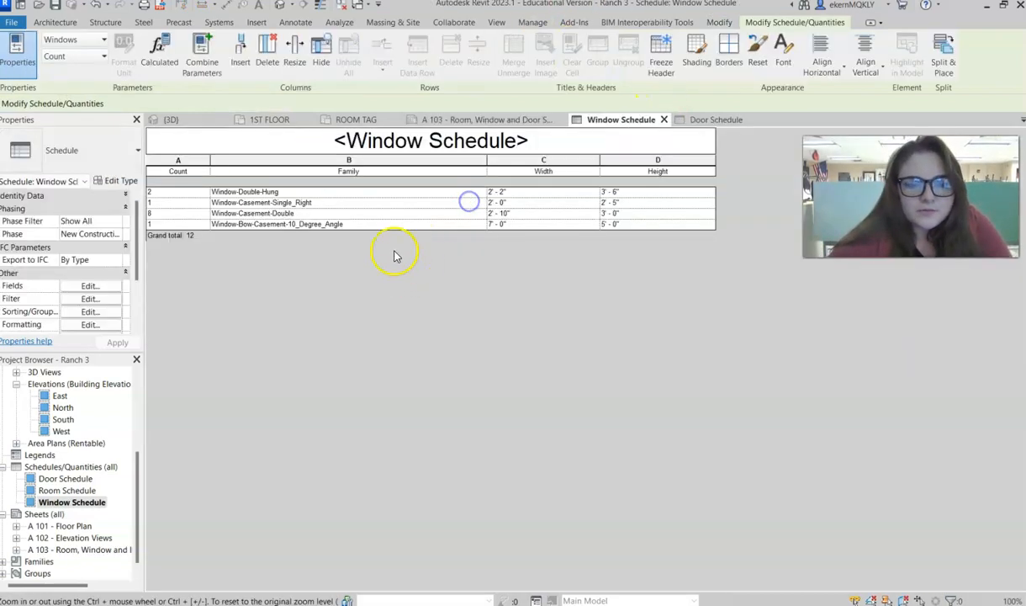
left_click_drag(218, 158, 224, 157)
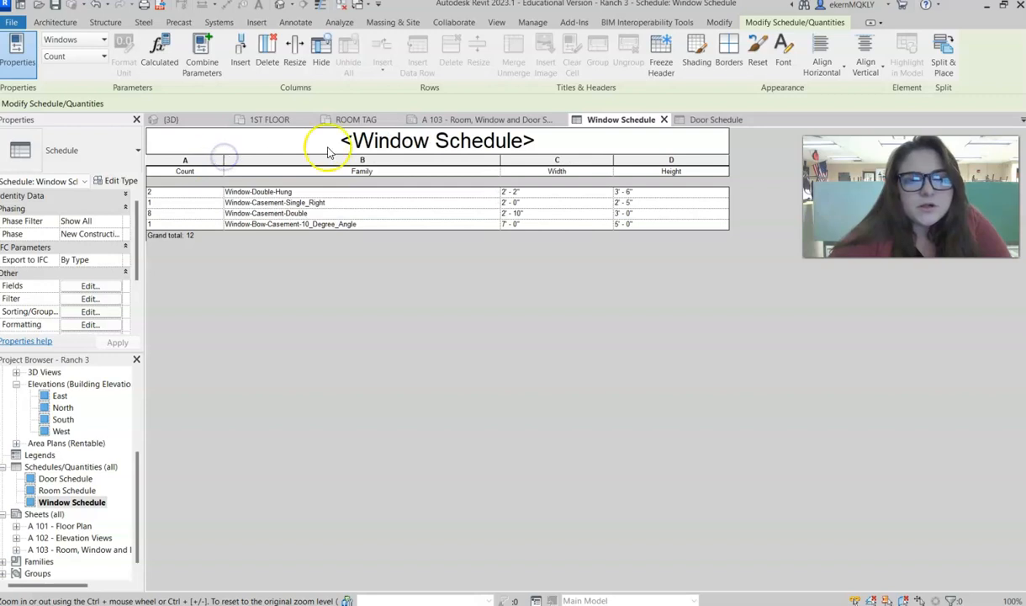
left_click(513, 122)
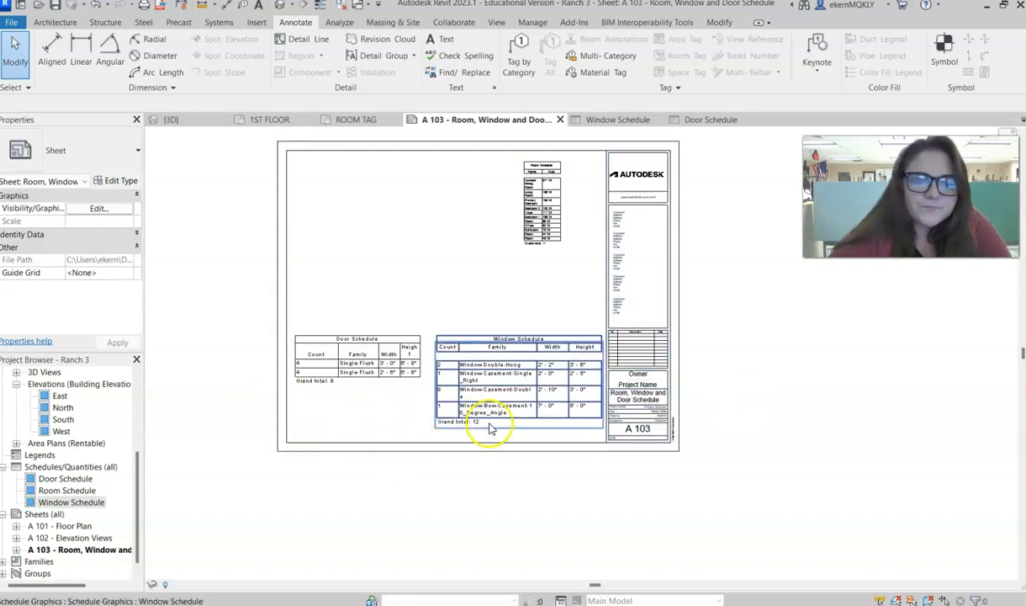
- Open the Room Schedule and widen its Name and Area columns
left_click(546, 199)
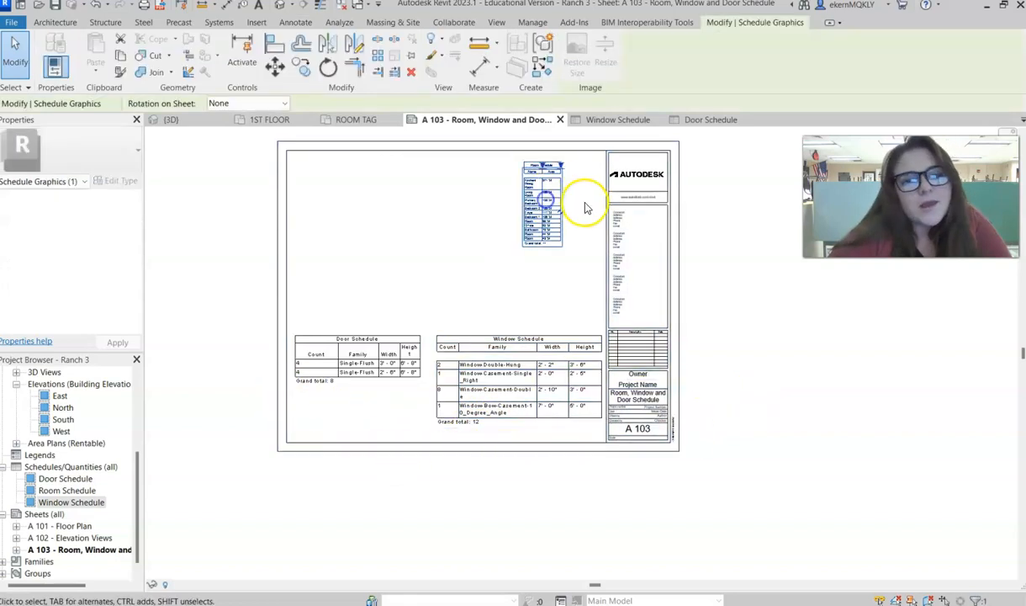
left_click(335, 120)
left_click(430, 119)
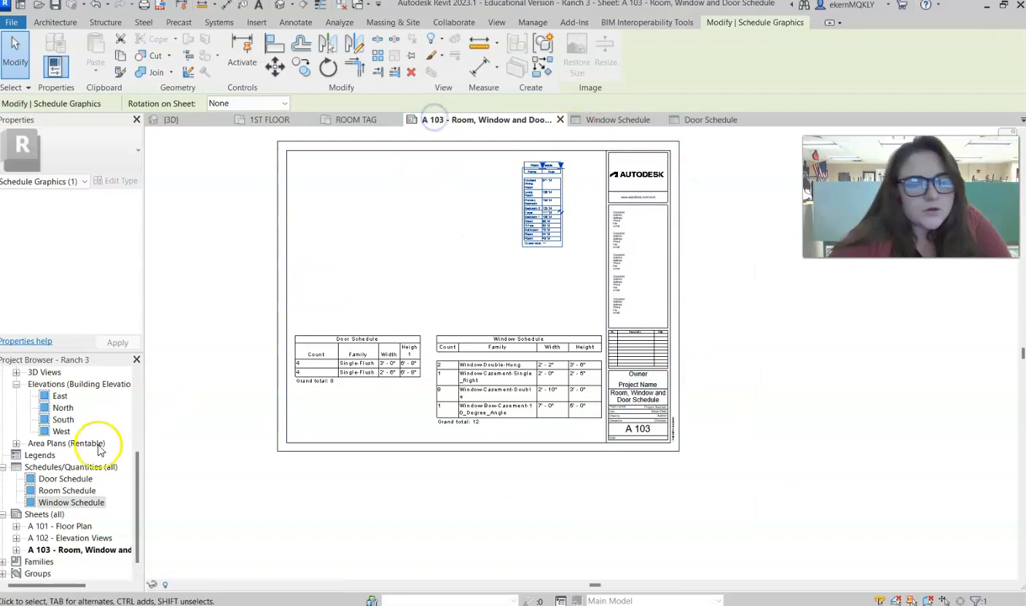
double_click(67, 491)
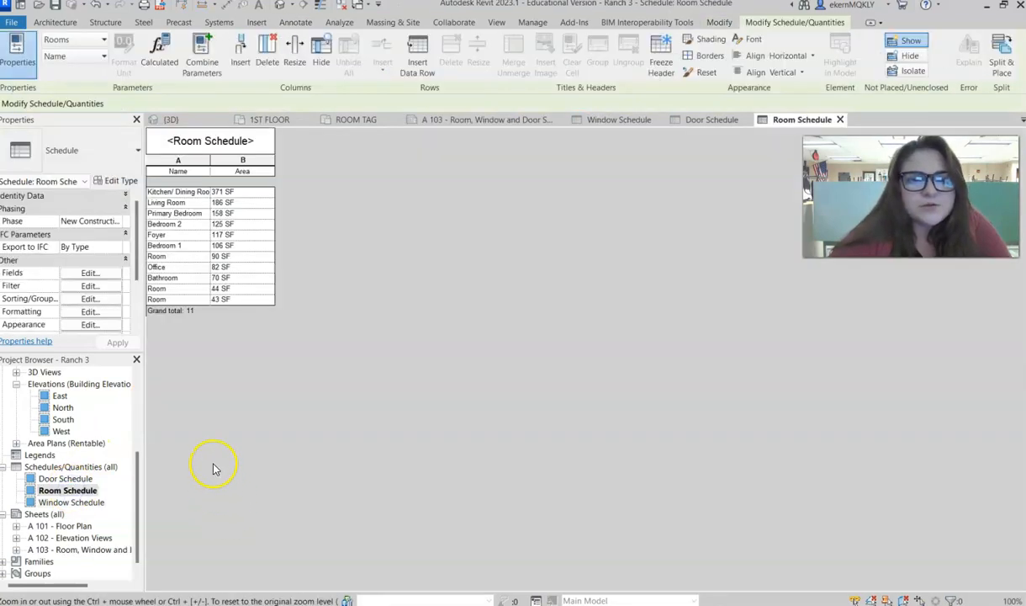
left_click_drag(263, 146, 306, 159)
left_click(262, 160)
left_click_drag(377, 158, 426, 158)
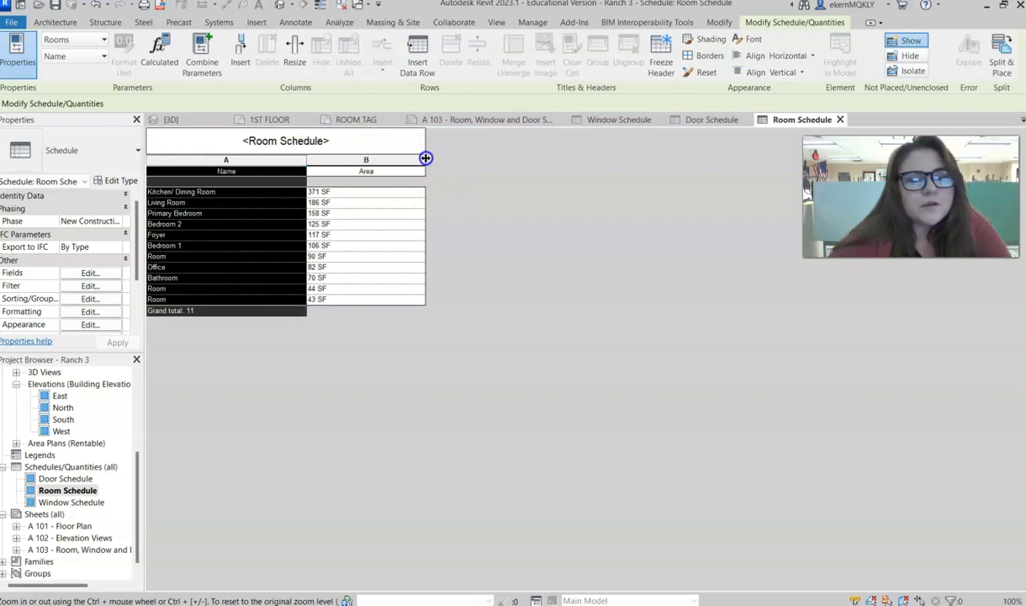
- Enlarge the Room Schedule's title, header and body text to match the other schedules
left_click(80, 326)
left_click(264, 349)
left_click(256, 359)
left_click(253, 368)
left_click(249, 378)
left_click(271, 387)
left_click(268, 398)
left_click(313, 478)
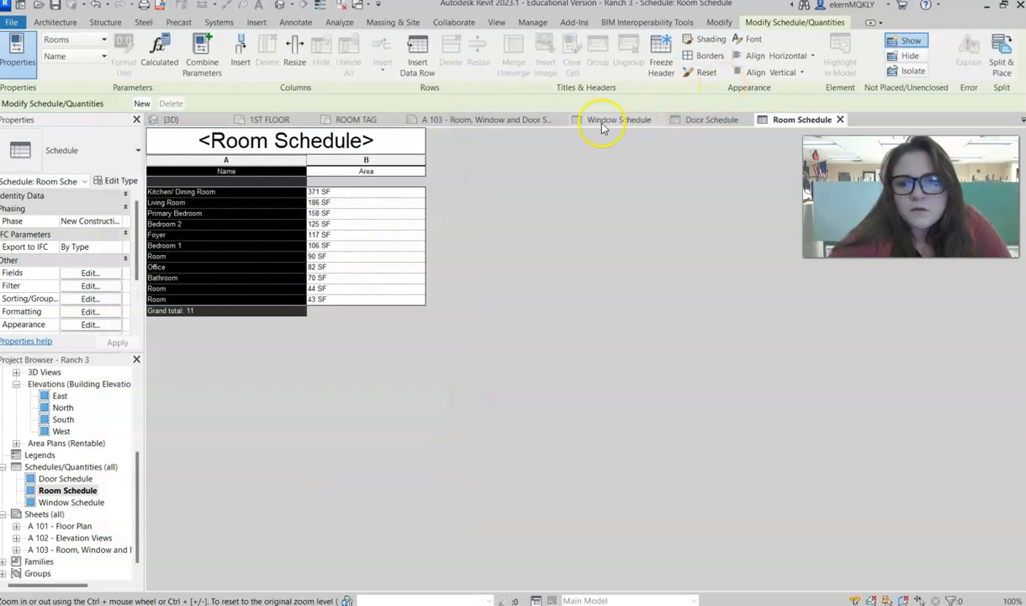
- Move the enlarged Room Schedule to the upper-left corner of sheet A 103
left_click(471, 120)
left_click(517, 242)
left_click_drag(543, 231, 324, 236)
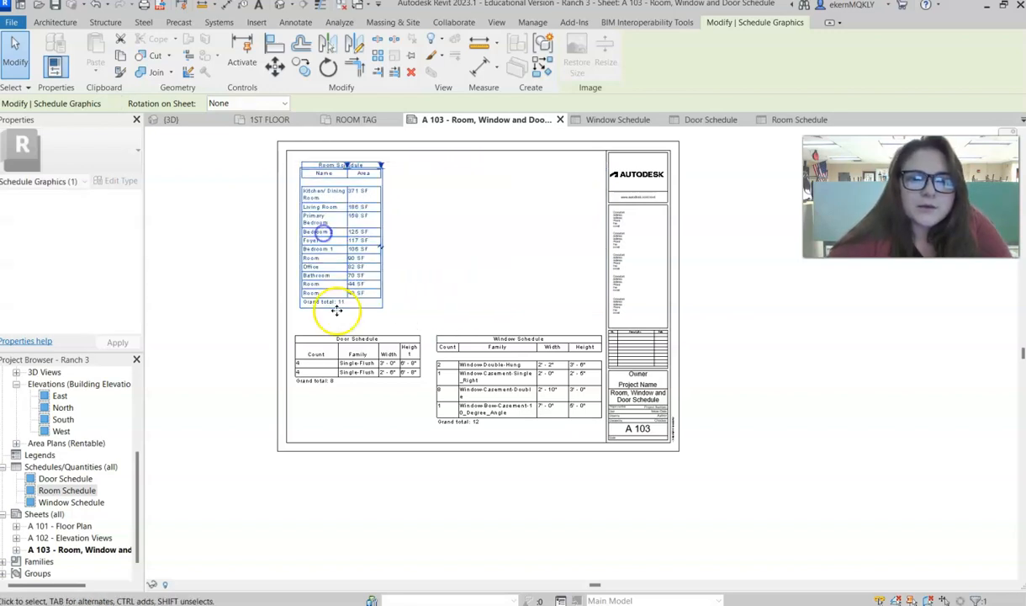
- Align the Door Schedule below the Room Schedule and move the Window Schedule up on sheet A 103
mouse_move(334, 339)
left_mouse_down()
mouse_move(464, 296)
mouse_move(518, 175)
mouse_move(476, 164)
mouse_move(492, 210)
mouse_move(507, 221)
mouse_move(483, 215)
mouse_move(491, 231)
mouse_move(355, 323)
mouse_move(339, 359)
left_mouse_up()
left_click_drag(520, 349, 522, 231)
left_click(361, 360)
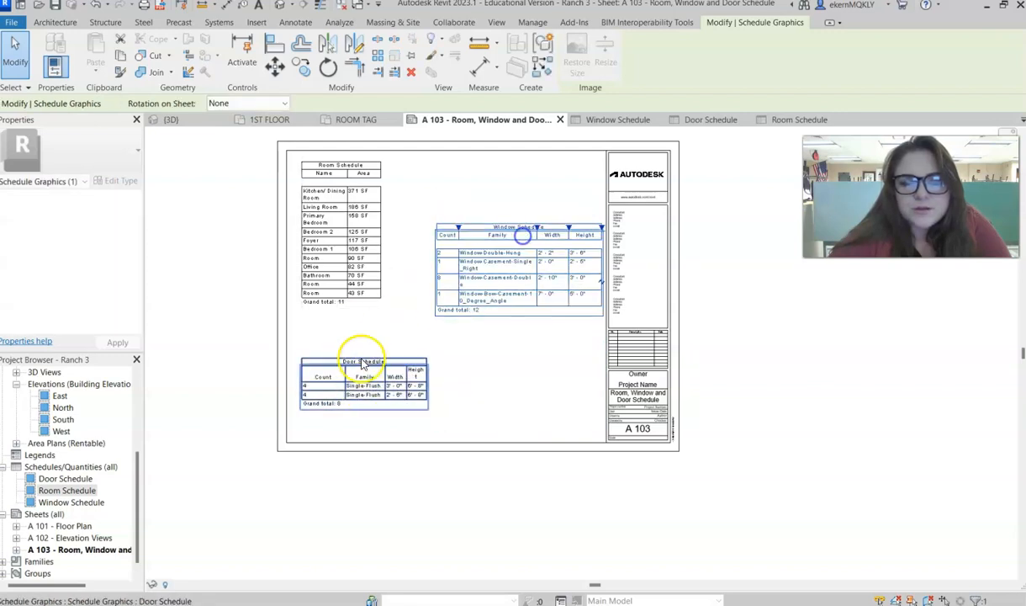
- Rearrange sheet A 103 with the Window Schedule at upper right, the Door Schedule below it and the Room Schedule at lower left
left_click_drag(383, 374, 537, 377)
left_click_drag(540, 236, 530, 185)
left_click_drag(344, 184, 339, 305)
mouse_move(526, 361)
left_mouse_down()
mouse_move(541, 330)
mouse_move(538, 293)
mouse_move(527, 355)
mouse_move(544, 330)
left_mouse_up()
left_click(733, 335)
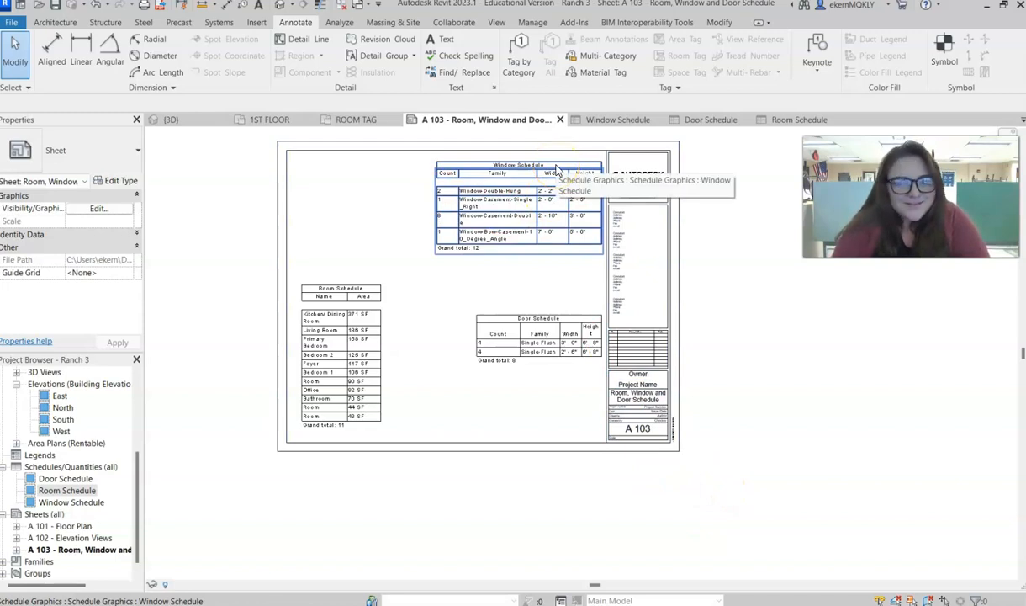
left_click(139, 250)
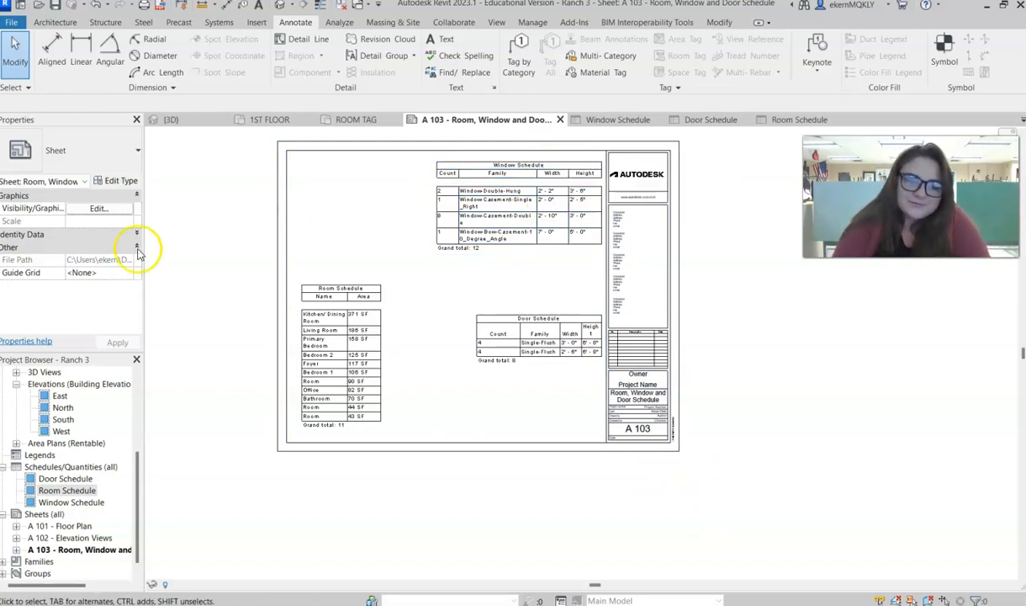